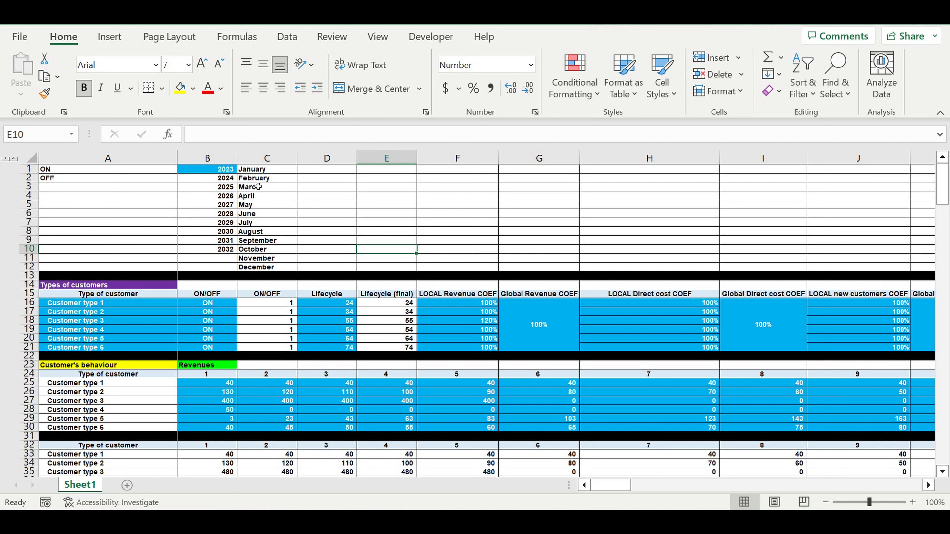
# - Review the start year in B1 and the customer types' names, ON/OFF switches, lifecycles, local revenue coefficients and final lifecycle formula
pyautogui.click(231, 172)
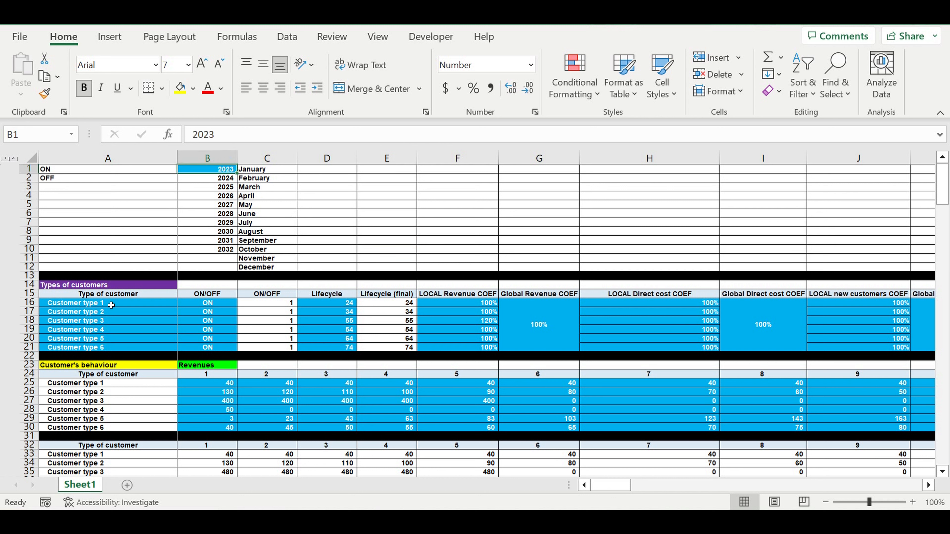
pyautogui.moveTo(110, 305); pyautogui.dragTo(111, 348)
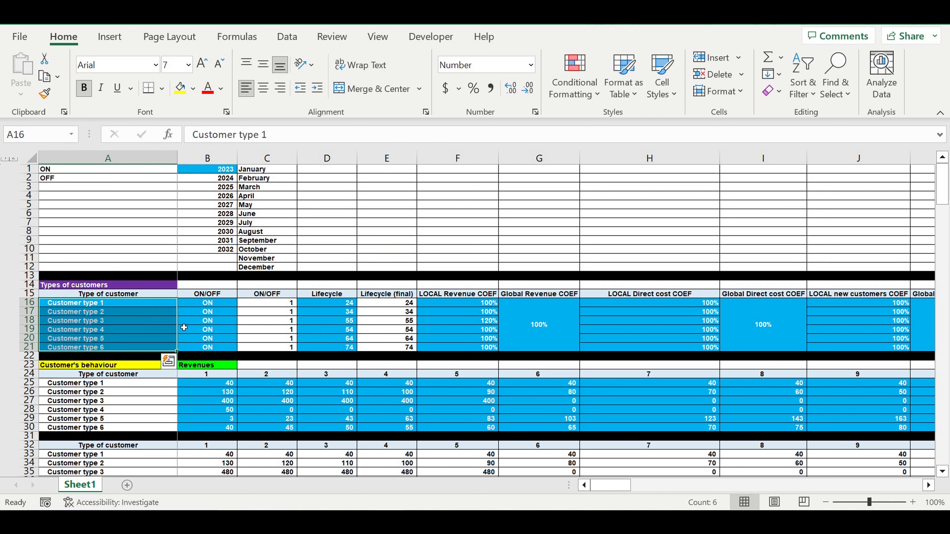
pyautogui.moveTo(208, 303); pyautogui.dragTo(207, 349)
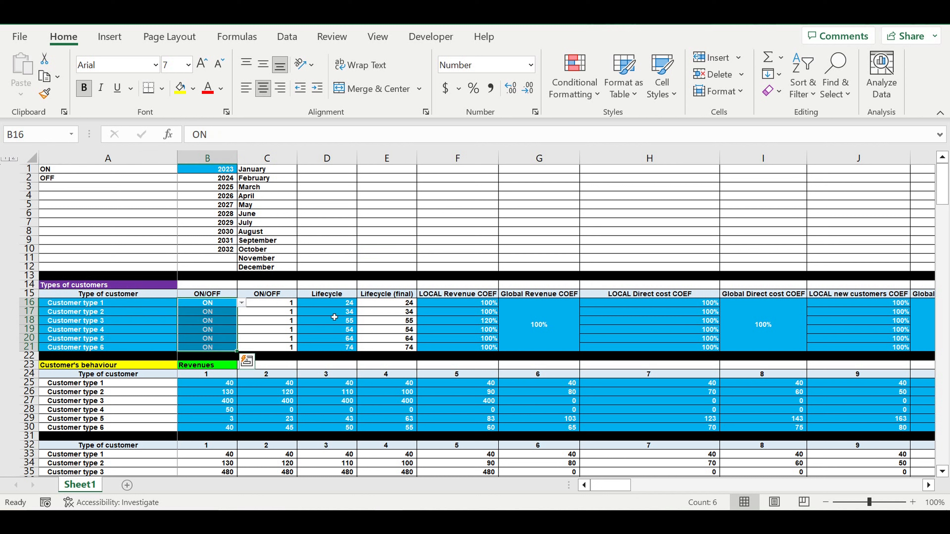
pyautogui.moveTo(331, 304); pyautogui.dragTo(334, 349)
pyautogui.moveTo(465, 304); pyautogui.dragTo(463, 346)
pyautogui.click(396, 322)
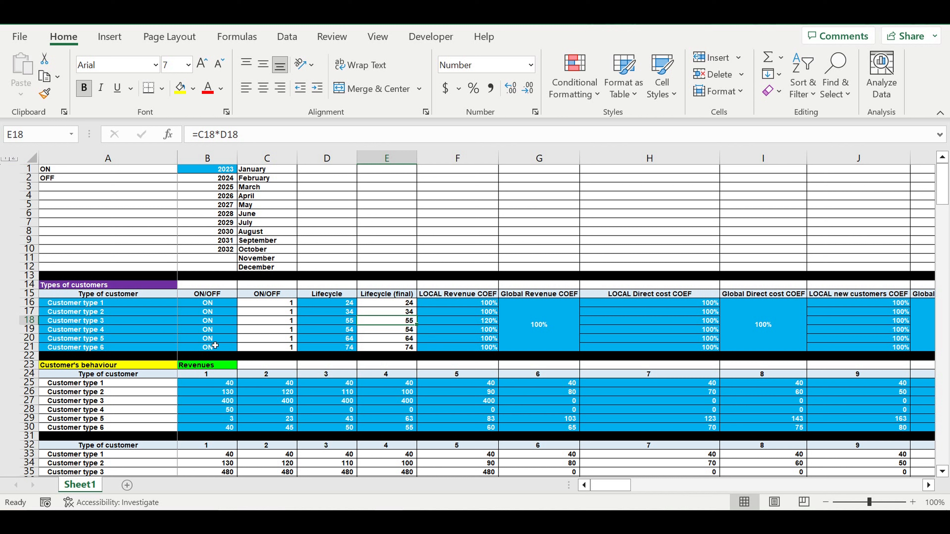
# - Inspect the year list in B1:B10, the customer type names and the ON/OFF options available for Customer type 1
pyautogui.click(210, 171)
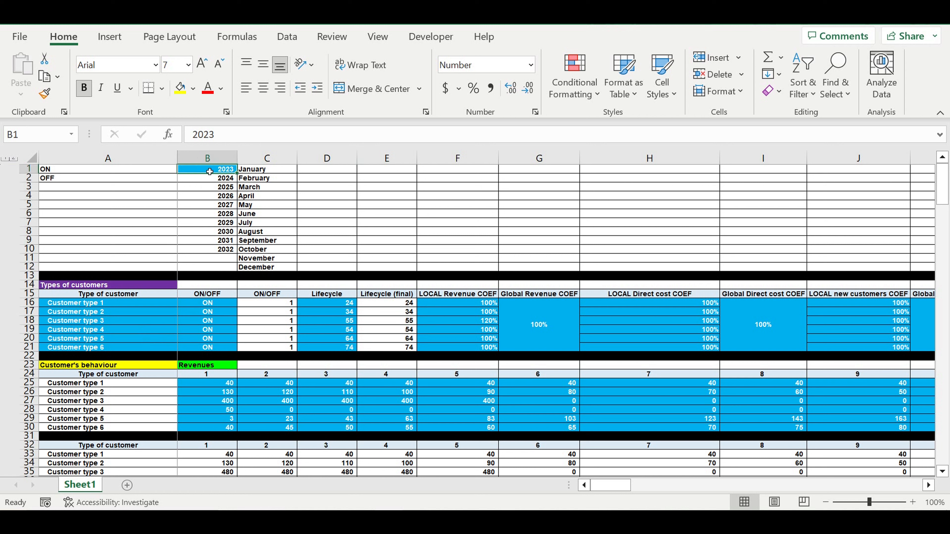
pyautogui.moveTo(208, 175); pyautogui.dragTo(206, 253)
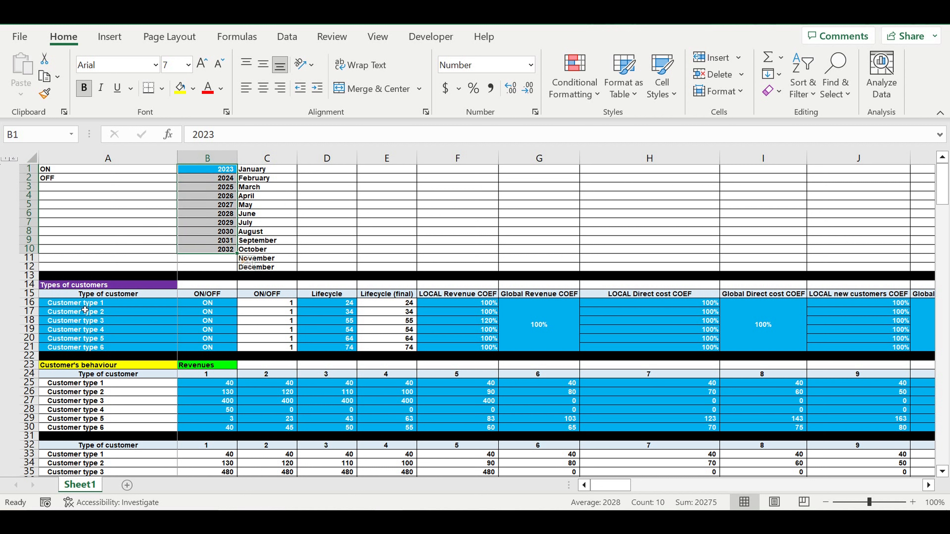
pyautogui.moveTo(98, 304); pyautogui.dragTo(97, 350)
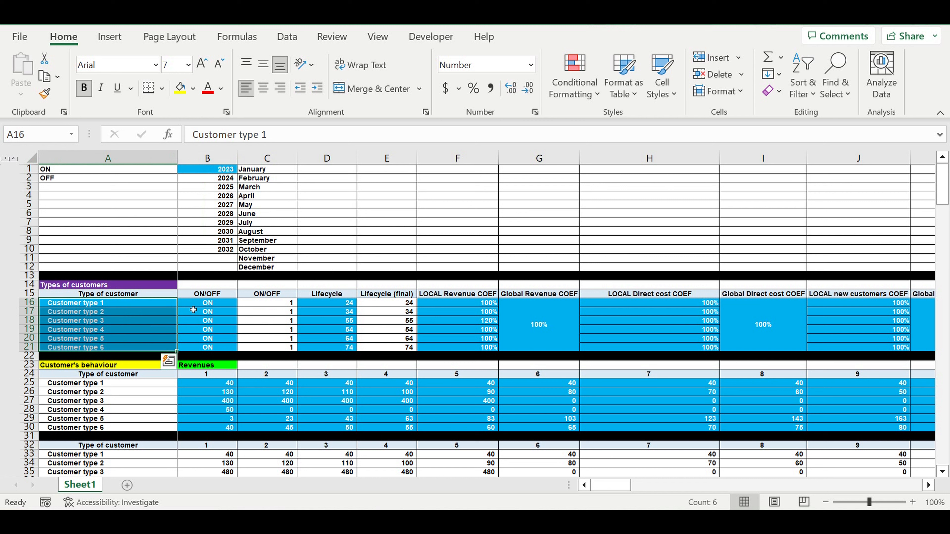
pyautogui.click(205, 304)
pyautogui.click(242, 303)
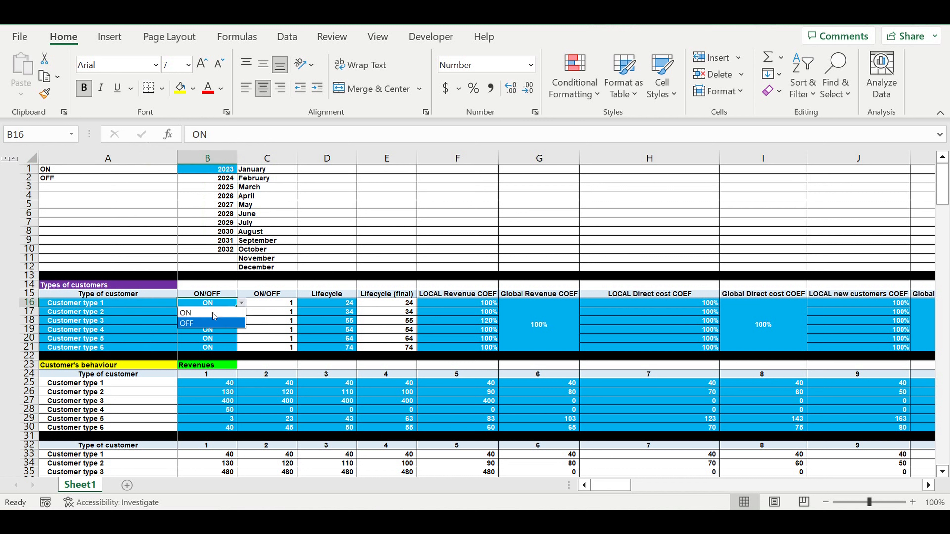
pyautogui.click(320, 336)
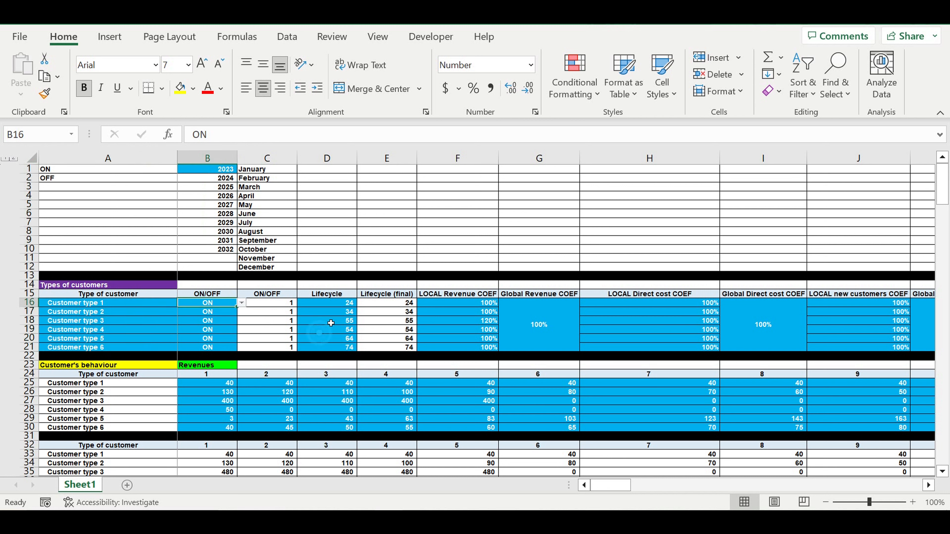
# - Examine the customer types' lifecycle values and their local and global revenue coefficients
pyautogui.moveTo(343, 306); pyautogui.dragTo(337, 335)
pyautogui.click(339, 304)
pyautogui.click(339, 322)
pyautogui.click(339, 347)
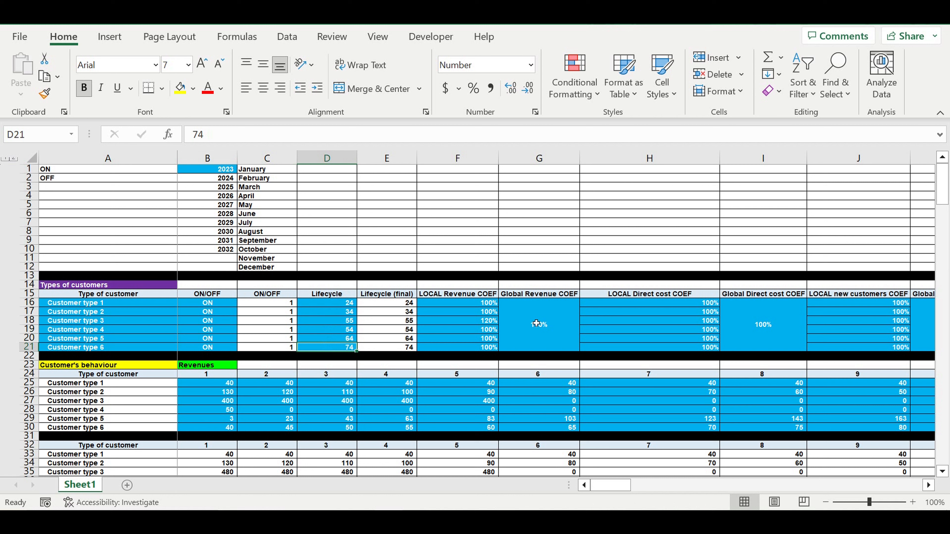
pyautogui.click(549, 323)
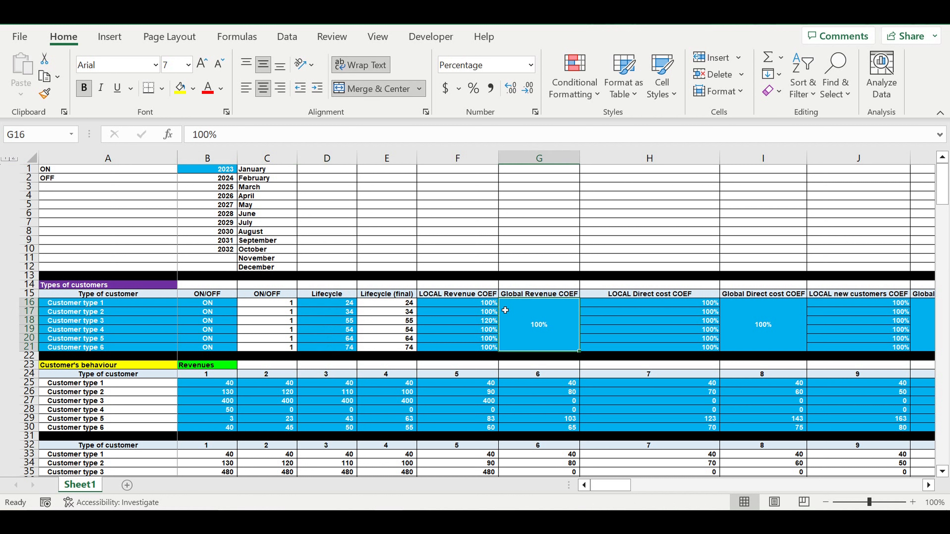
pyautogui.moveTo(488, 305); pyautogui.dragTo(488, 348)
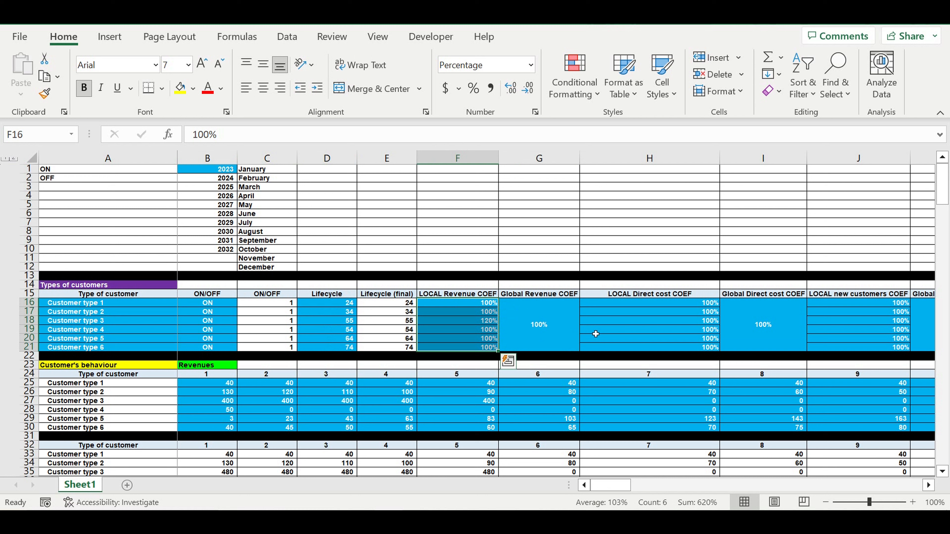
pyautogui.click(560, 296)
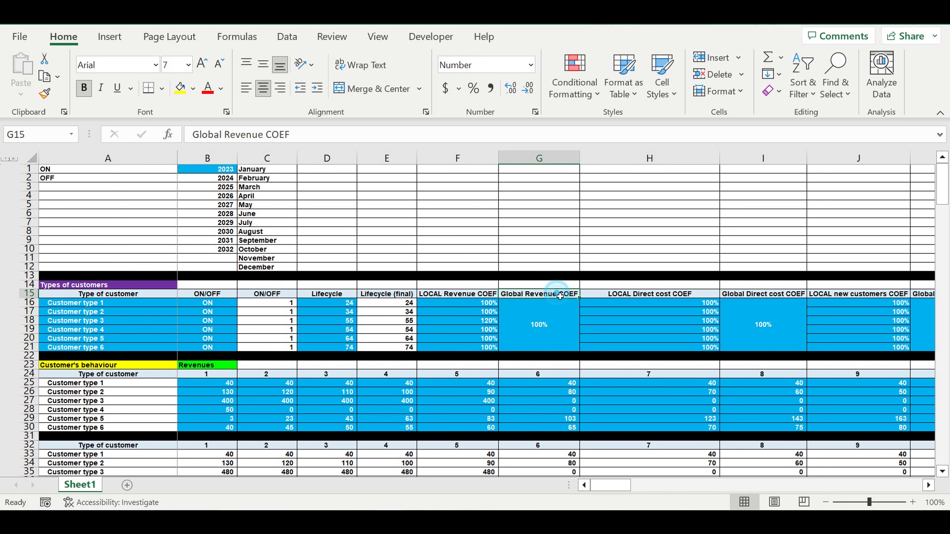
pyautogui.click(557, 324)
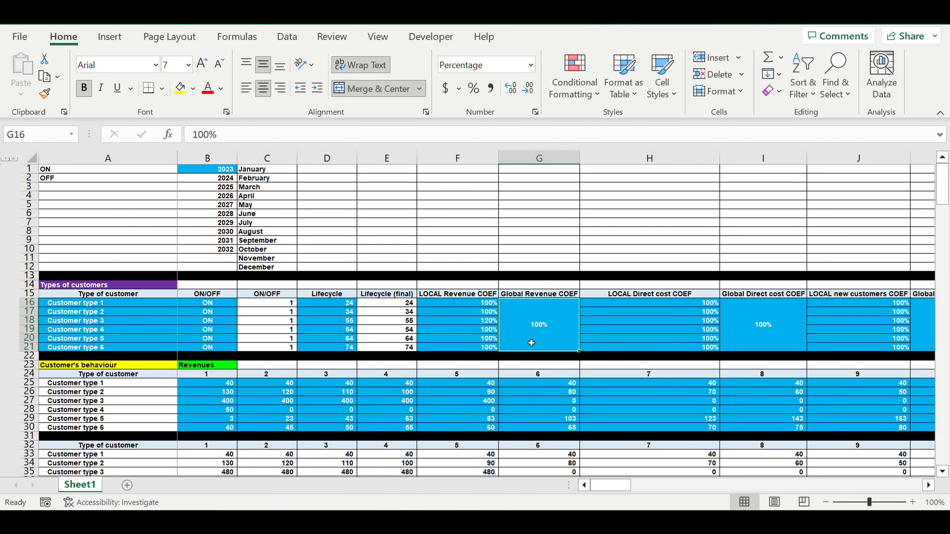
# - Set the LOCAL Revenue COEF of Customer type 3 to 100% and select the coefficients of all six customer types
pyautogui.click(483, 323)
pyautogui.write('100')
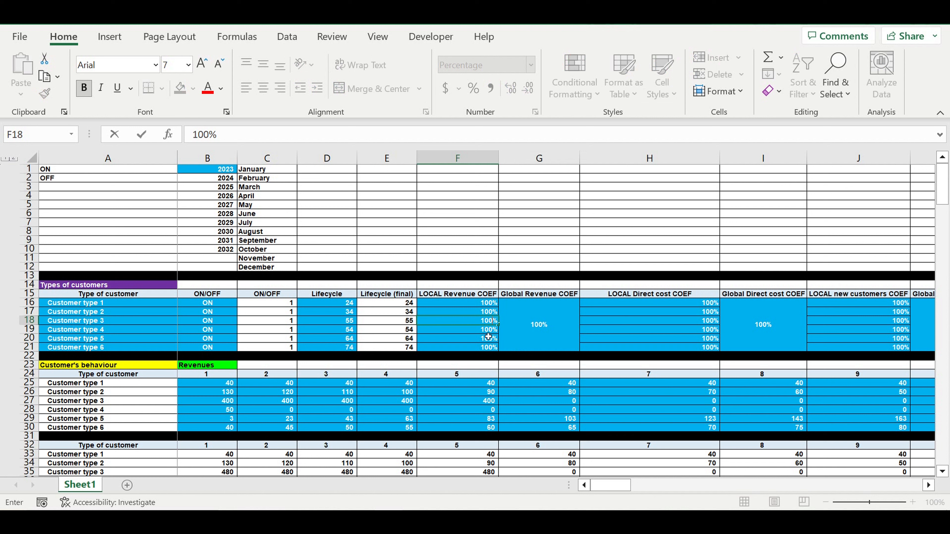
pyautogui.hotkey('ctrl', 'Return')
pyautogui.moveTo(478, 307); pyautogui.dragTo(478, 356)
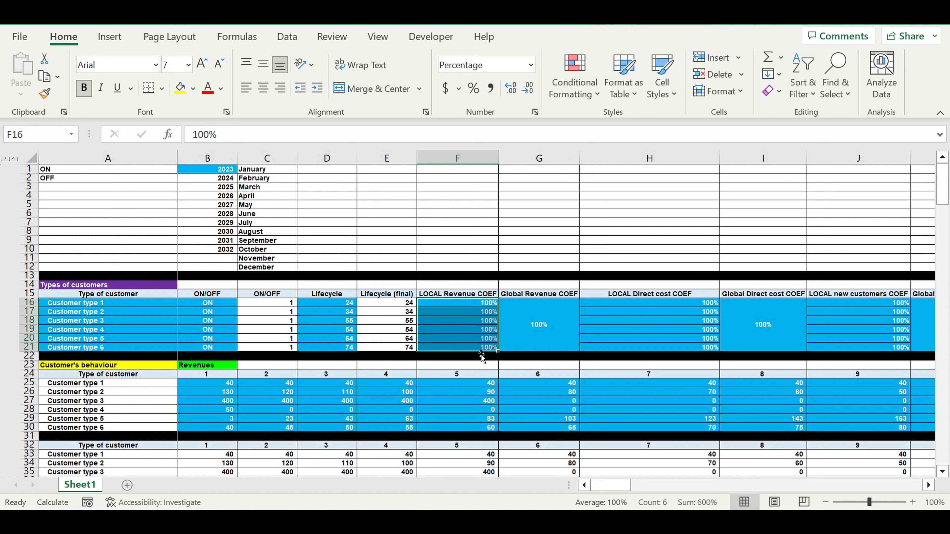
# - Set the LOCAL Revenue COEF of Customer type 1 to 130%
pyautogui.click(479, 304)
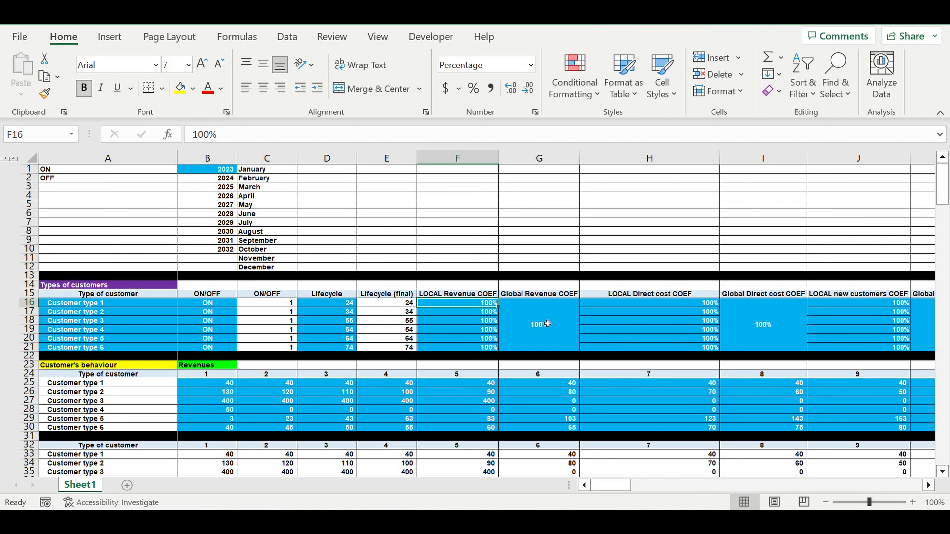
pyautogui.write('13')
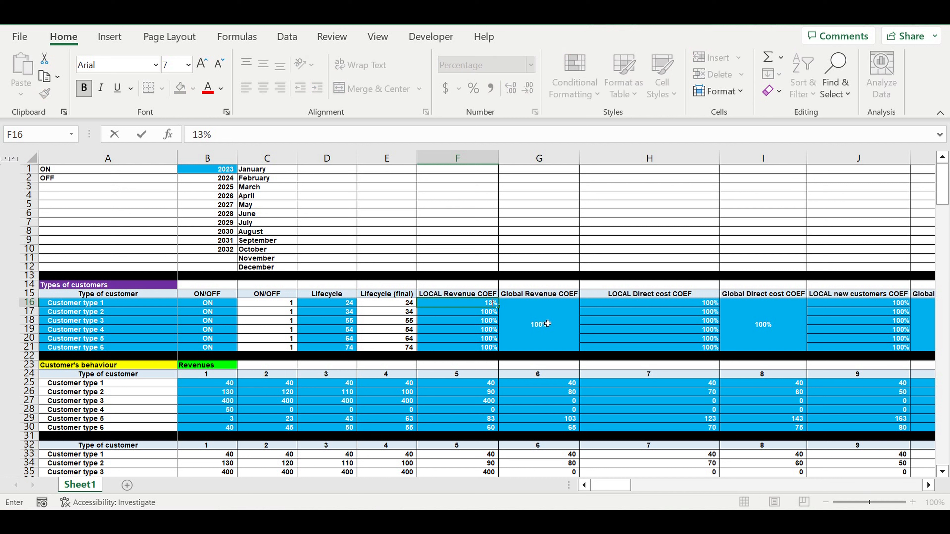
pyautogui.write('0')
pyautogui.press('Return')
# - Set the LOCAL Revenue COEF of Customer type 1 back to 100%
pyautogui.click(472, 306)
pyautogui.write('100')
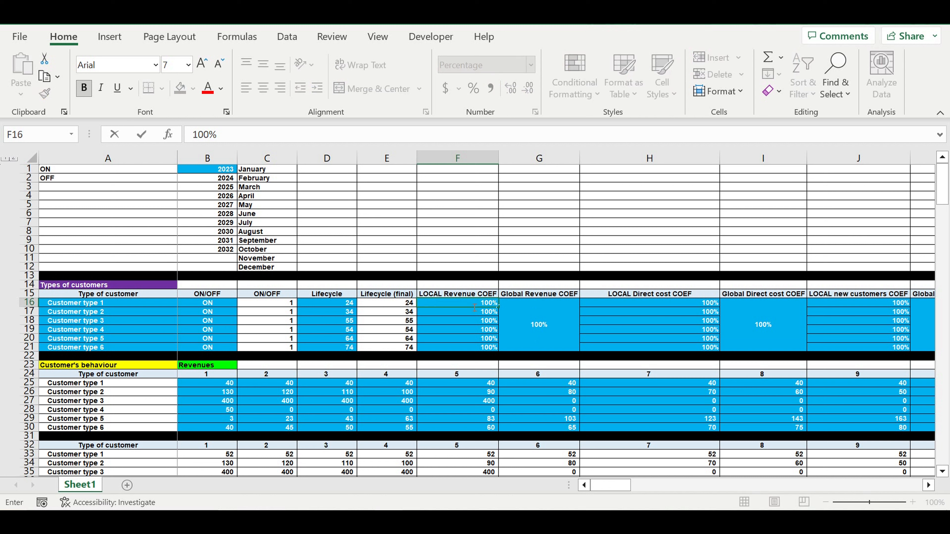
pyautogui.click(529, 324)
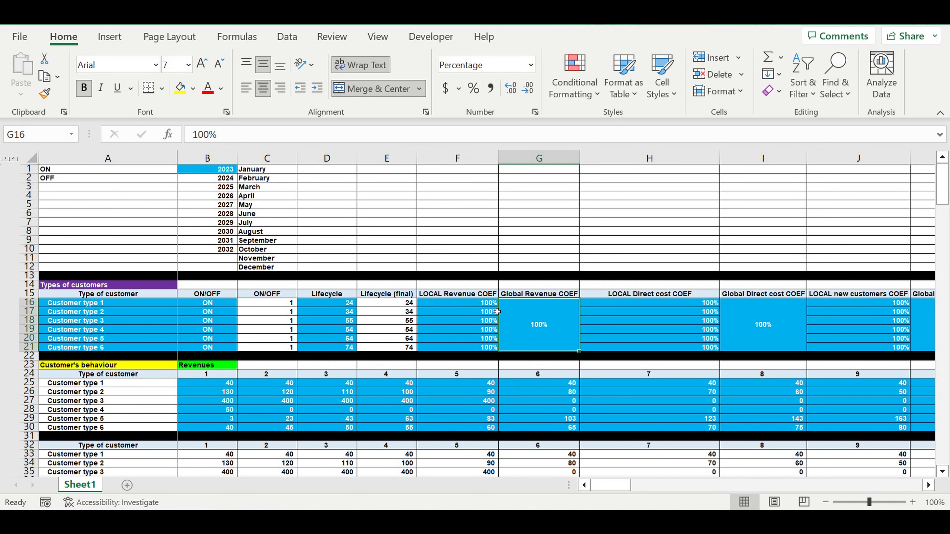
# - Review the local revenue coefficients and the local and global direct cost coefficients of the customer types
pyautogui.moveTo(486, 305); pyautogui.dragTo(493, 351)
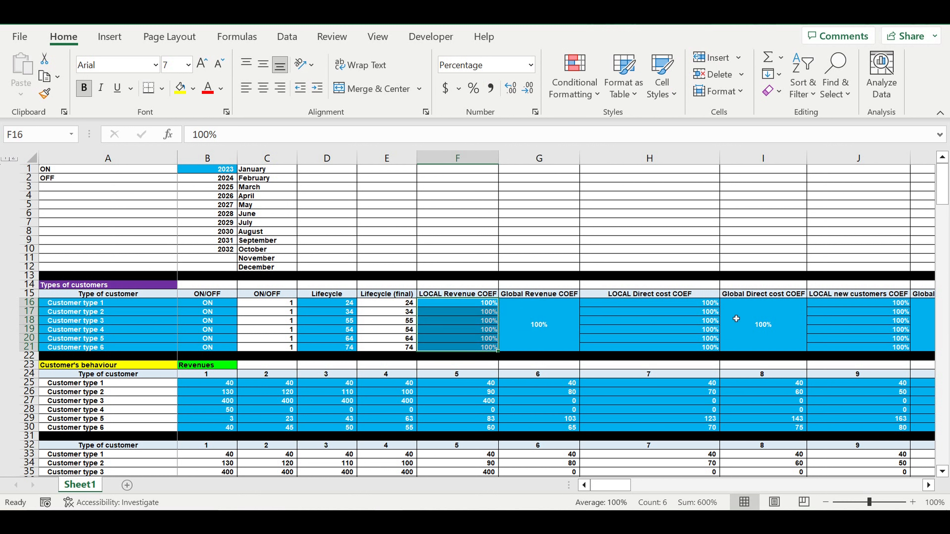
pyautogui.click(749, 320)
pyautogui.moveTo(706, 308); pyautogui.dragTo(703, 349)
pyautogui.click(686, 295)
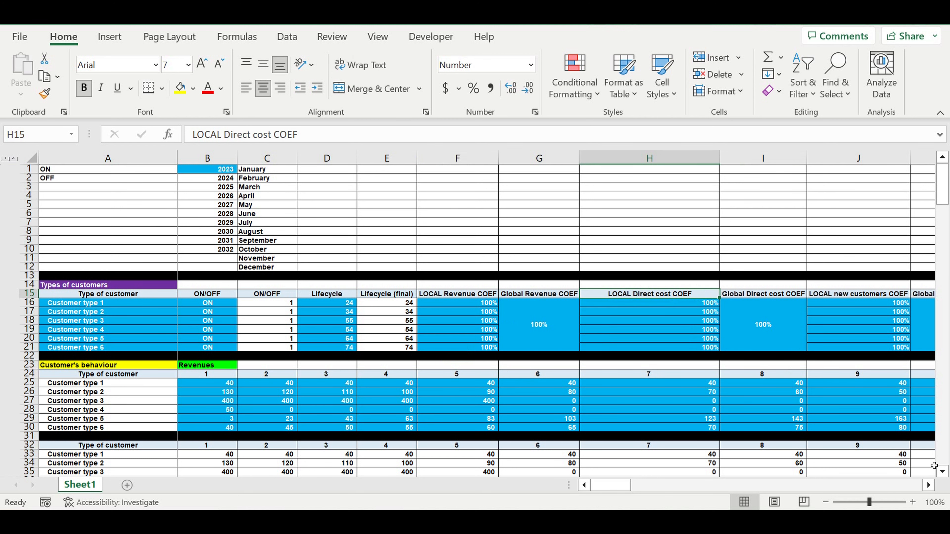
# - Examine the local and global new customers coefficients in columns J and K
pyautogui.click(929, 485)
pyautogui.click(928, 485)
pyautogui.click(928, 485)
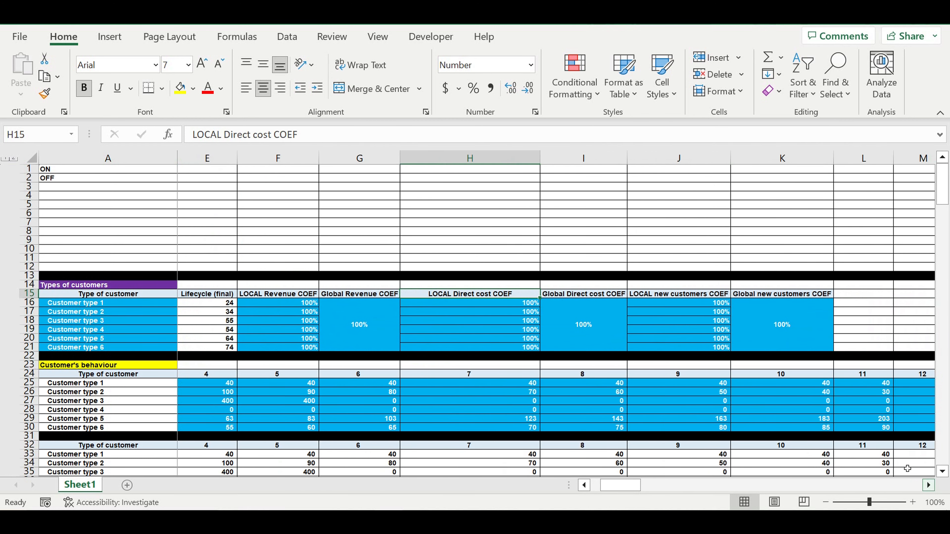
pyautogui.click(759, 319)
pyautogui.moveTo(715, 306); pyautogui.dragTo(714, 351)
pyautogui.click(778, 324)
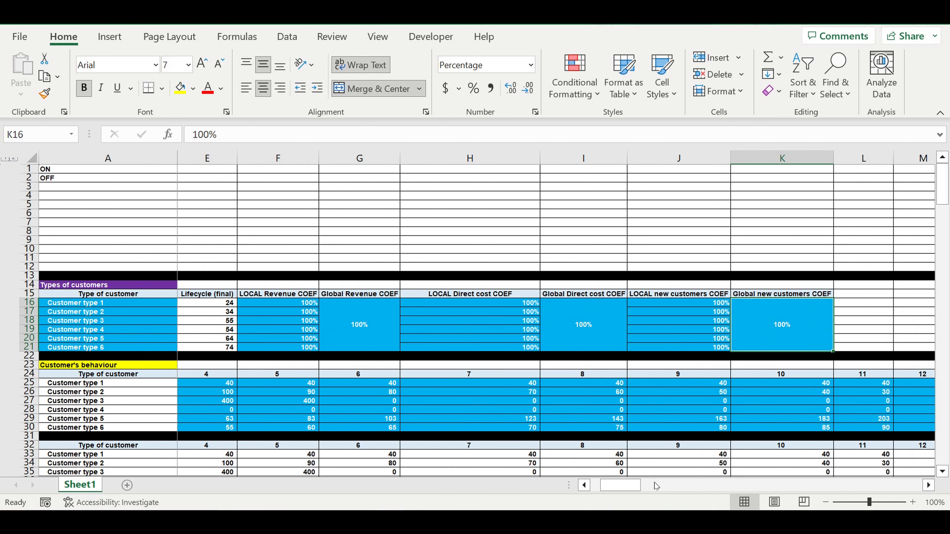
pyautogui.moveTo(638, 488); pyautogui.dragTo(583, 490)
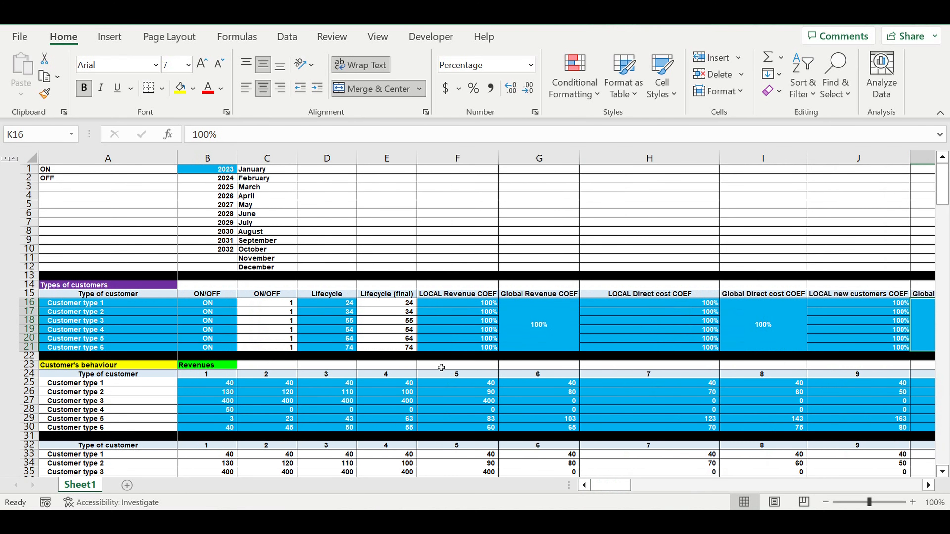
# - Inspect the numbered period headers in row 24 of the Revenues block from 1 through 54
pyautogui.click(213, 385)
pyautogui.moveTo(222, 375); pyautogui.dragTo(834, 374)
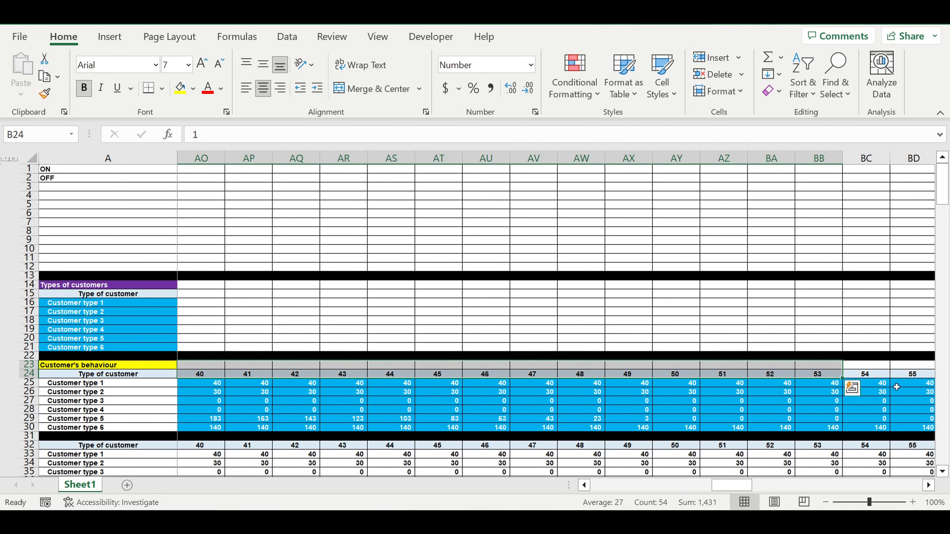
pyautogui.click(884, 375)
pyautogui.moveTo(713, 486); pyautogui.dragTo(554, 490)
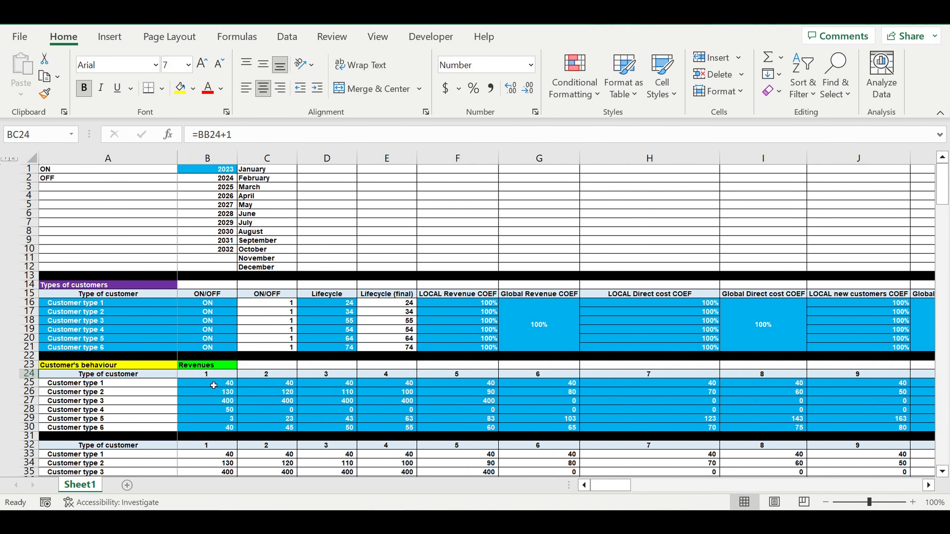
# - Compare the revenue rows of Customer type 1 and Customer type 2 and review the customer type list in A25:A30
pyautogui.moveTo(214, 386); pyautogui.dragTo(844, 386)
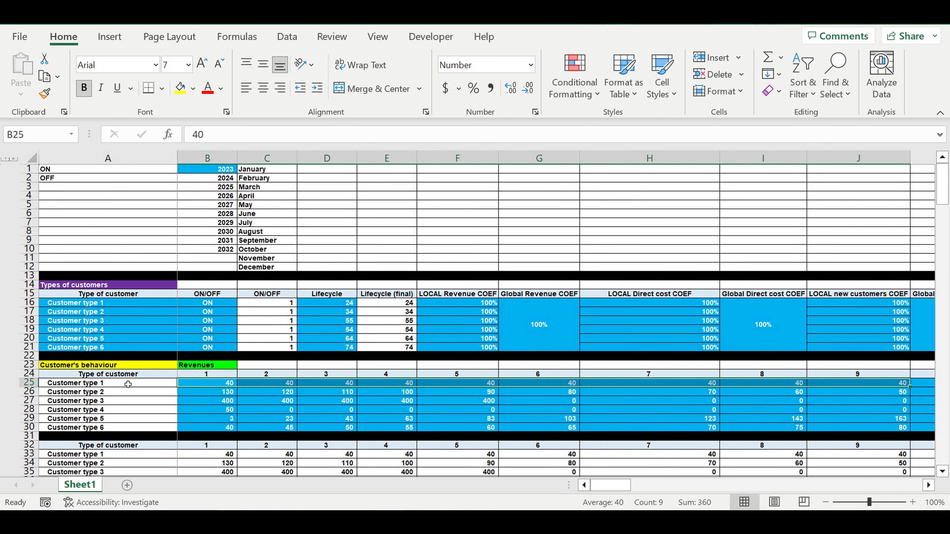
pyautogui.click(116, 387)
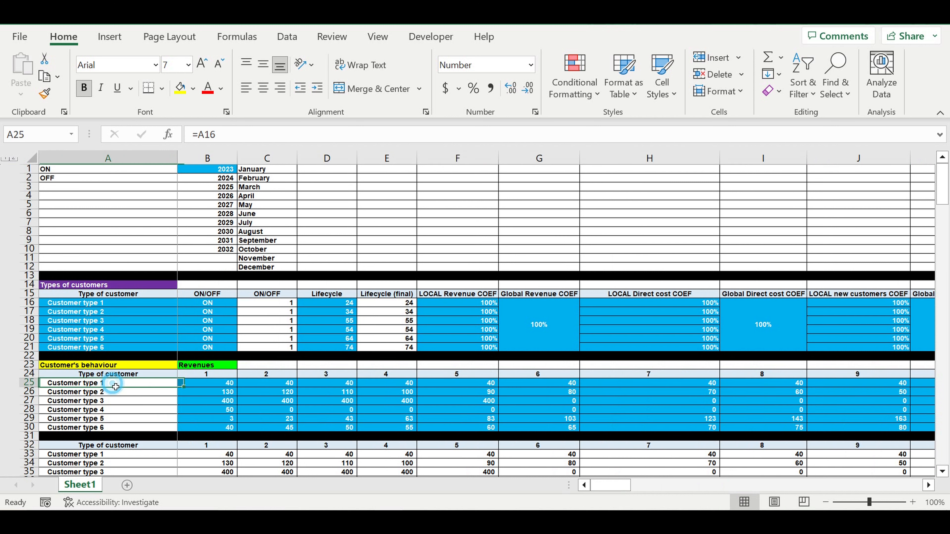
pyautogui.moveTo(206, 384); pyautogui.dragTo(753, 386)
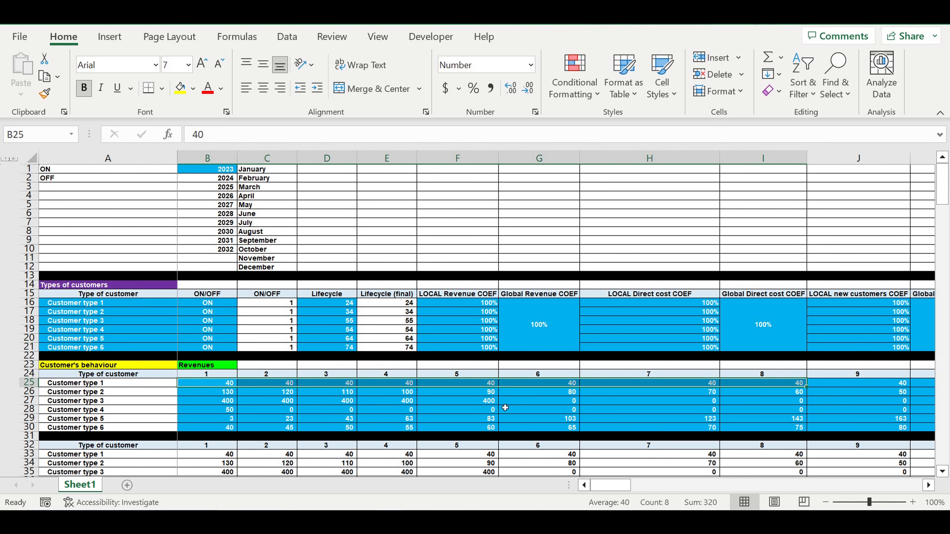
pyautogui.moveTo(216, 397); pyautogui.dragTo(640, 395)
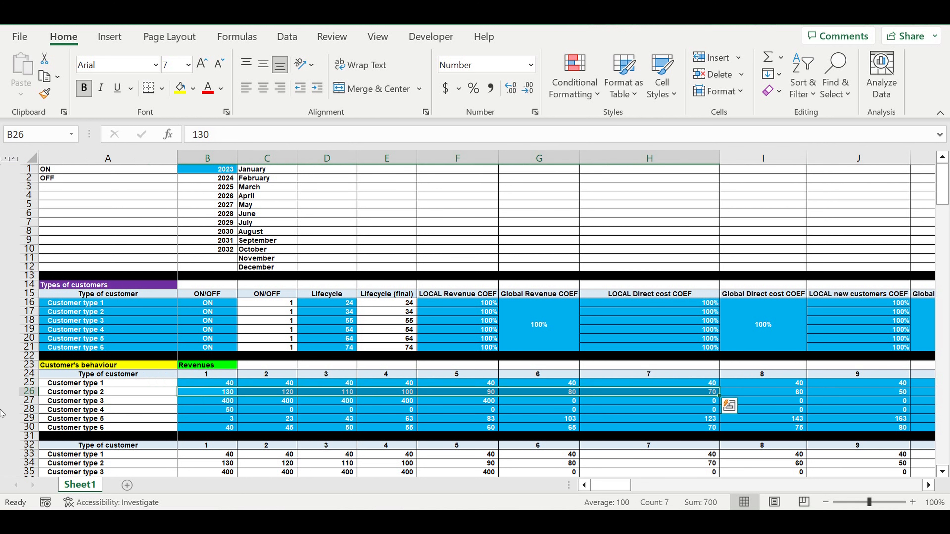
pyautogui.moveTo(95, 385); pyautogui.dragTo(96, 428)
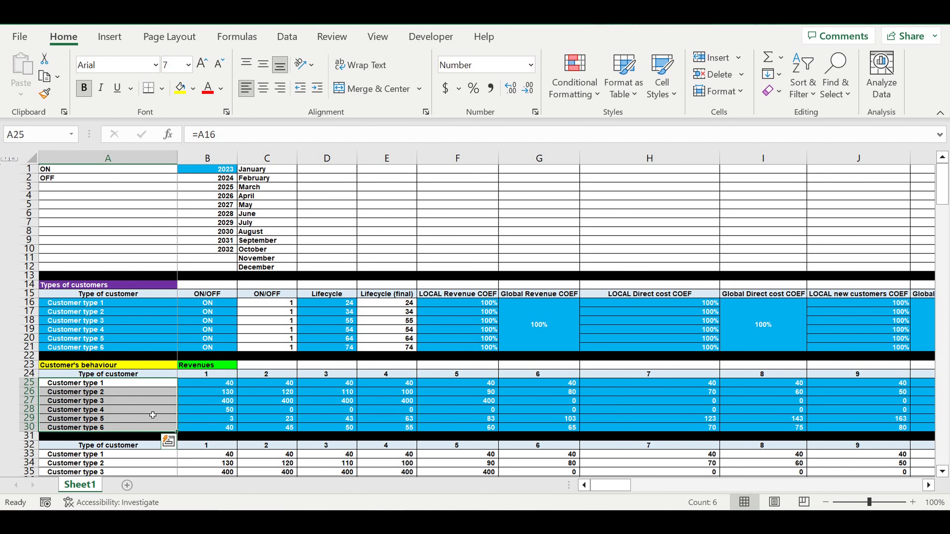
# - Examine the Direct costs block, including the first value and name reference of Customer type 1
pyautogui.scroll(-5, 629, 406)
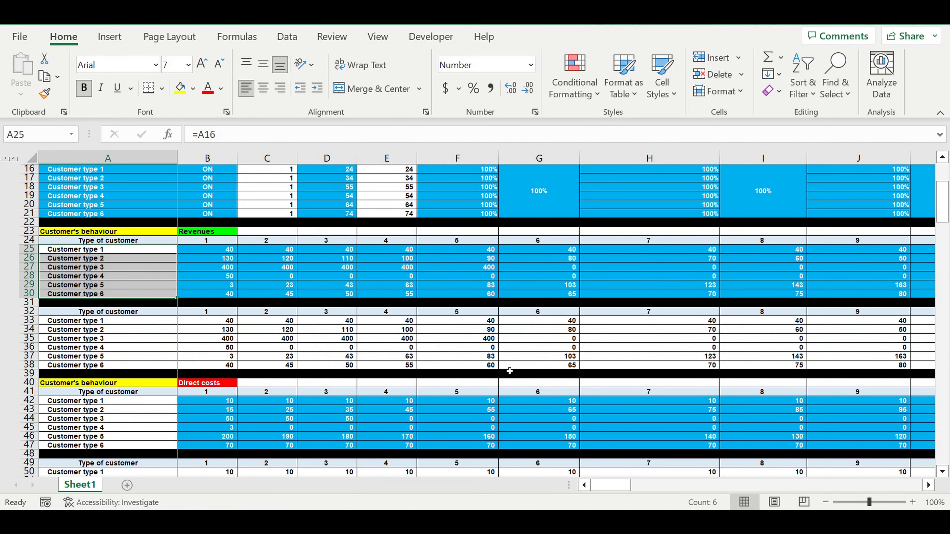
pyautogui.moveTo(224, 400); pyautogui.dragTo(614, 448)
pyautogui.click(225, 404)
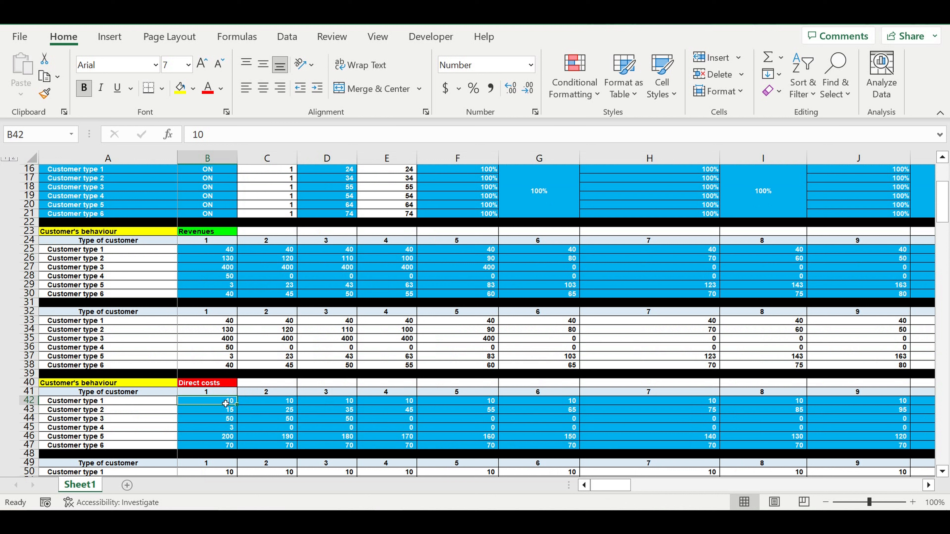
pyautogui.click(78, 405)
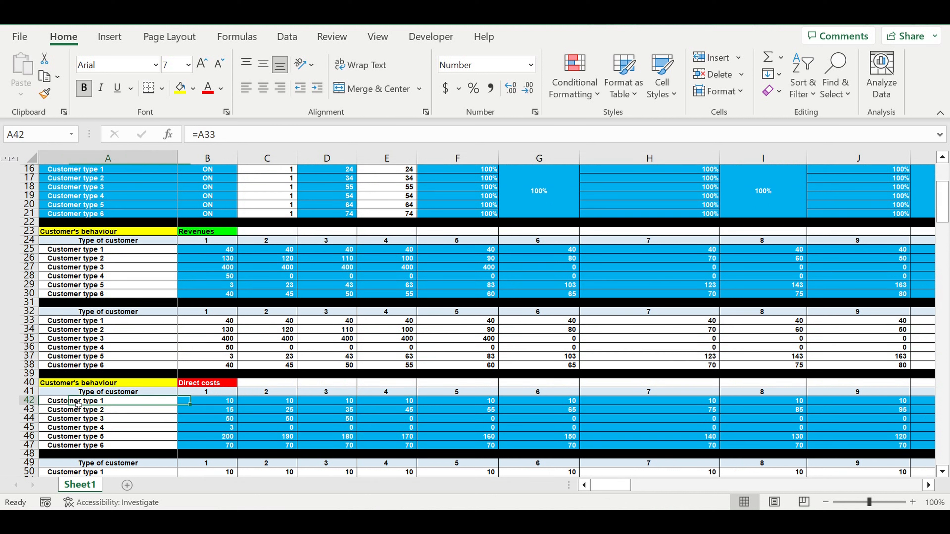
# - Review the customer type names in the Direct costs block and the New Customers inputs with their year and month headers
pyautogui.click(98, 412)
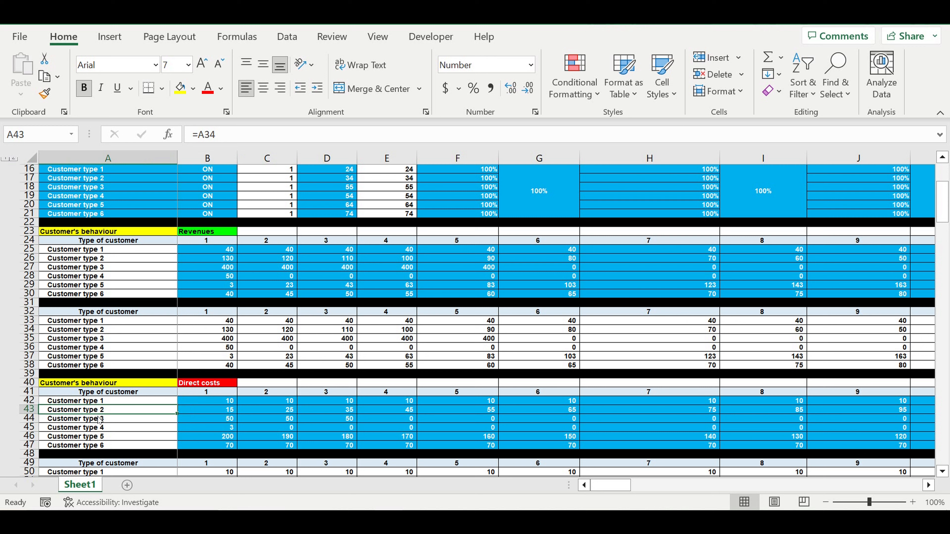
pyautogui.click(106, 429)
pyautogui.scroll(-9, 108, 429)
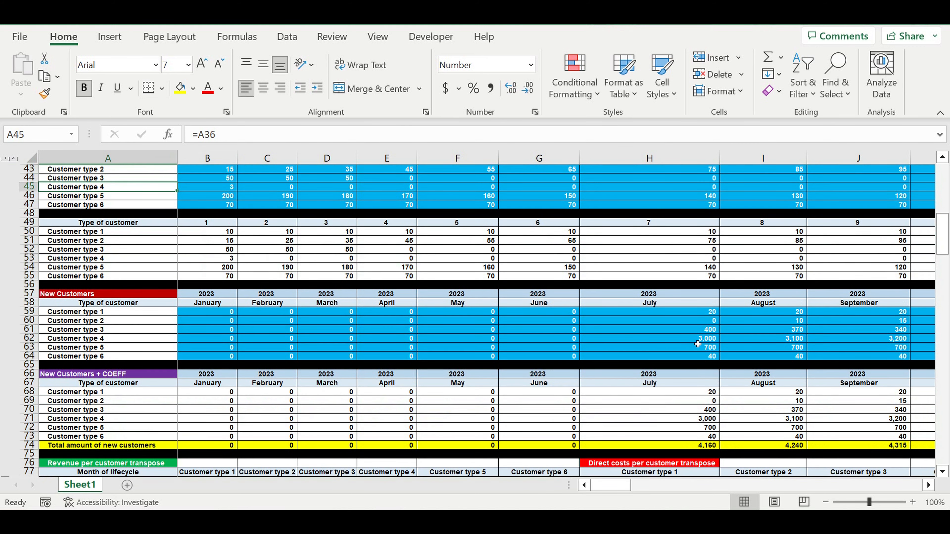
pyautogui.moveTo(687, 314); pyautogui.dragTo(909, 358)
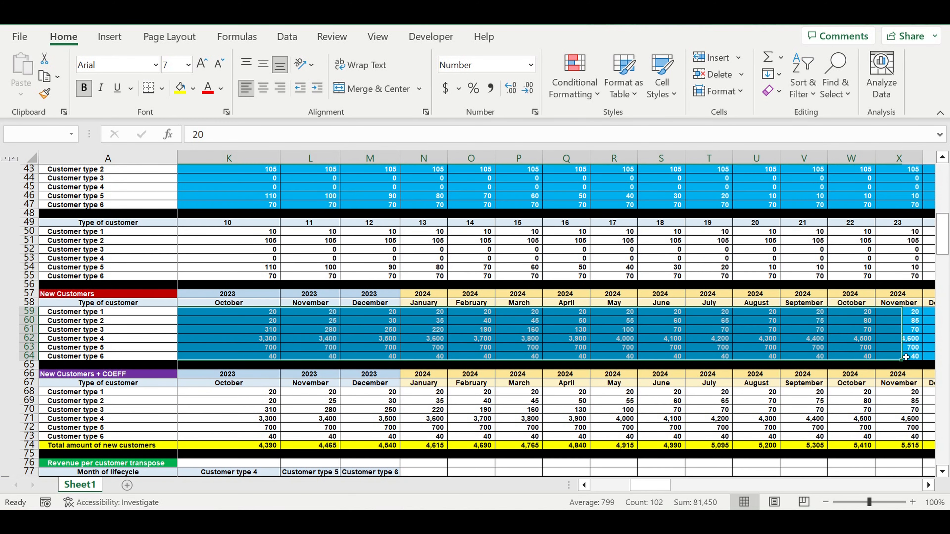
pyautogui.click(804, 356)
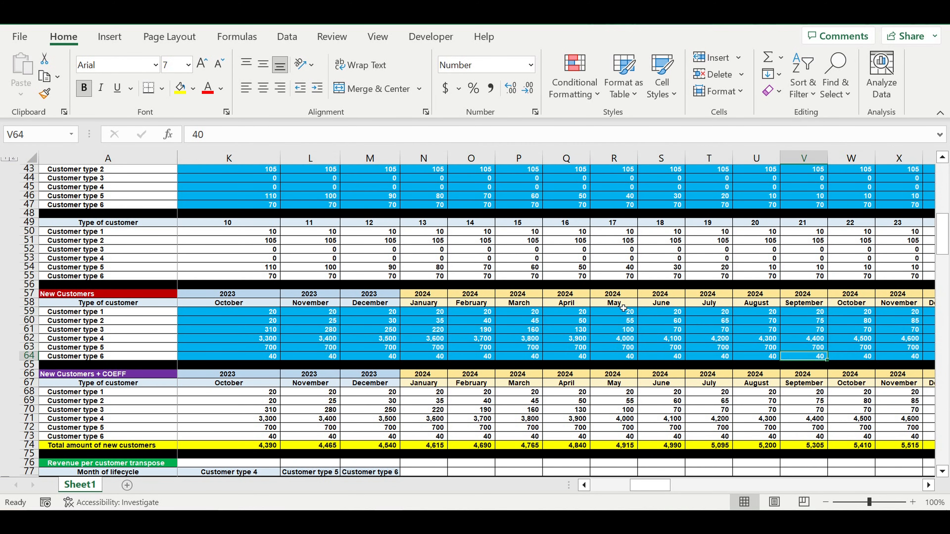
pyautogui.click(622, 302)
pyautogui.moveTo(622, 294); pyautogui.dragTo(619, 303)
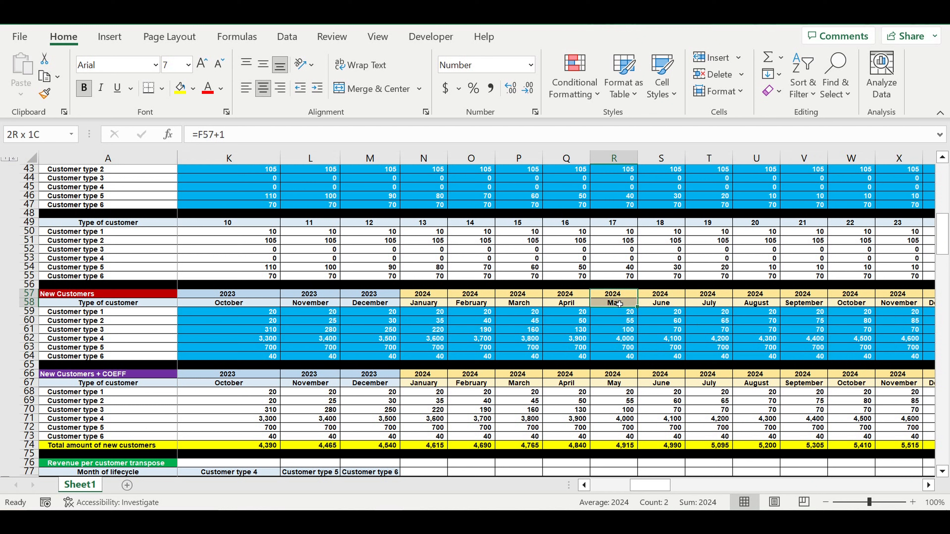
# - Examine the $/month and ON/OFF inputs for each customer type in the Direct costs per existing customer block
pyautogui.moveTo(654, 490); pyautogui.dragTo(615, 490)
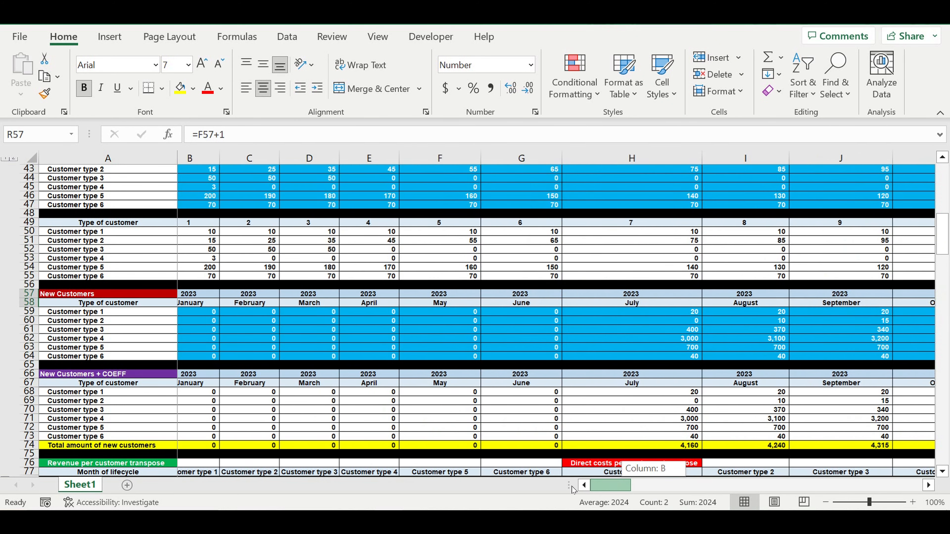
pyautogui.scroll(-3, 513, 435)
pyautogui.scroll(-13, 513, 435)
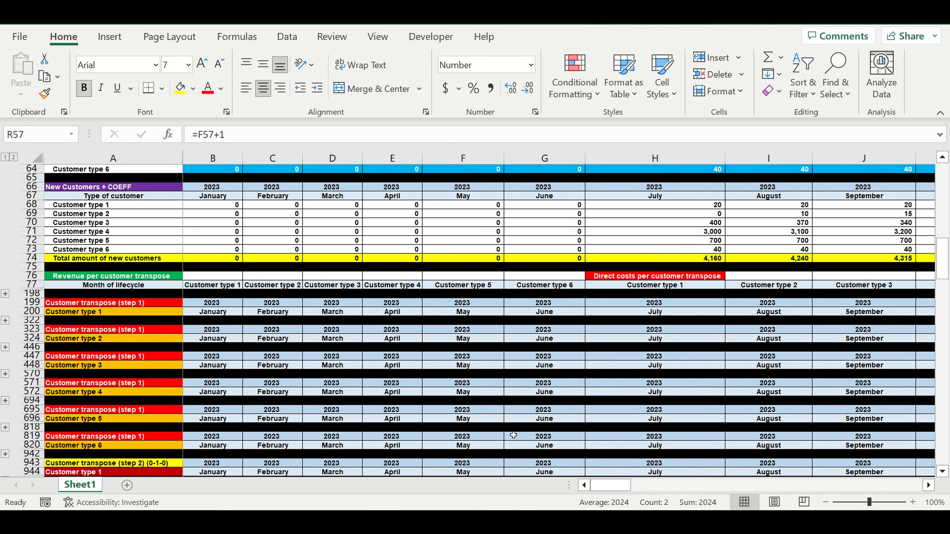
pyautogui.scroll(-20, 513, 433)
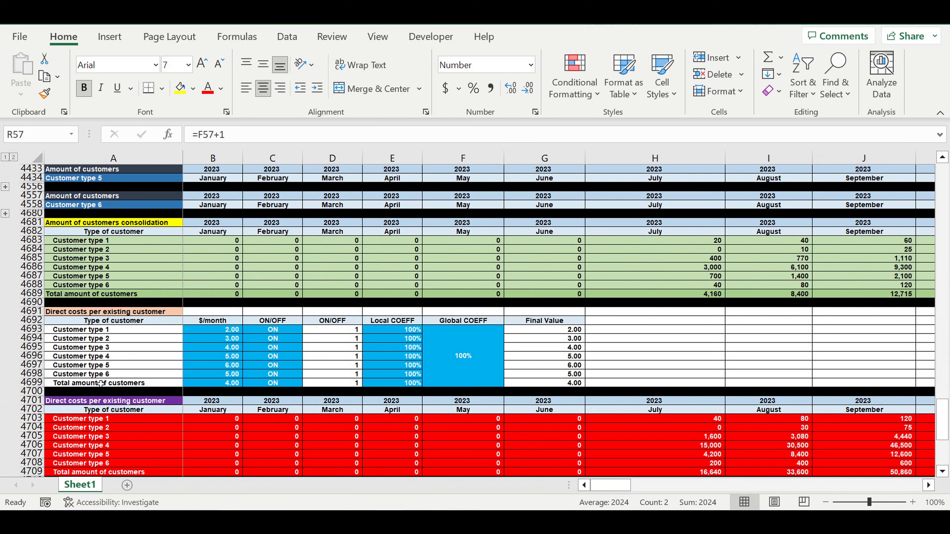
pyautogui.click(76, 314)
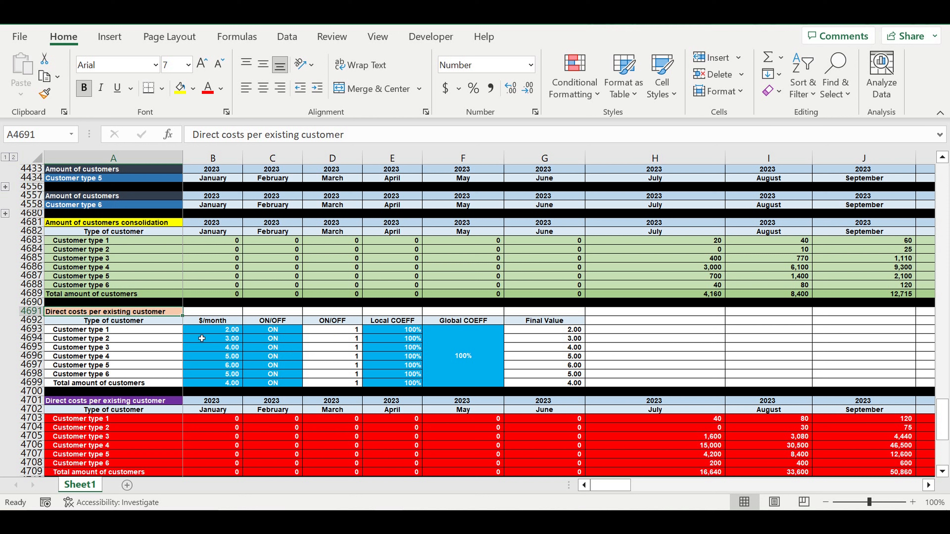
pyautogui.moveTo(215, 332); pyautogui.dragTo(219, 382)
pyautogui.click(227, 332)
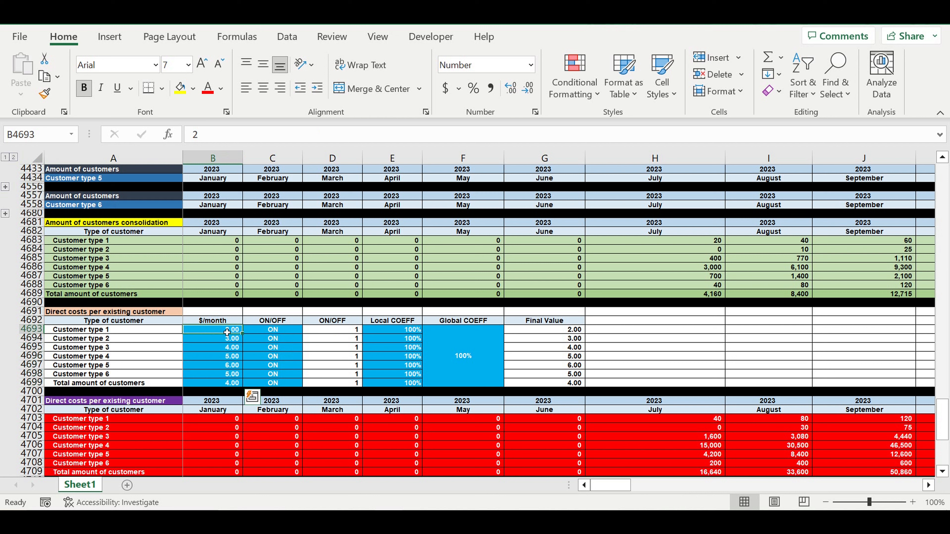
pyautogui.click(220, 383)
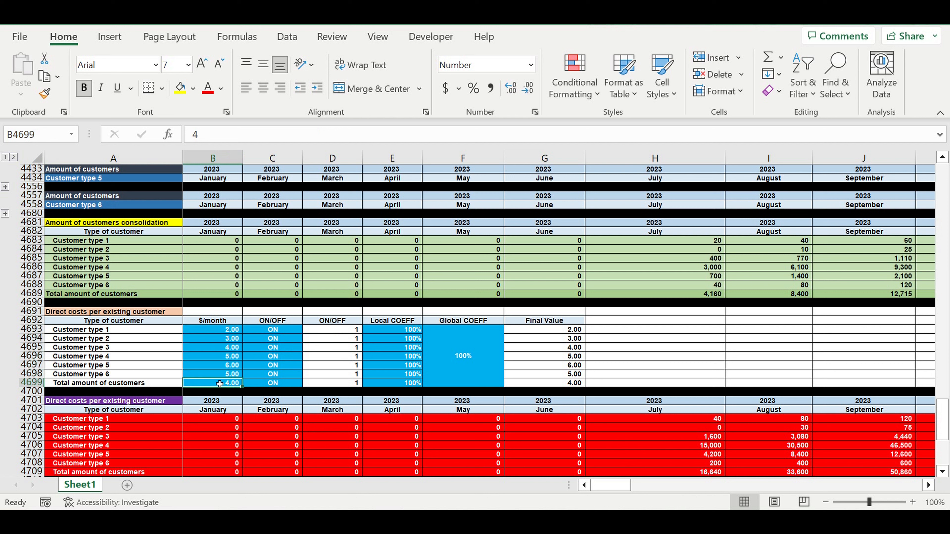
pyautogui.moveTo(220, 330); pyautogui.dragTo(223, 392)
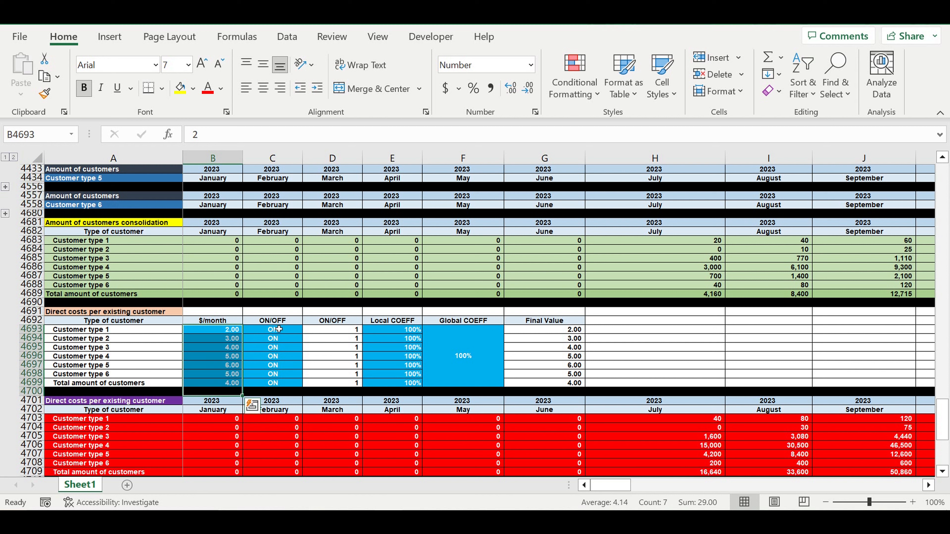
pyautogui.moveTo(275, 329); pyautogui.dragTo(276, 387)
# - Examine the $/month and Local COEFF inputs in the Direct costs per new customer block
pyautogui.scroll(-6, 473, 355)
pyautogui.click(158, 330)
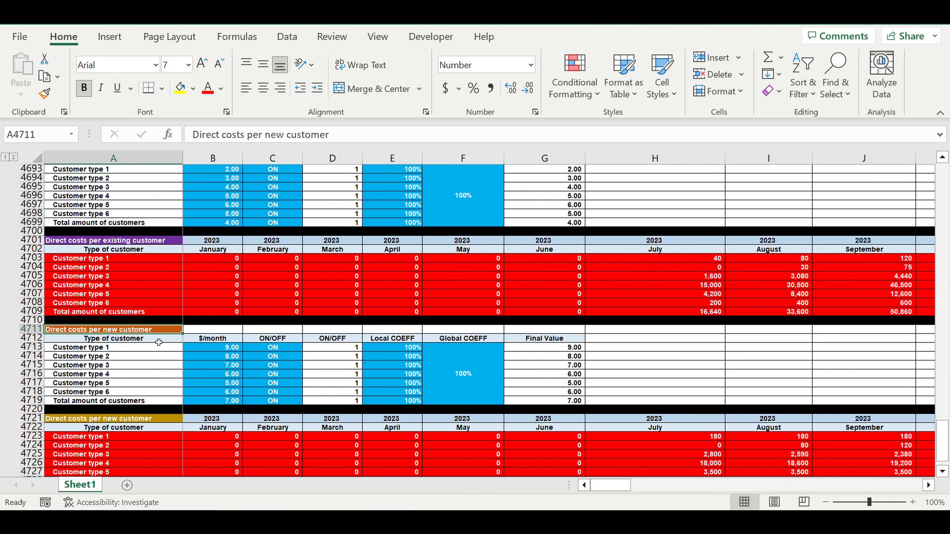
pyautogui.moveTo(229, 350); pyautogui.dragTo(227, 402)
pyautogui.moveTo(393, 347); pyautogui.dragTo(393, 402)
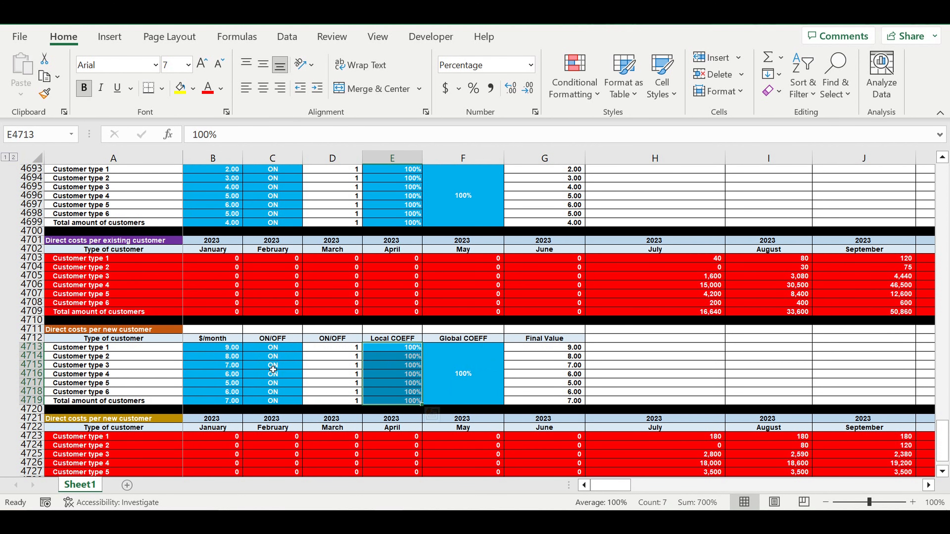
# - Copy header rows 4721 and 4722 and paste them starting at A4731, beneath the Direct costs per new customer table
pyautogui.scroll(-3, 273, 370)
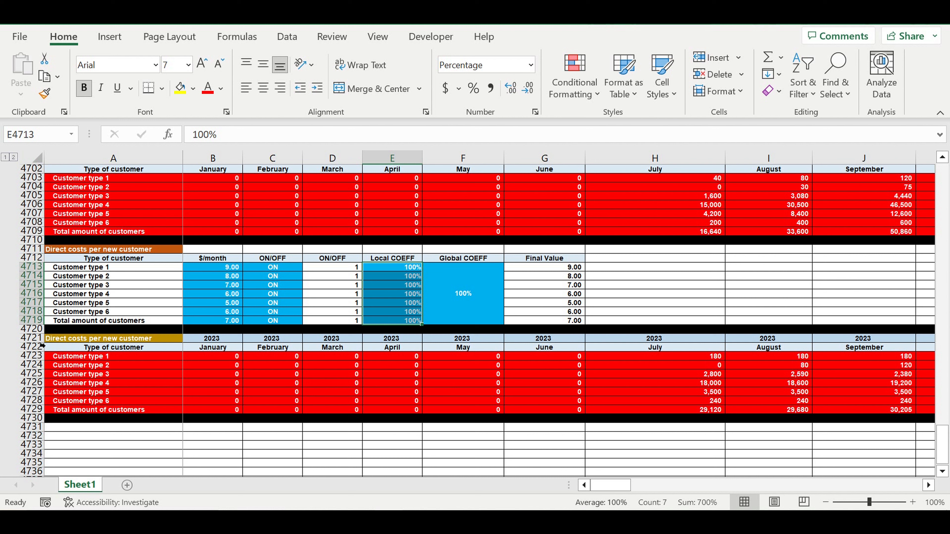
pyautogui.moveTo(33, 339); pyautogui.dragTo(31, 351)
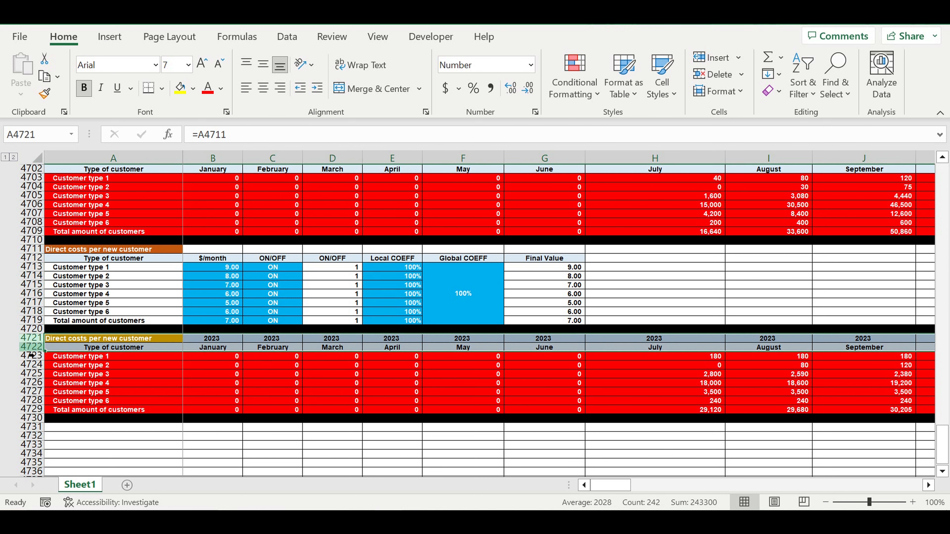
pyautogui.hotkey('ctrl', 'c')
pyautogui.click(124, 430)
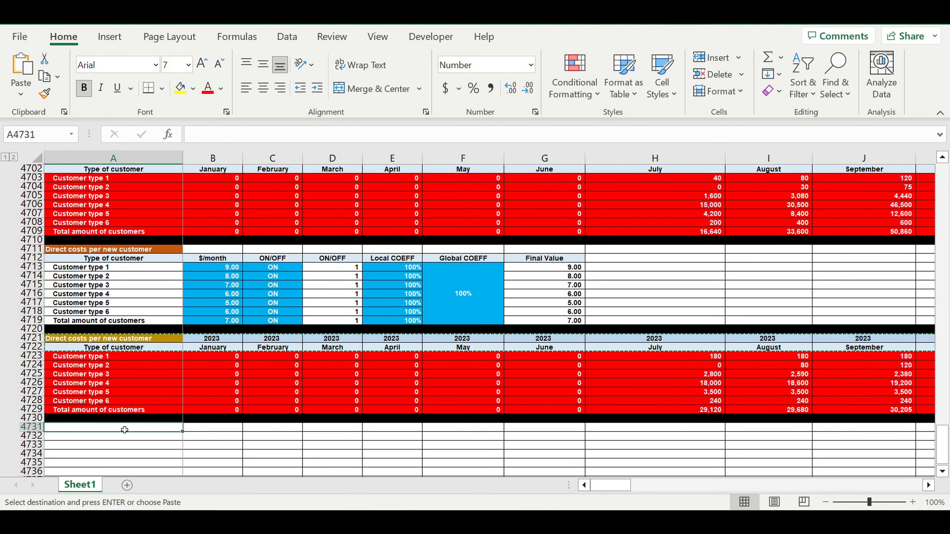
pyautogui.hotkey('ctrl', 'v')
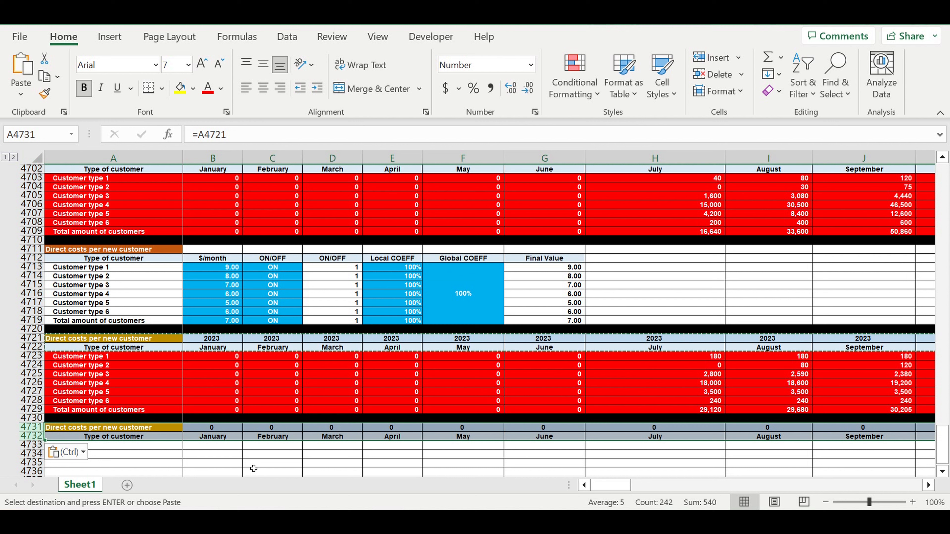
pyautogui.click(254, 464)
# - Replace the block title in A4731 with "Timeline of the project"
pyautogui.click(160, 429)
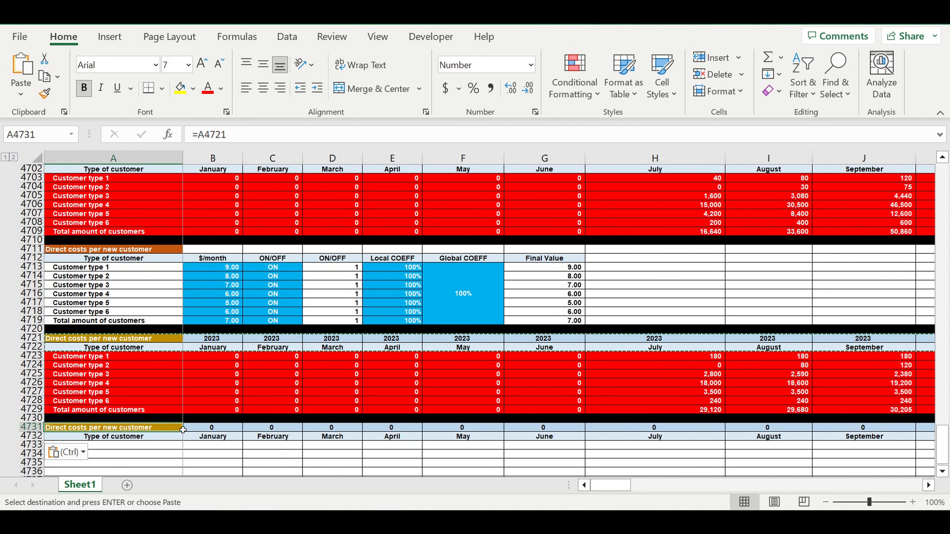
pyautogui.write('Timel')
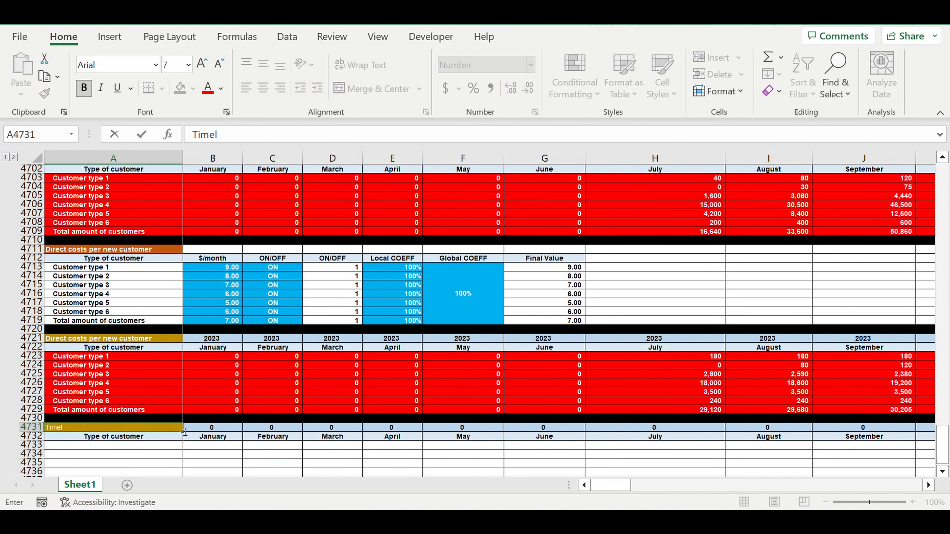
pyautogui.write('ine of the projec')
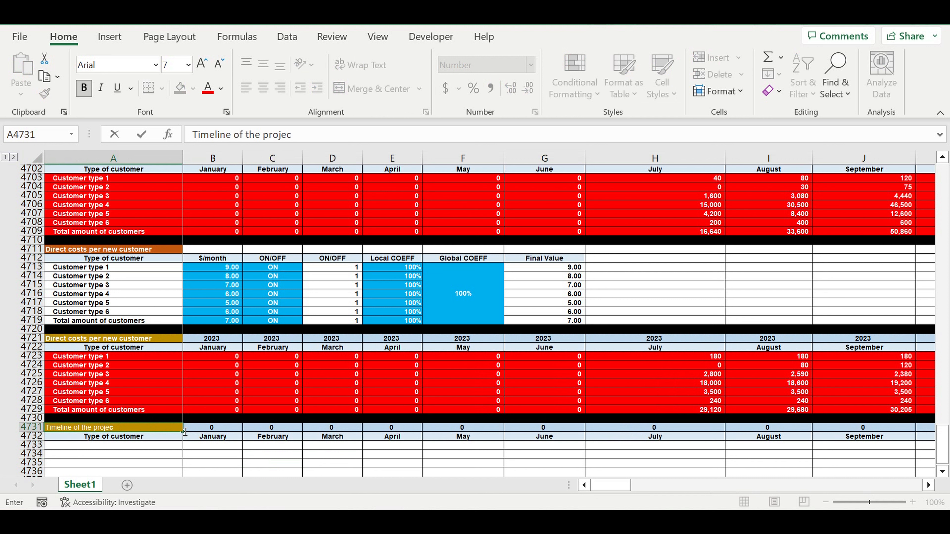
pyautogui.press('Return')
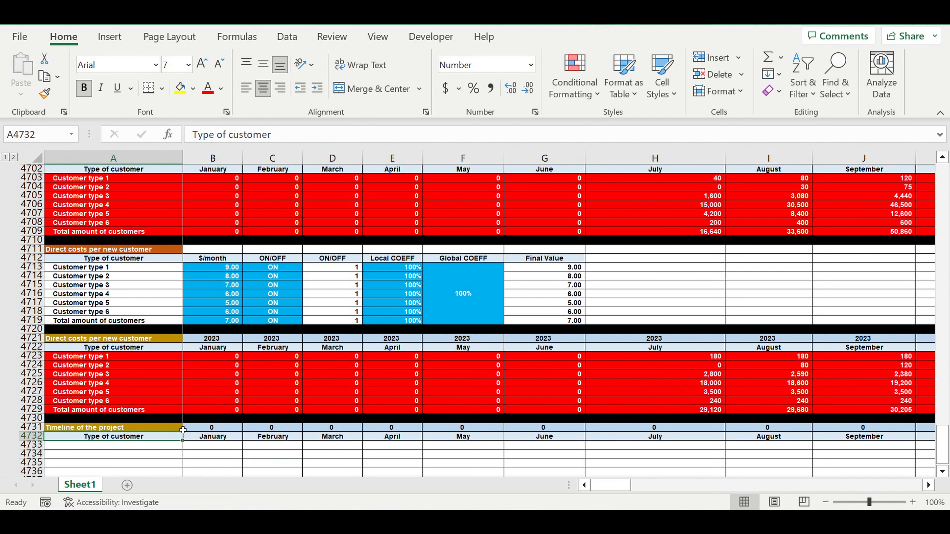
# - Give the title cell A4731 a yellow fill and set its font color to Automatic
pyautogui.click(182, 428)
pyautogui.click(180, 88)
pyautogui.click(221, 89)
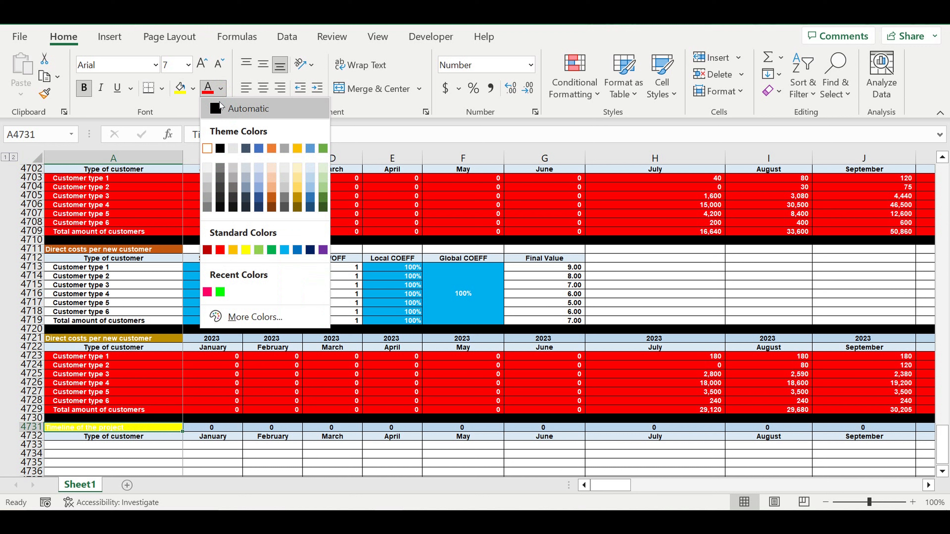
pyautogui.click(220, 105)
pyautogui.click(258, 455)
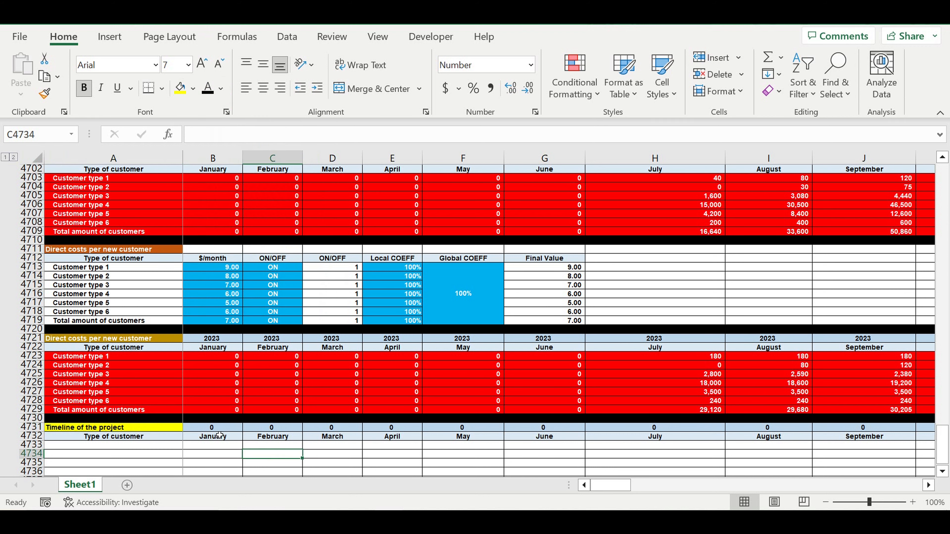
# - Link the first year header in B4731 to the header above with the formula =B4721
pyautogui.click(215, 432)
pyautogui.write('=')
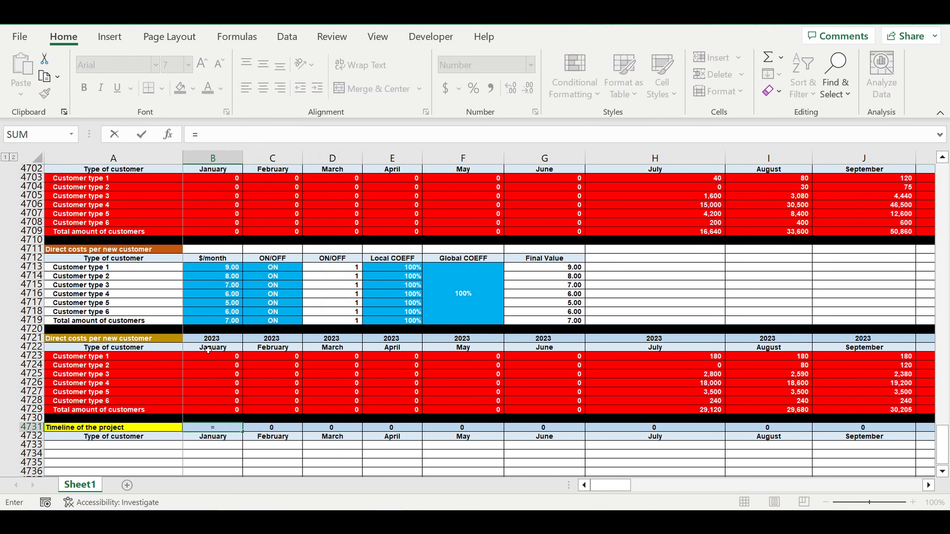
pyautogui.click(211, 338)
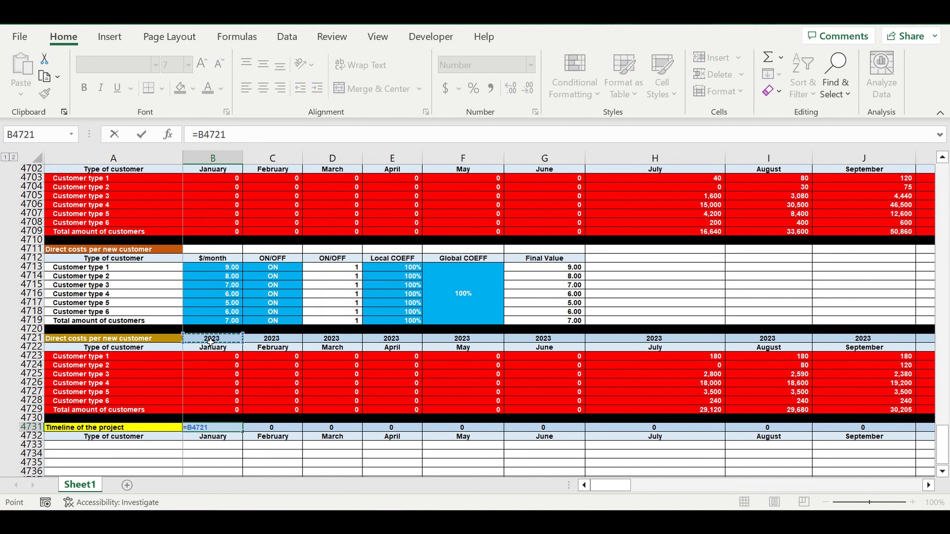
pyautogui.press('Return')
pyautogui.click(249, 463)
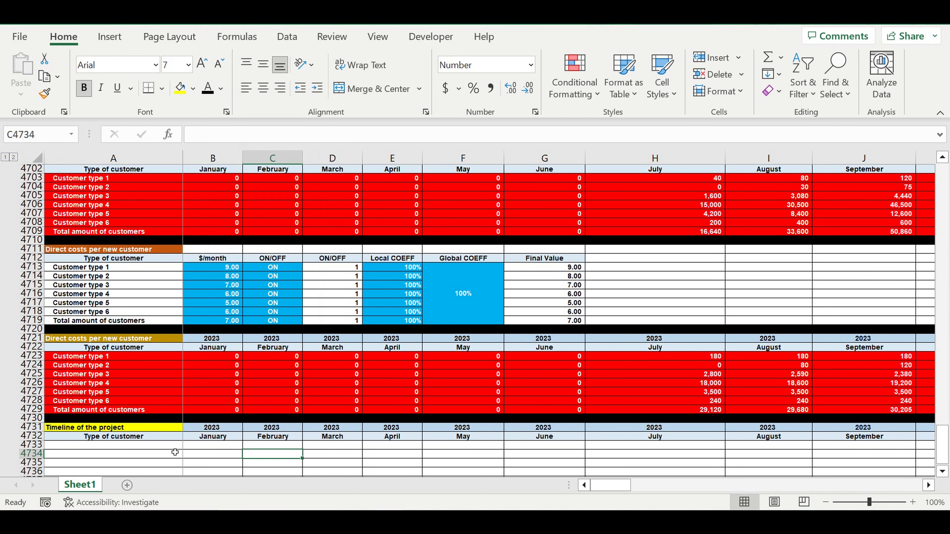
# - Enter the row label "The amount of new customers" in A4733
pyautogui.click(165, 446)
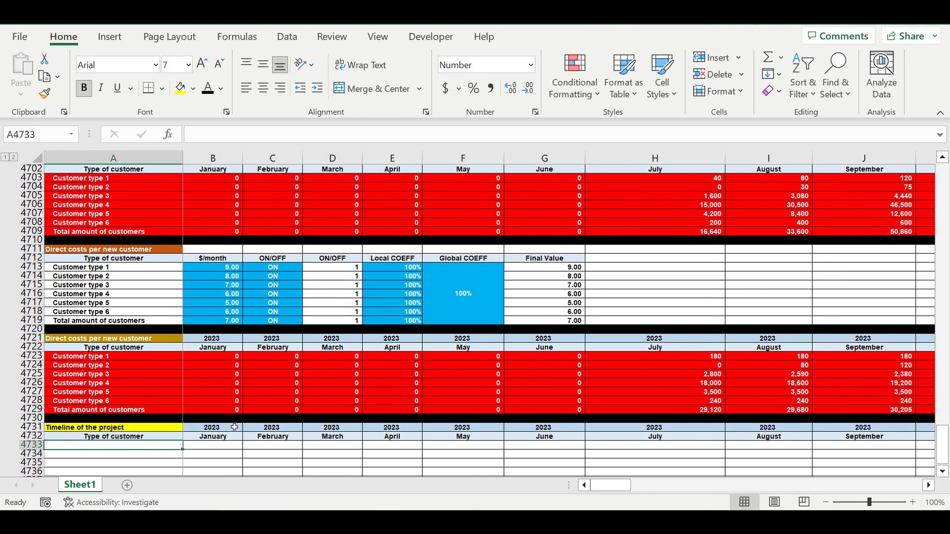
pyautogui.write('Type of customer')
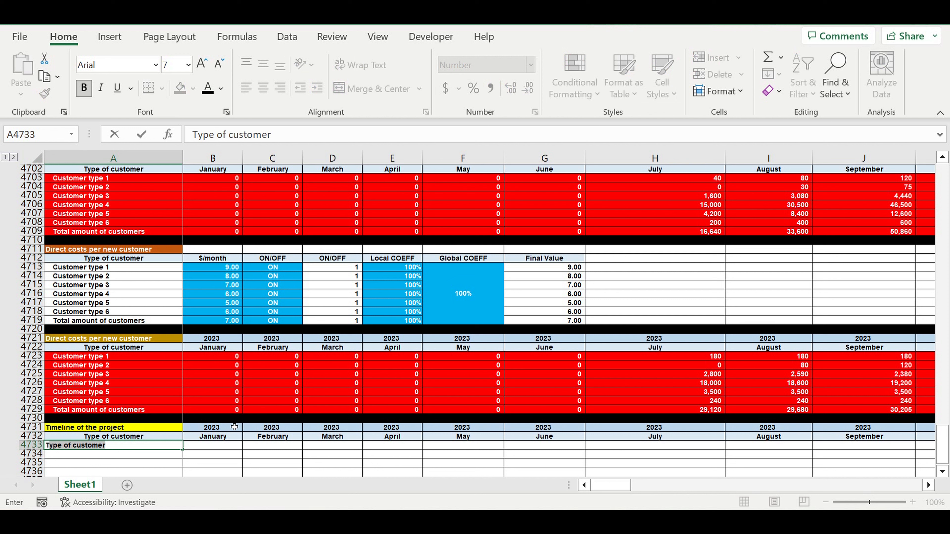
pyautogui.write('he')
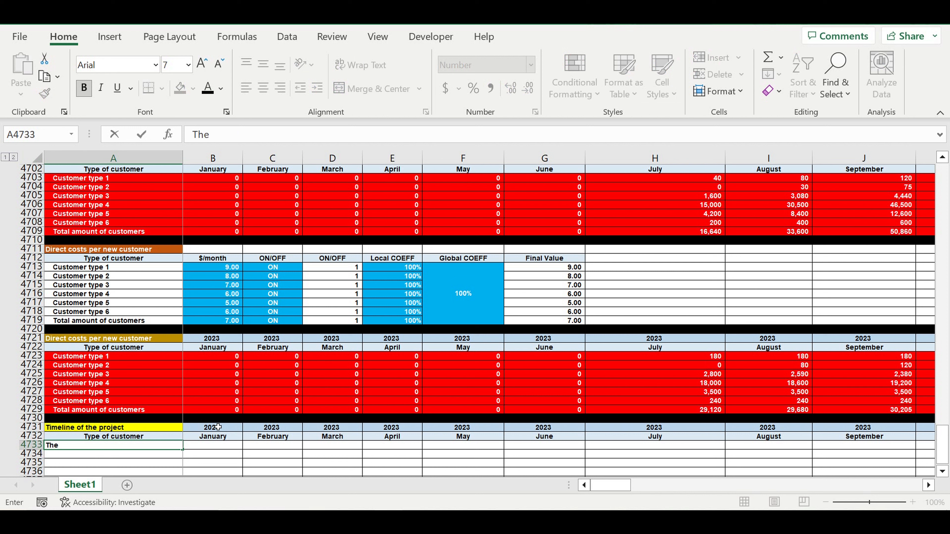
pyautogui.write(' amount of new customers')
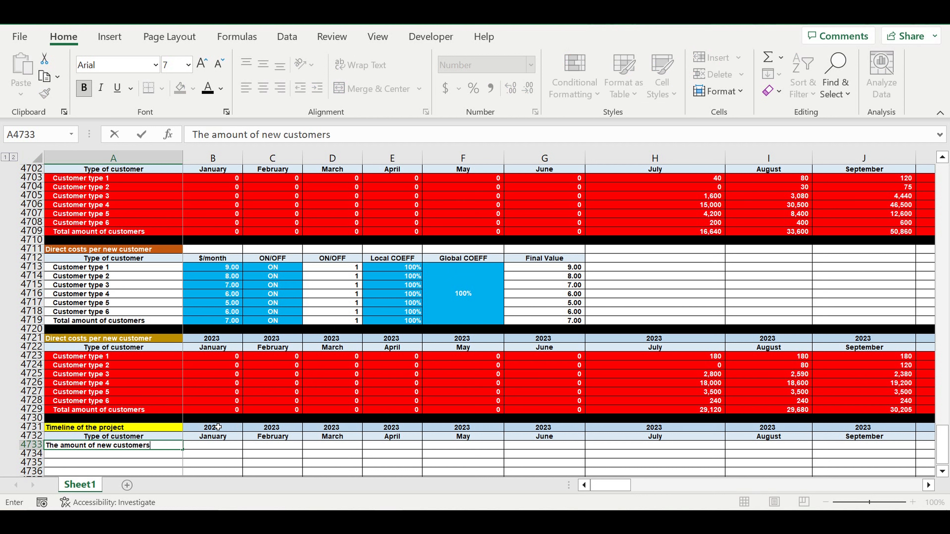
pyautogui.press('Return')
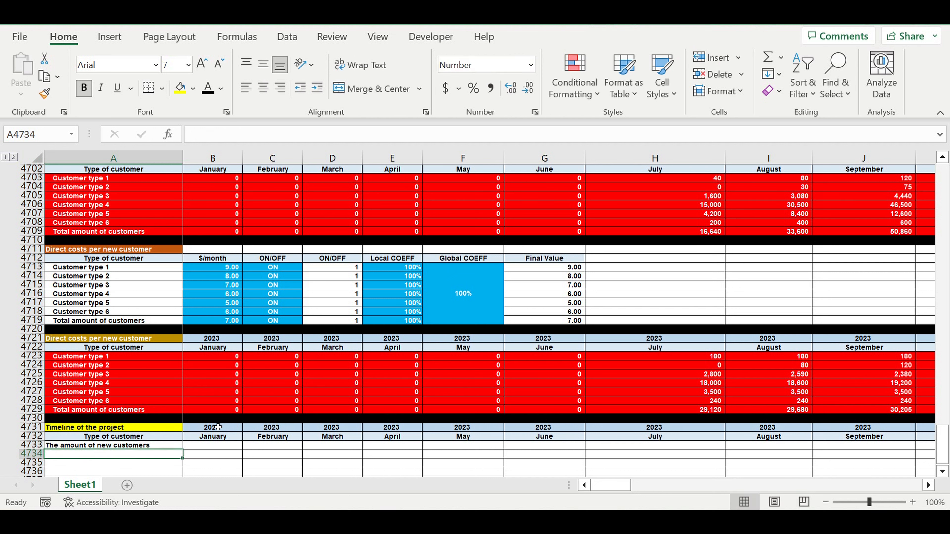
# - Link the January 2023 new customer amount in B4733 to the total amount of new customers with =B74
pyautogui.click(195, 446)
pyautogui.write('=')
pyautogui.scroll(14, 288, 430)
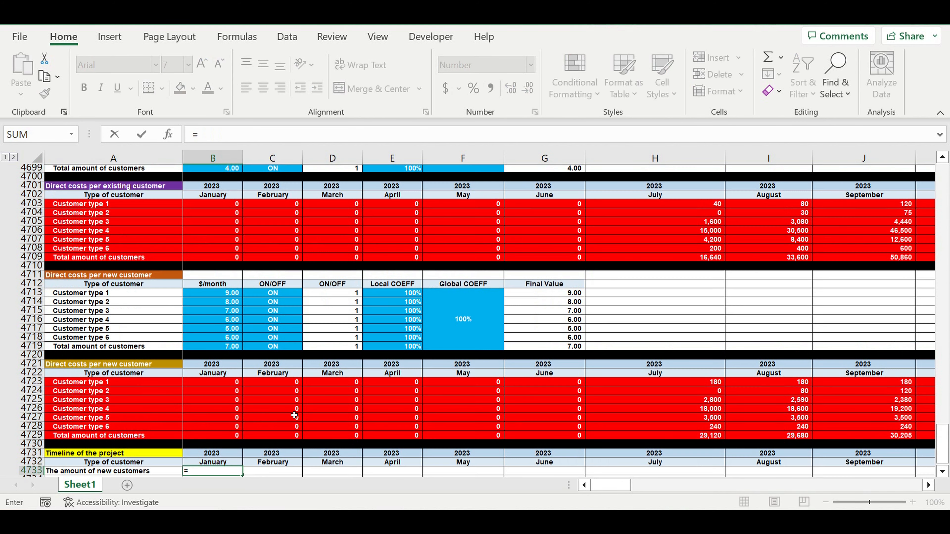
pyautogui.scroll(6, 300, 398)
pyautogui.scroll(20, 300, 398)
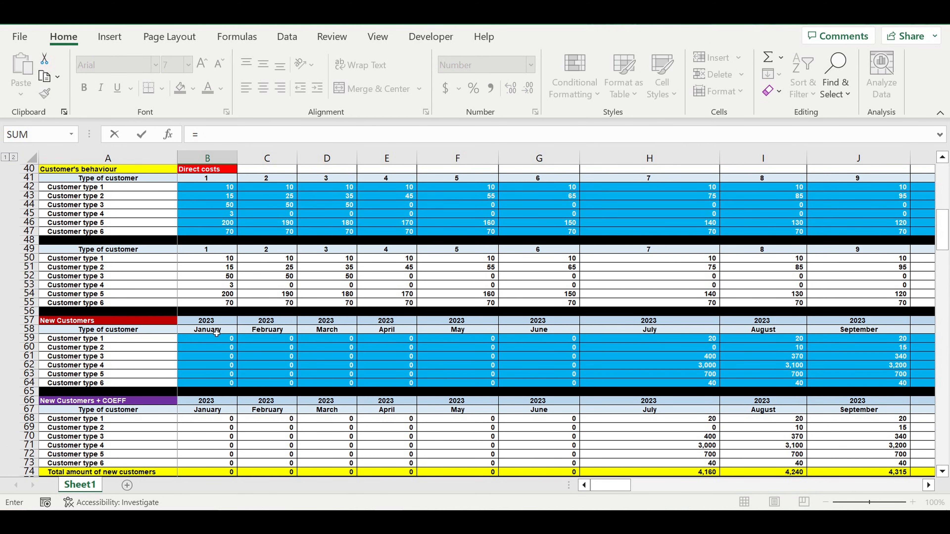
pyautogui.scroll(-2, 206, 372)
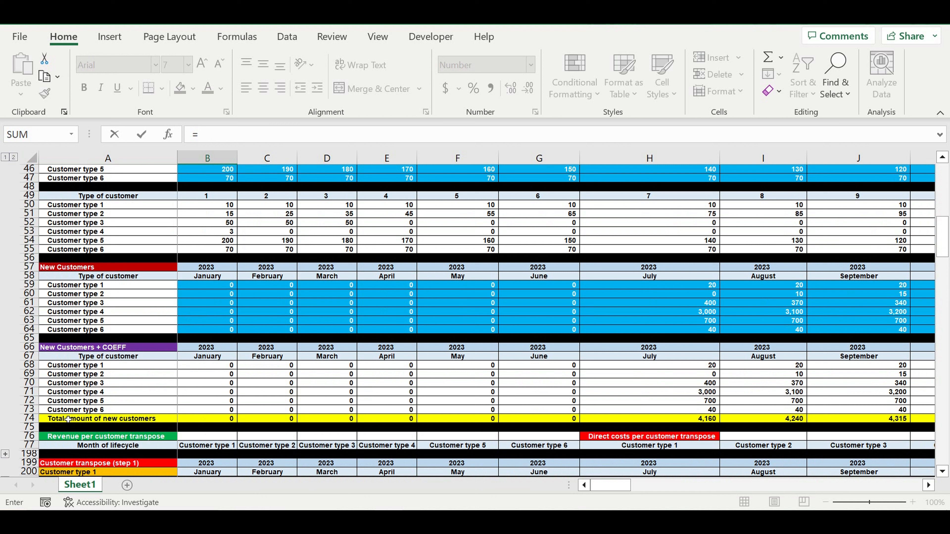
pyautogui.click(206, 421)
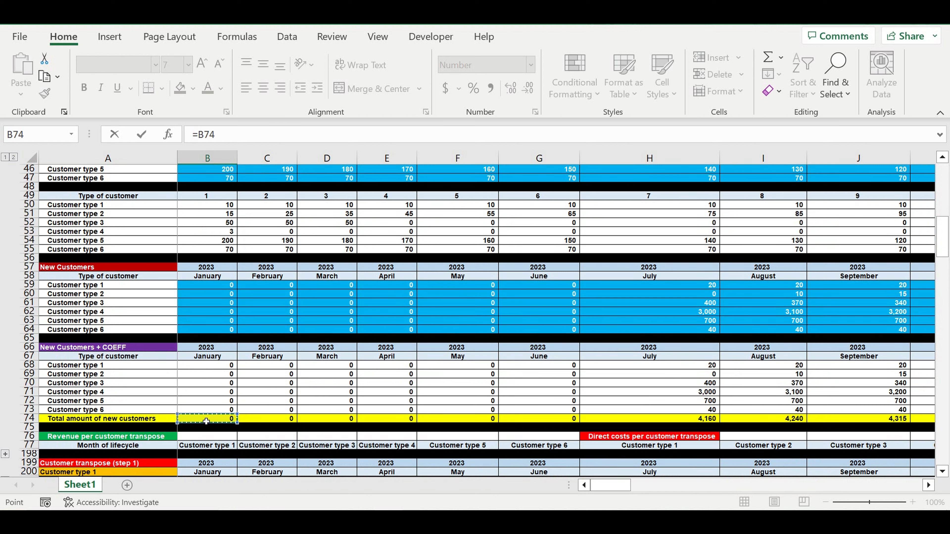
pyautogui.press('Return')
# - Fill the B4733 formula across the new customers row through December 2032 in column DQ
pyautogui.click(212, 410)
pyautogui.moveTo(243, 414); pyautogui.dragTo(749, 435)
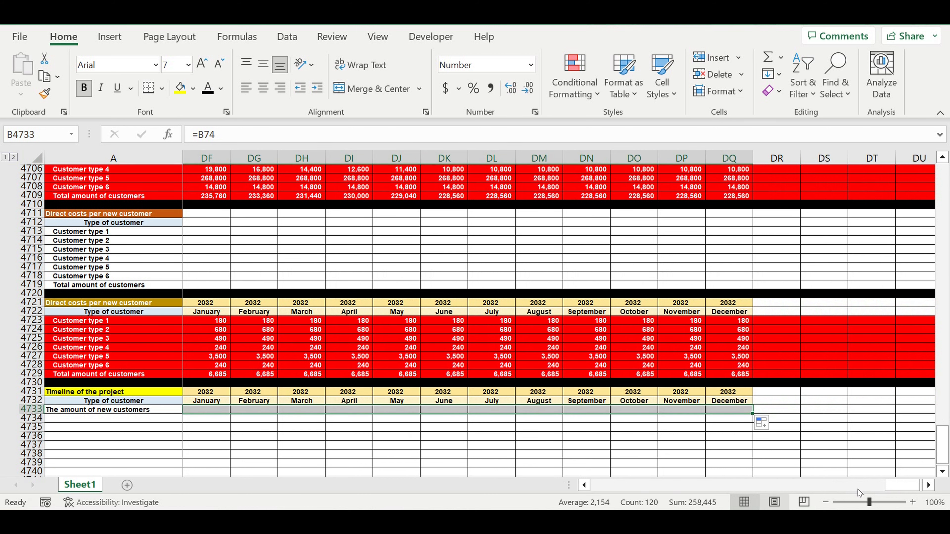
pyautogui.moveTo(904, 489); pyautogui.dragTo(610, 487)
pyautogui.click(452, 437)
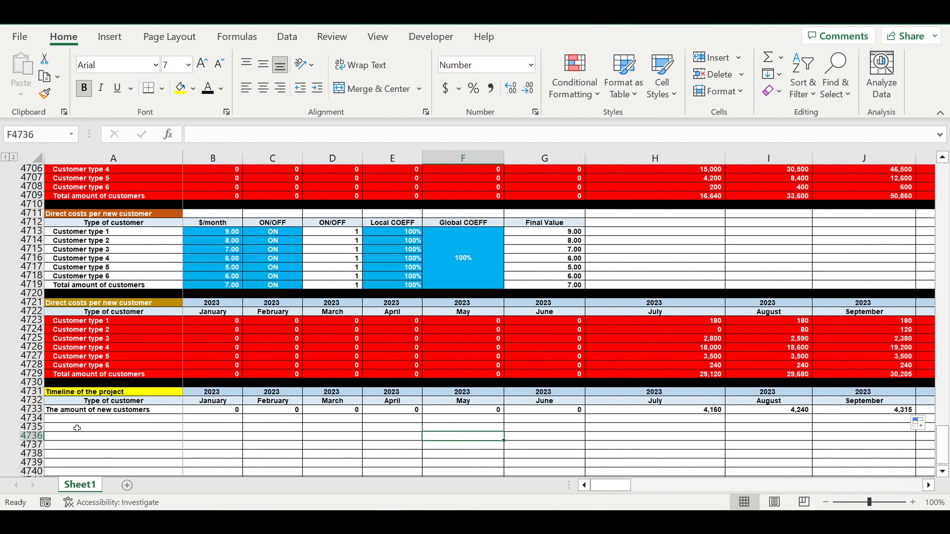
# - Enter the row label "Operating activity (0-1-1)" in A4734
pyautogui.click(71, 419)
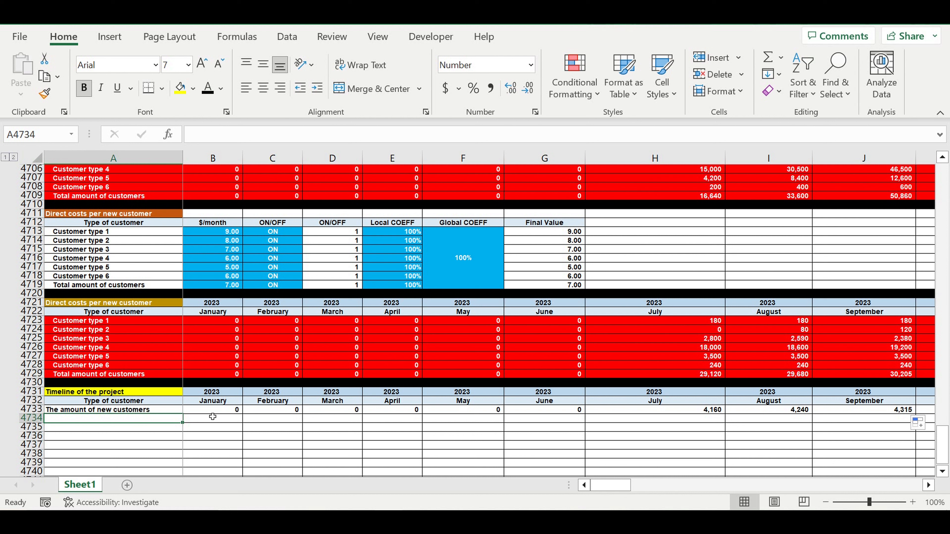
pyautogui.write('Operating activity')
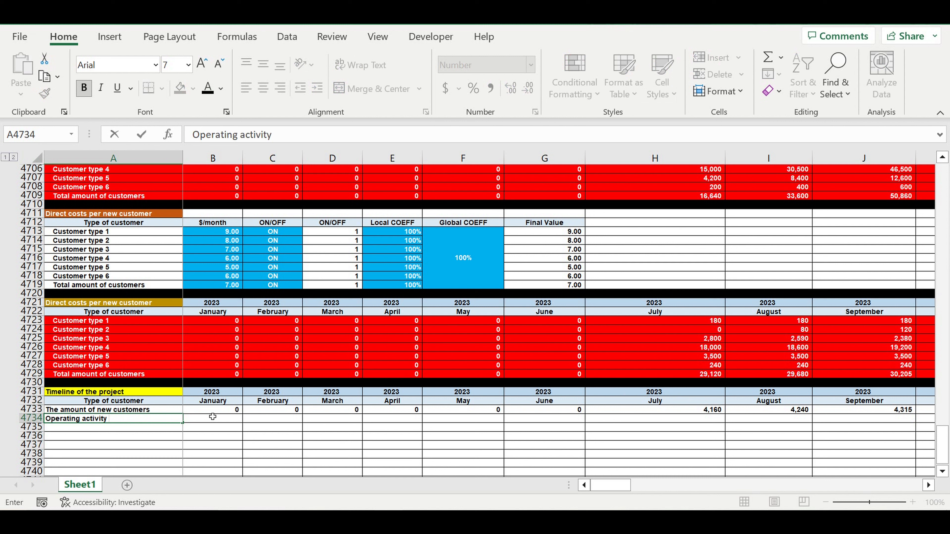
pyautogui.write(' (0')
pyautogui.write('-10')
pyautogui.press('BackSpace')
pyautogui.write('-1')
pyautogui.press('Return')
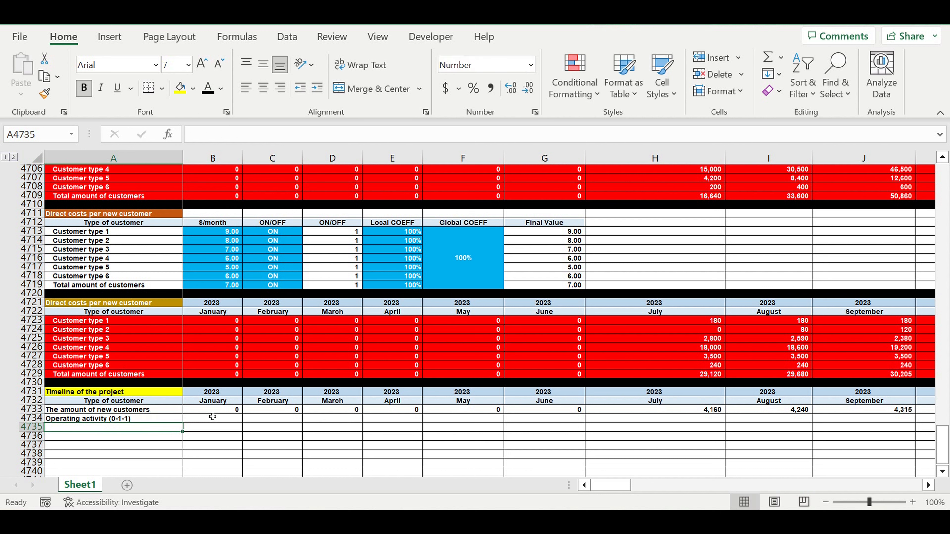
# - Enter the January 2023 operating activity flag in B4734 with the formula =IF(B4733>0,1,0)
pyautogui.click(212, 416)
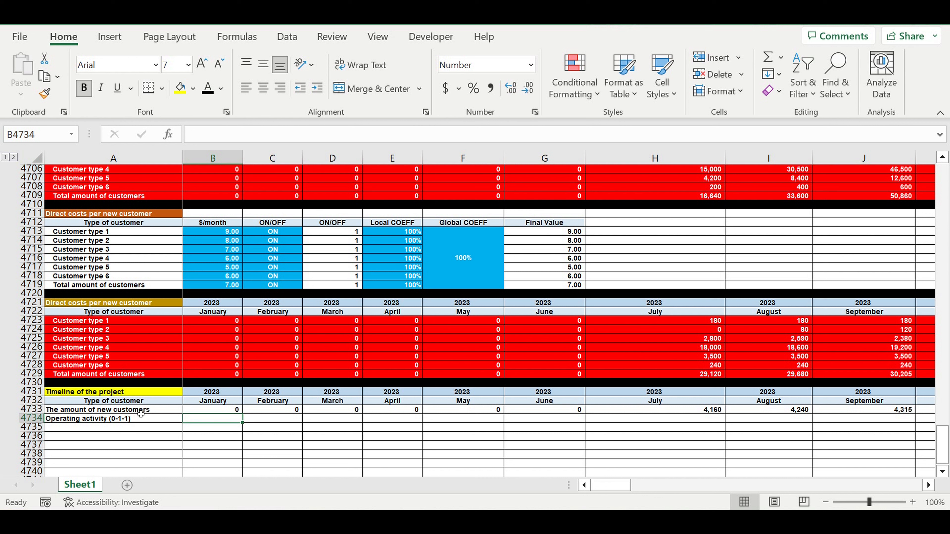
pyautogui.write('=if(')
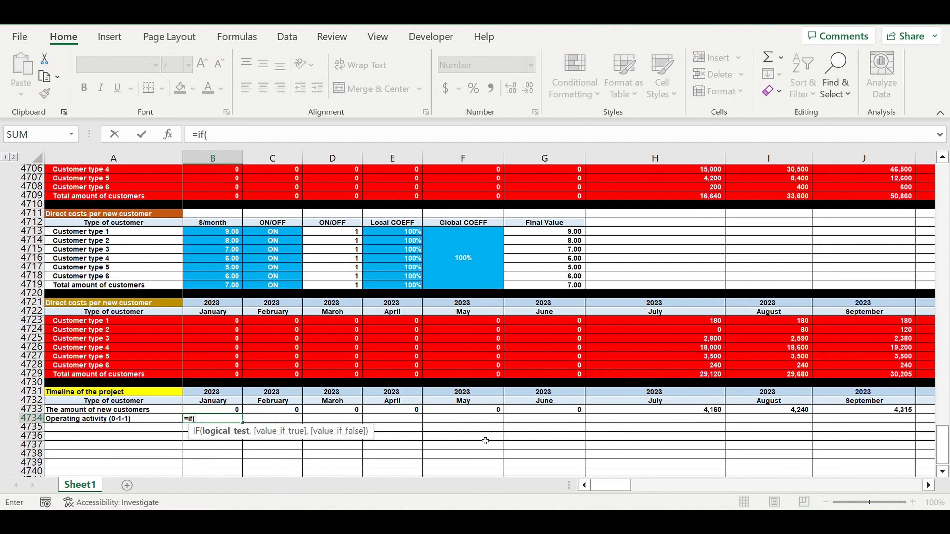
pyautogui.click(224, 410)
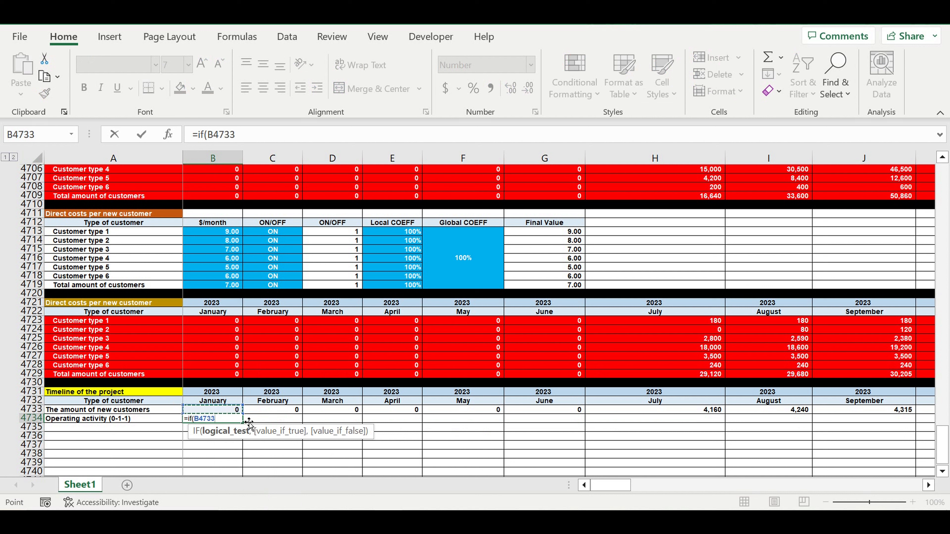
pyautogui.write('>0,1,0')
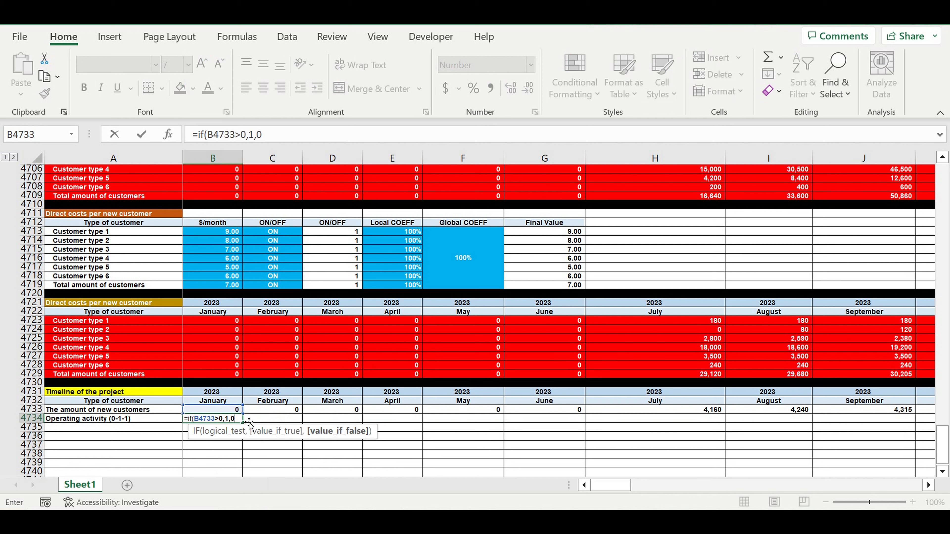
pyautogui.write(')')
pyautogui.press('Return')
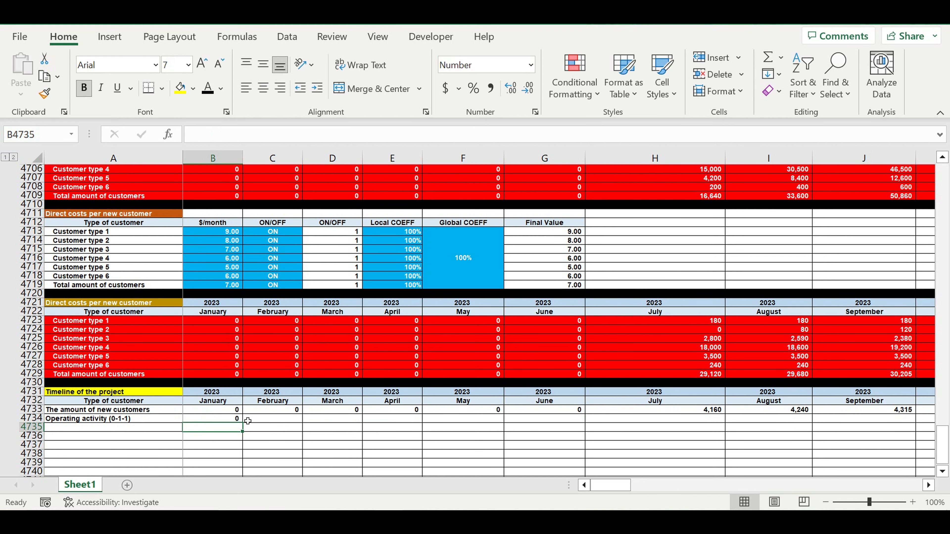
# - Begin the February flag formula in C4734 with =IF(AND(B4734=0,C4733=0),0, leaving the false argument open
pyautogui.click(272, 421)
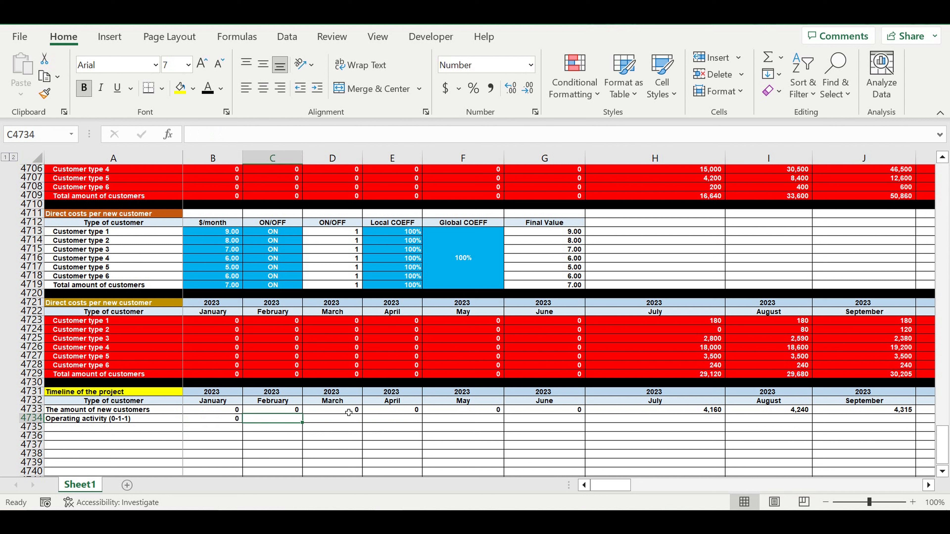
pyautogui.write('=if(')
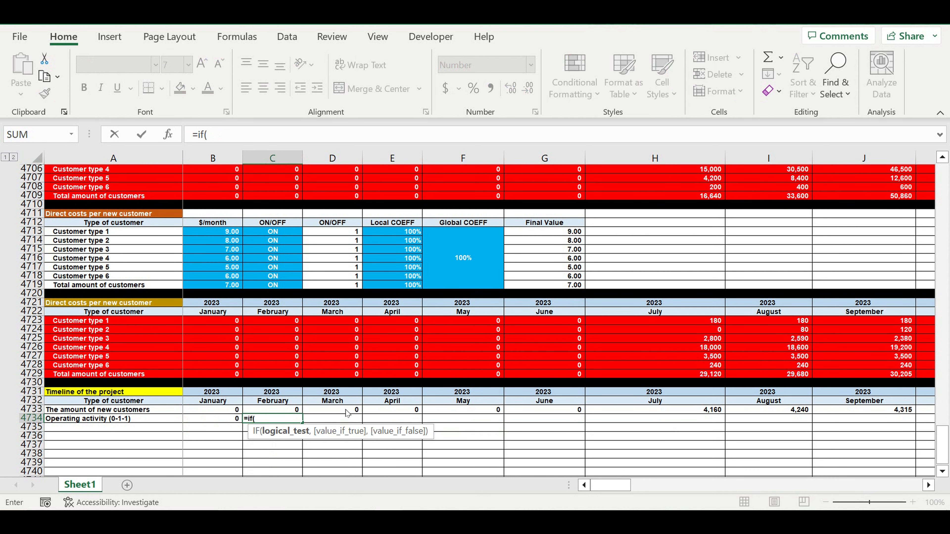
pyautogui.write('and(')
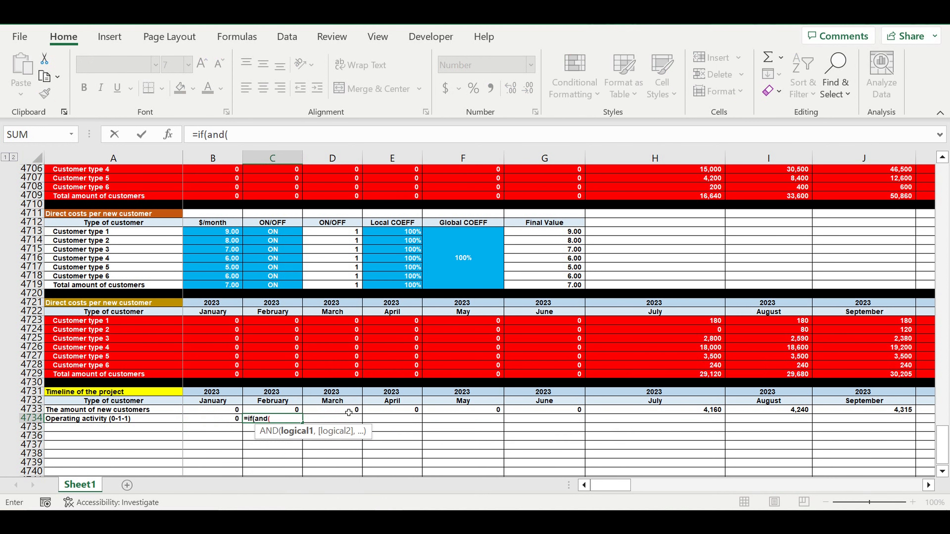
pyautogui.click(216, 419)
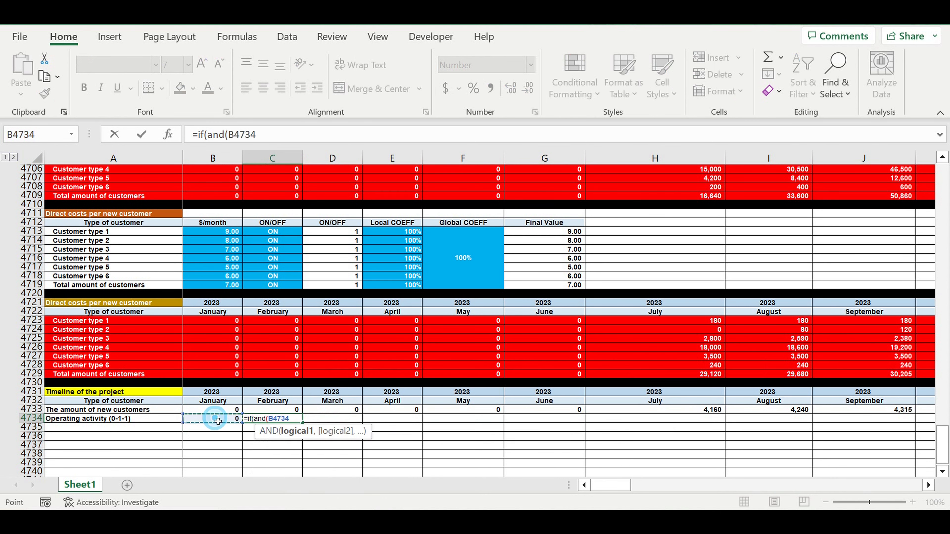
pyautogui.write('=0,')
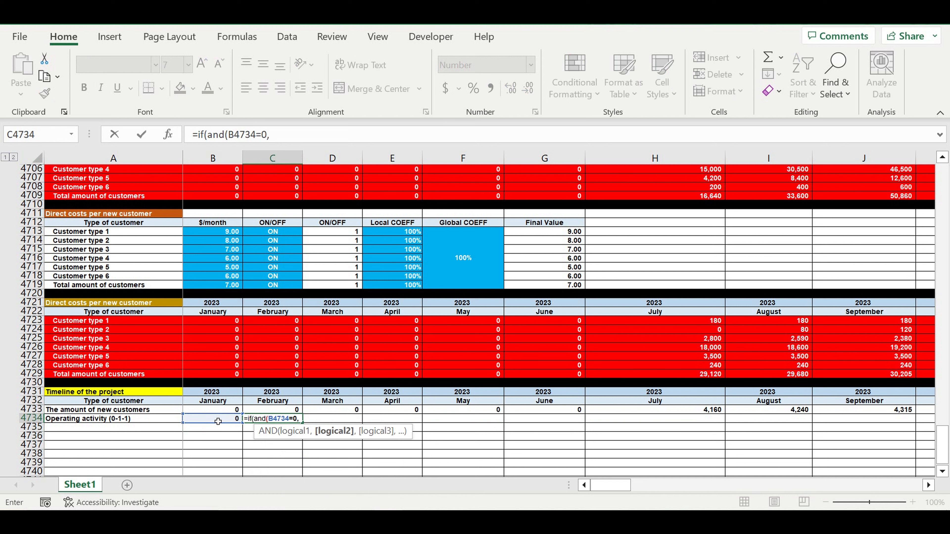
pyautogui.click(280, 412)
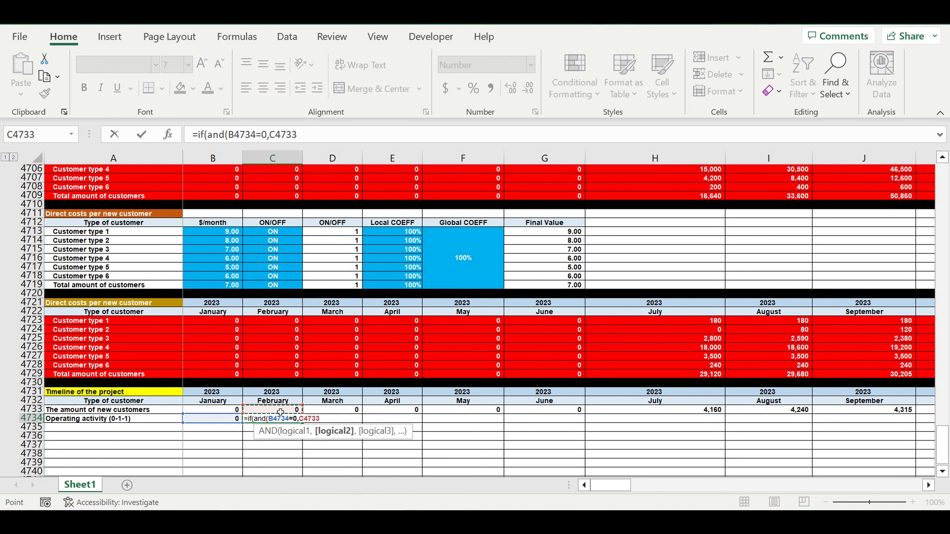
pyautogui.write('=0)')
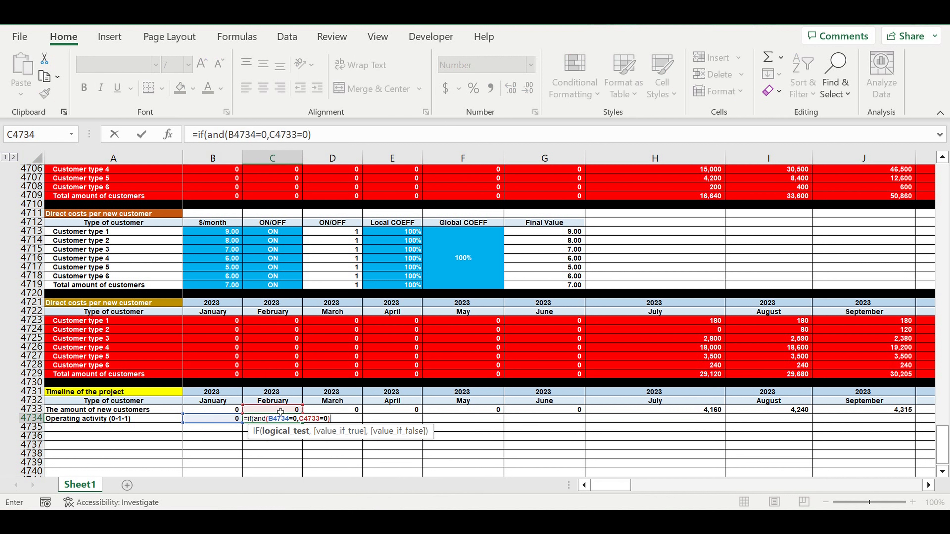
pyautogui.write(',0,')
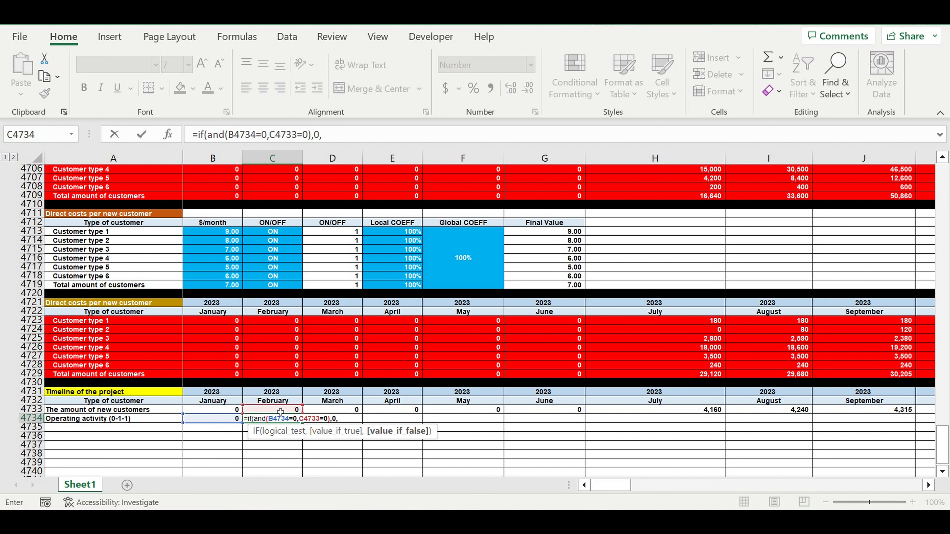
# - Complete the C4734 formula by reusing its condition as the nested false argument IF(AND(B4734=0,C4733>0),1,1)
pyautogui.moveTo(333, 134); pyautogui.dragTo(206, 143)
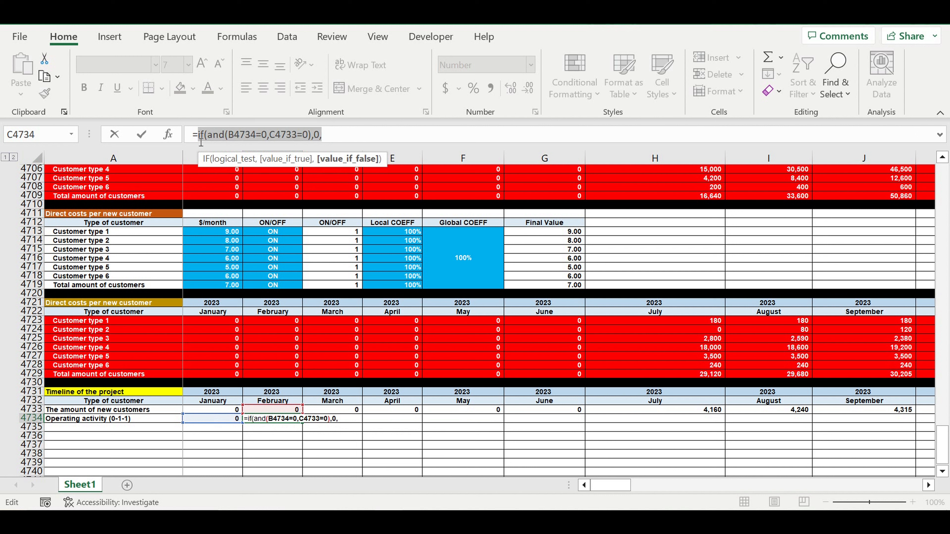
pyautogui.hotkey('ctrl', 'c')
pyautogui.click(356, 136)
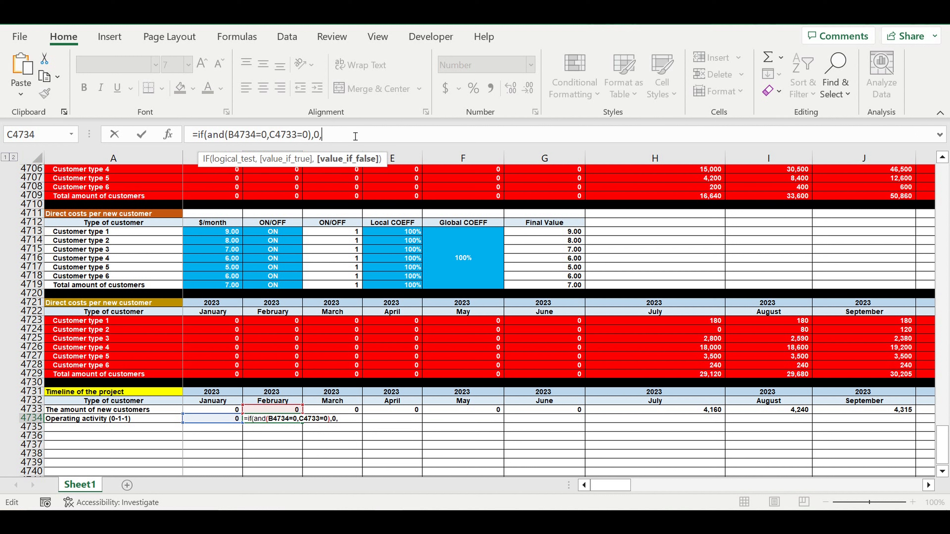
pyautogui.hotkey('ctrl', 'v')
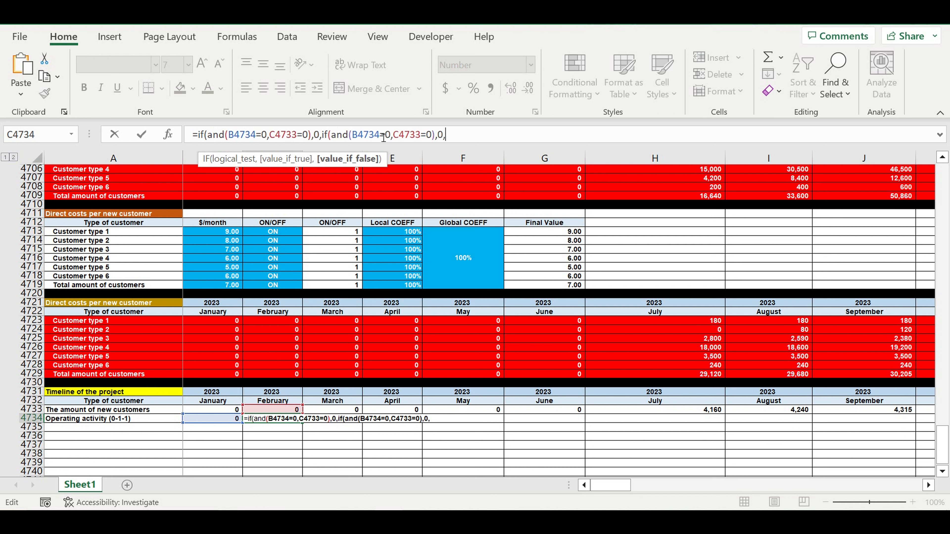
pyautogui.moveTo(427, 136); pyautogui.dragTo(421, 136)
pyautogui.write('>')
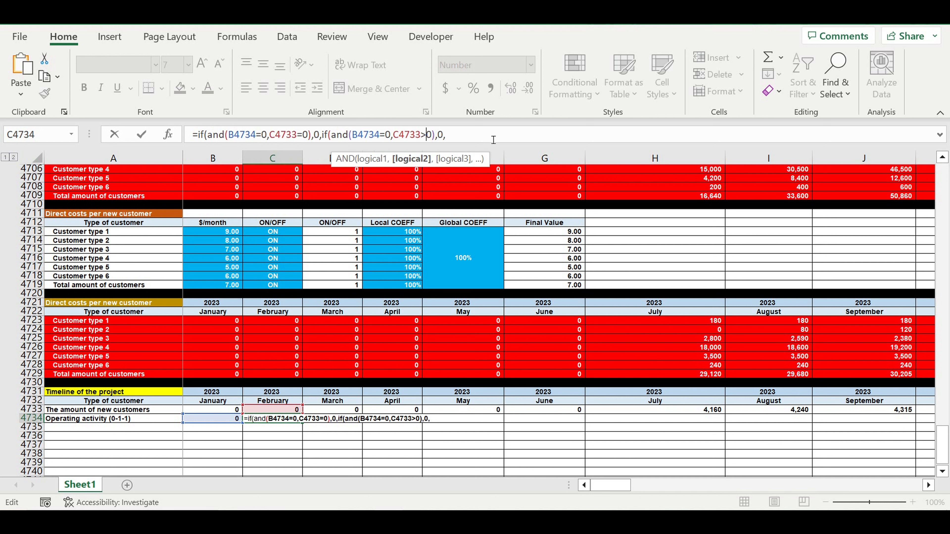
pyautogui.click(448, 140)
pyautogui.press('BackSpace')
pyautogui.press('BackSpace')
pyautogui.write('1,')
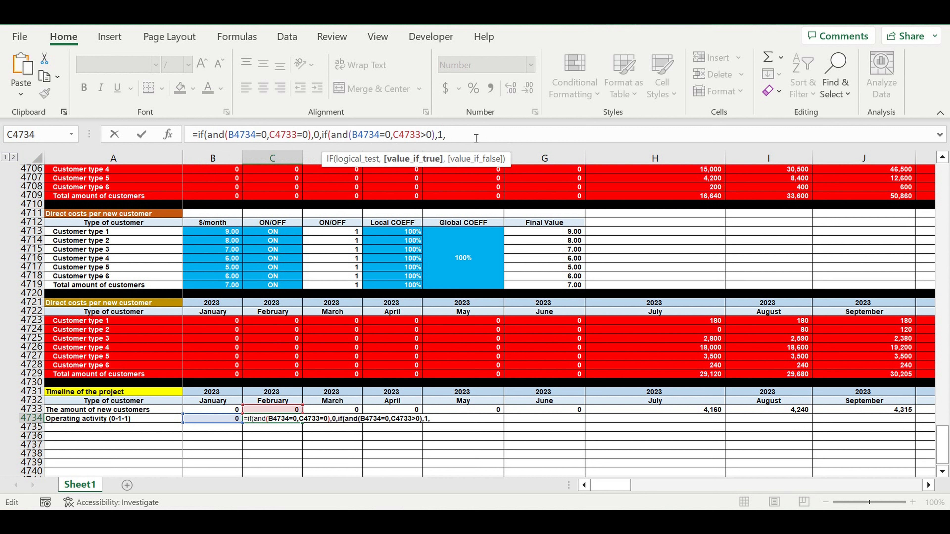
pyautogui.write('1')
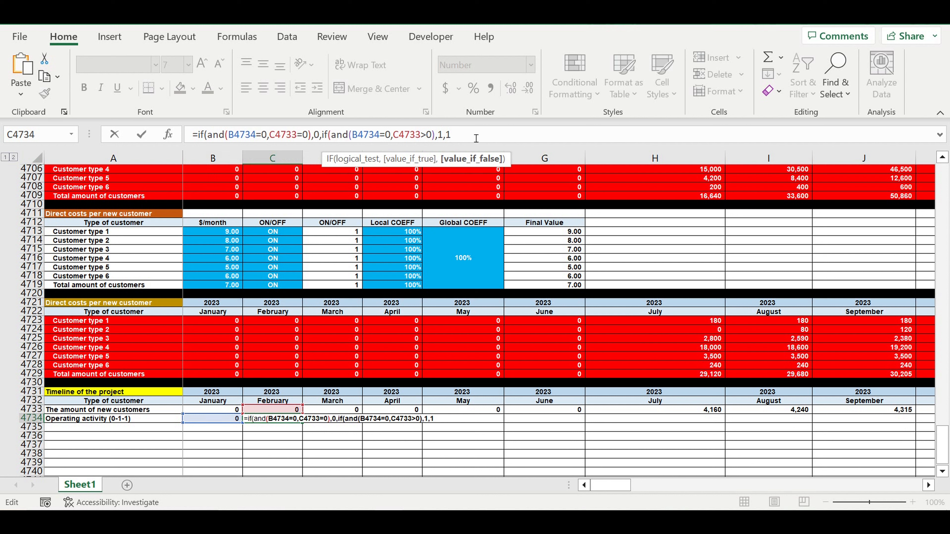
pyautogui.write('))')
pyautogui.press('Return')
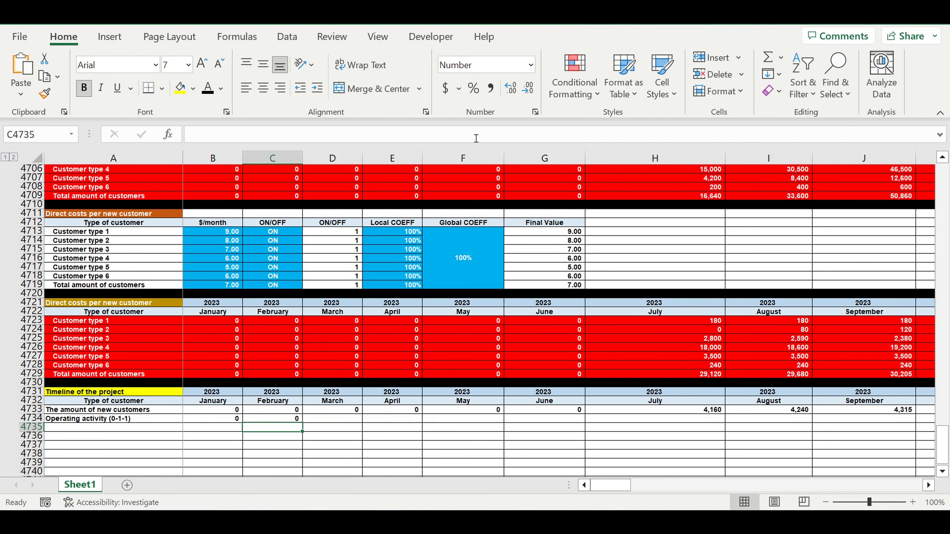
# - Fill the C4734 formula across the operating activity row through December 2032 in column DQ, and inspect the July 2023 flag in H4734
pyautogui.click(287, 419)
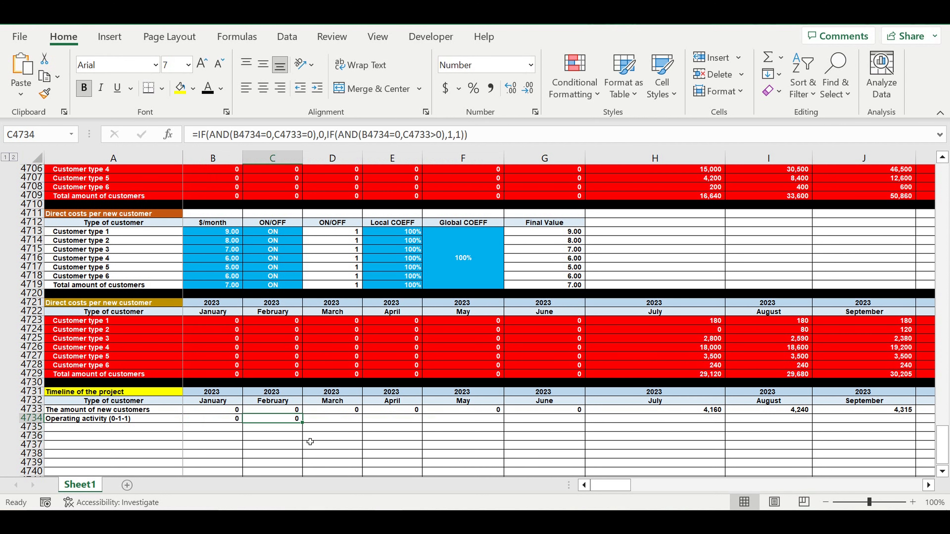
pyautogui.moveTo(307, 426); pyautogui.dragTo(847, 420)
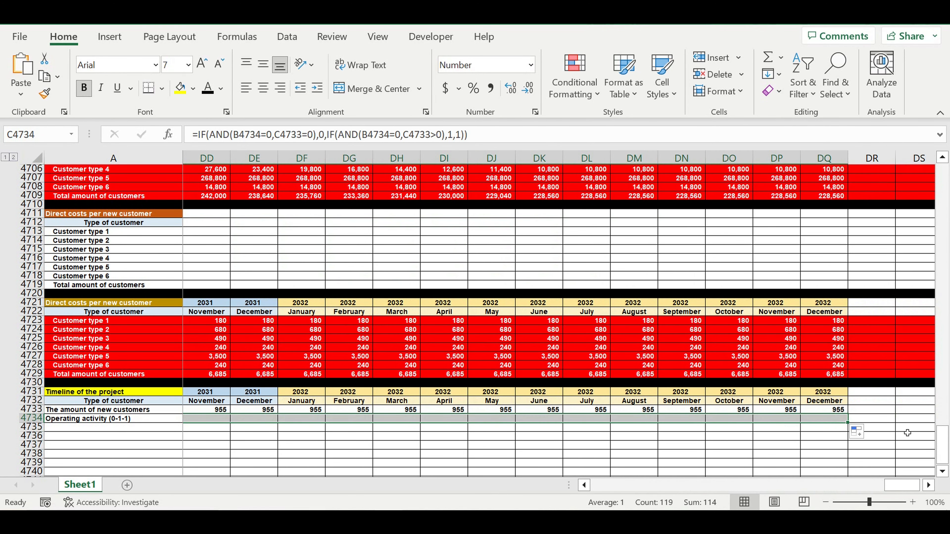
pyautogui.click(893, 428)
pyautogui.moveTo(906, 487); pyautogui.dragTo(613, 486)
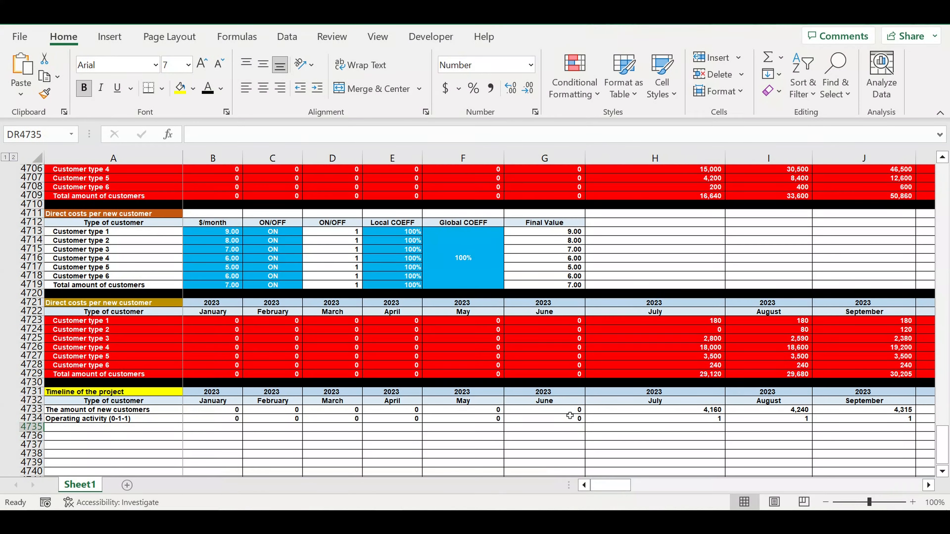
pyautogui.click(673, 446)
pyautogui.click(700, 422)
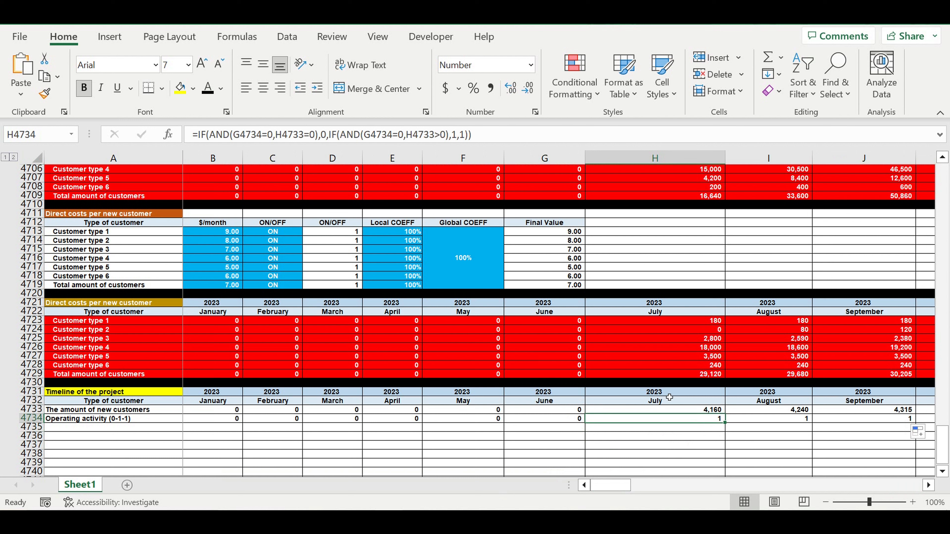
pyautogui.click(677, 397)
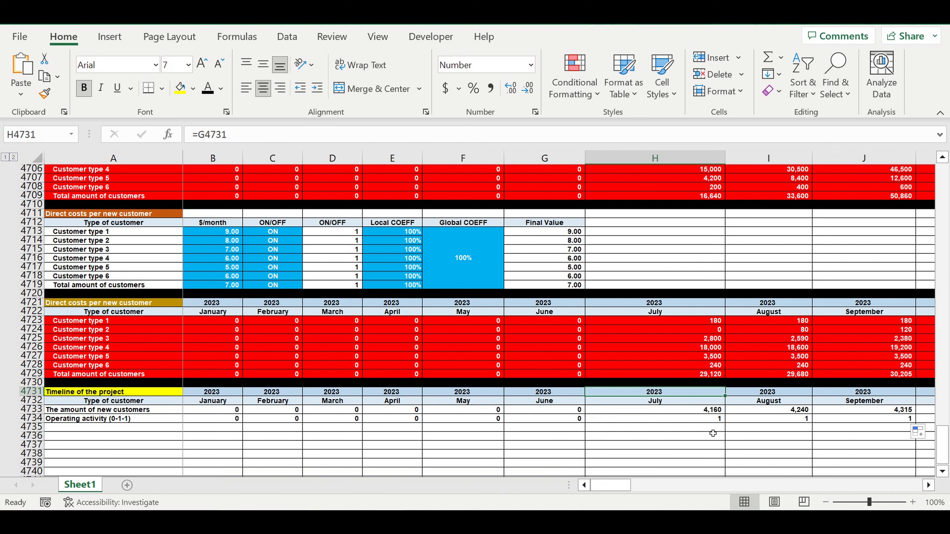
pyautogui.click(696, 419)
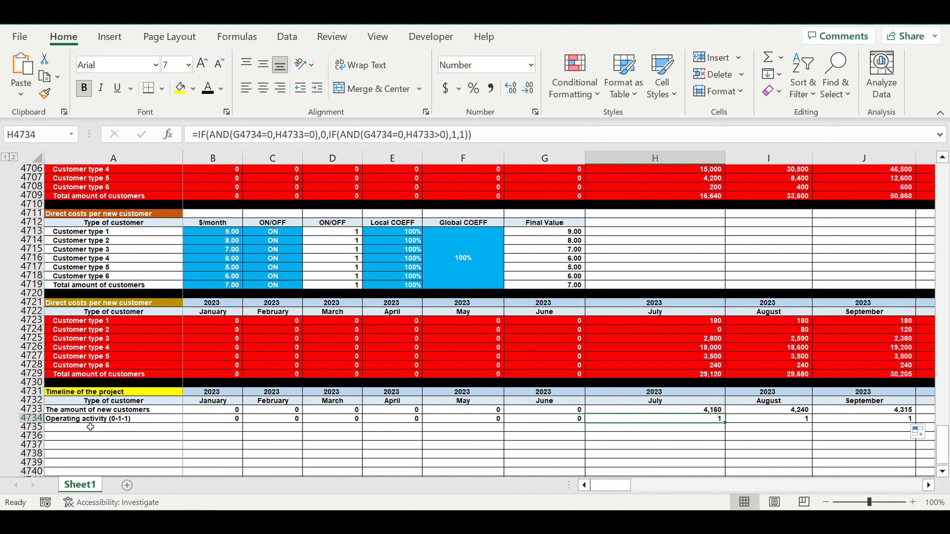
# - Copy the operating activity label from A4734 down to A4735 and change it to Operating activity (0-1-0)
pyautogui.click(97, 418)
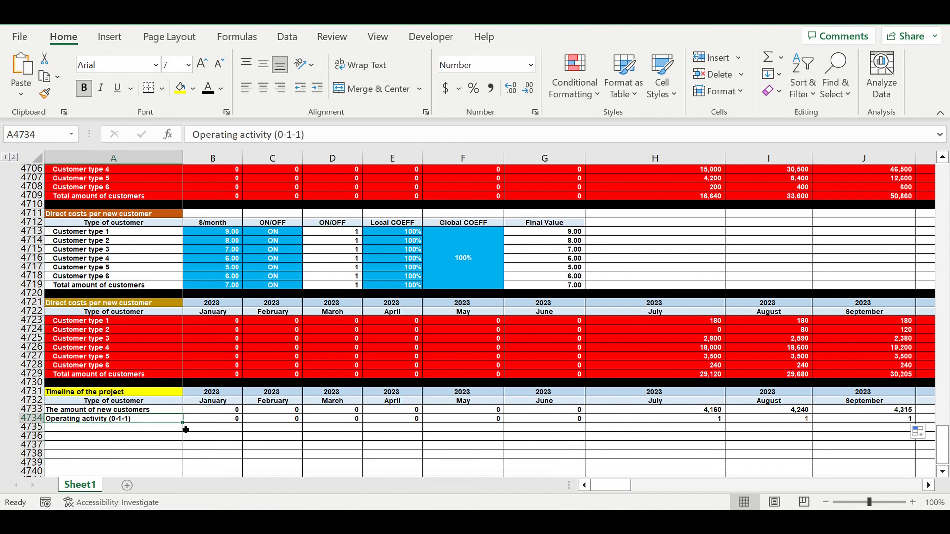
pyautogui.moveTo(188, 425); pyautogui.dragTo(161, 430)
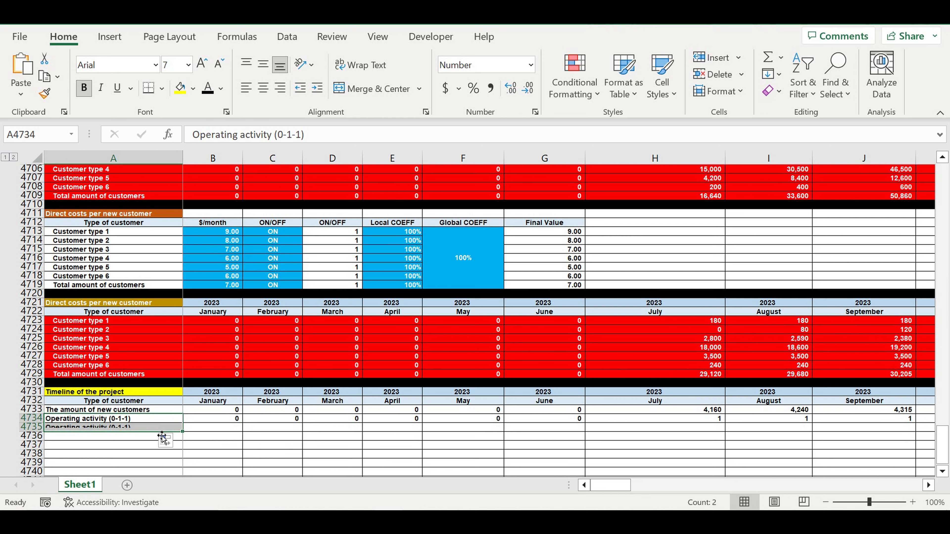
pyautogui.click(151, 430)
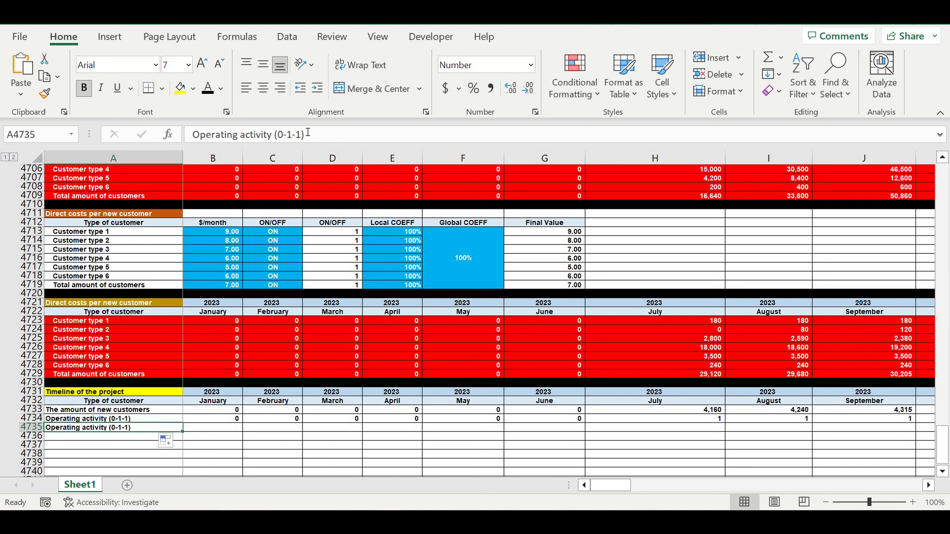
pyautogui.moveTo(300, 136); pyautogui.dragTo(295, 137)
pyautogui.write('0')
pyautogui.press('Return')
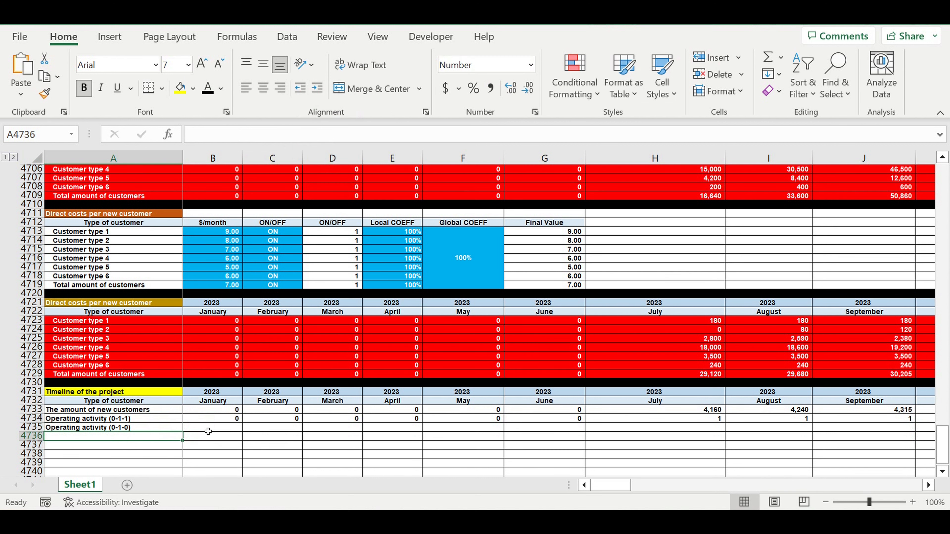
# - Enter the January 2023 flag for the Operating activity (0-1-0) row in B4735 with the formula =IF(B4734=1,1,0)
pyautogui.click(210, 428)
pyautogui.write('=')
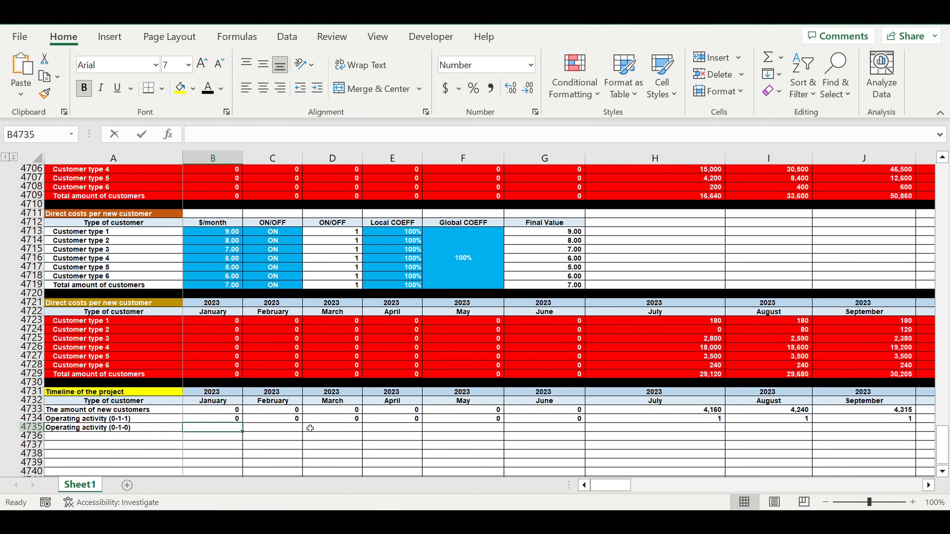
pyautogui.write('if')
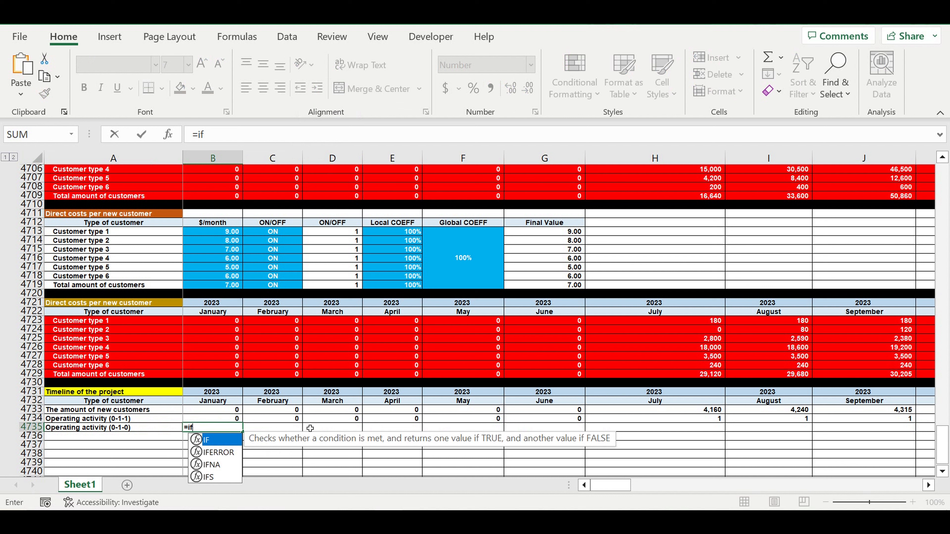
pyautogui.write('(')
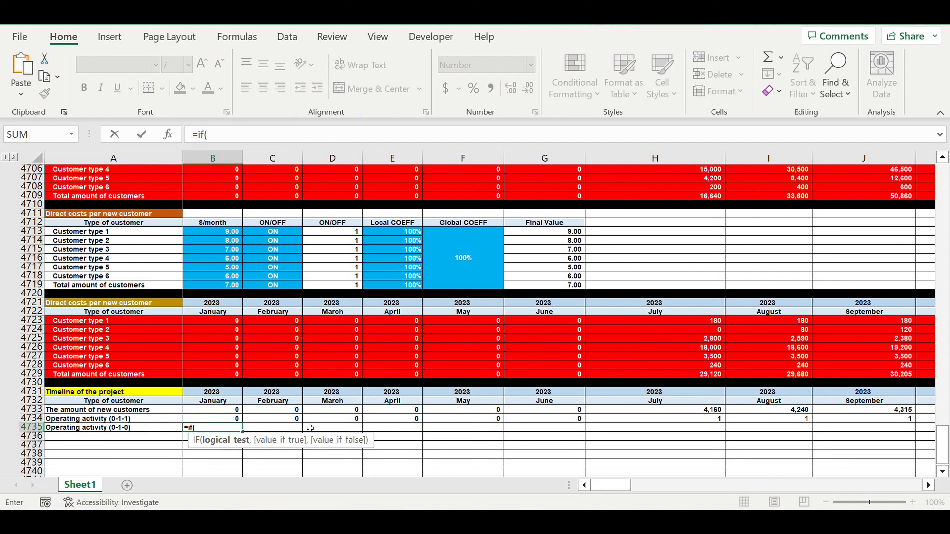
pyautogui.click(221, 422)
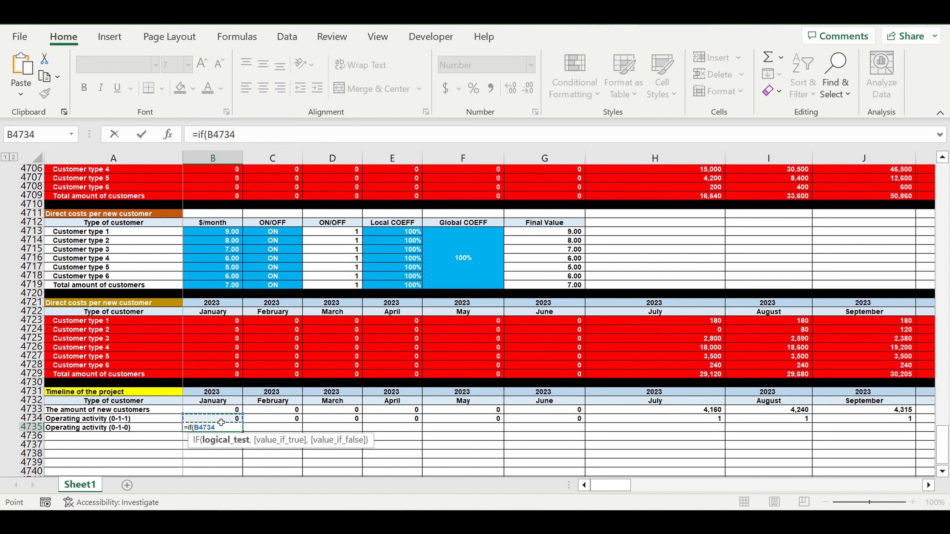
pyautogui.write('=1,')
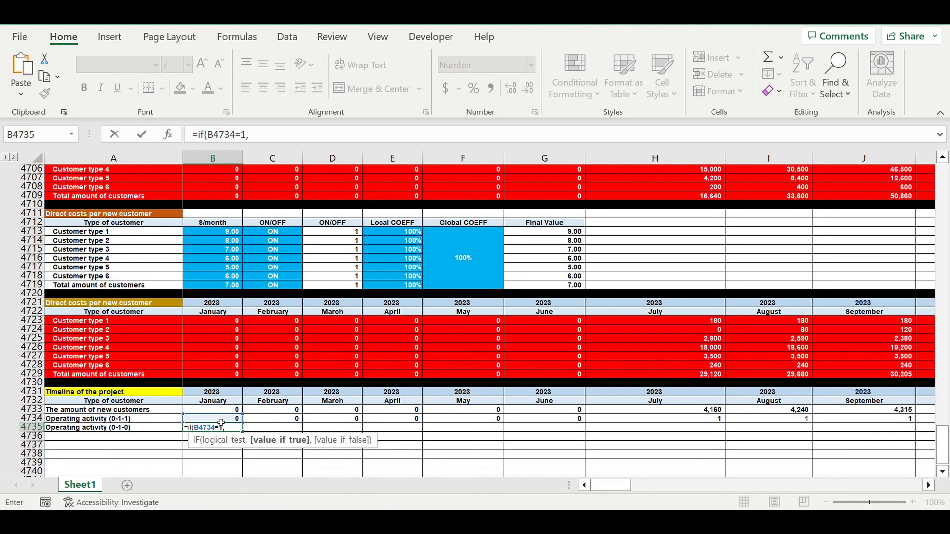
pyautogui.write('1,0')
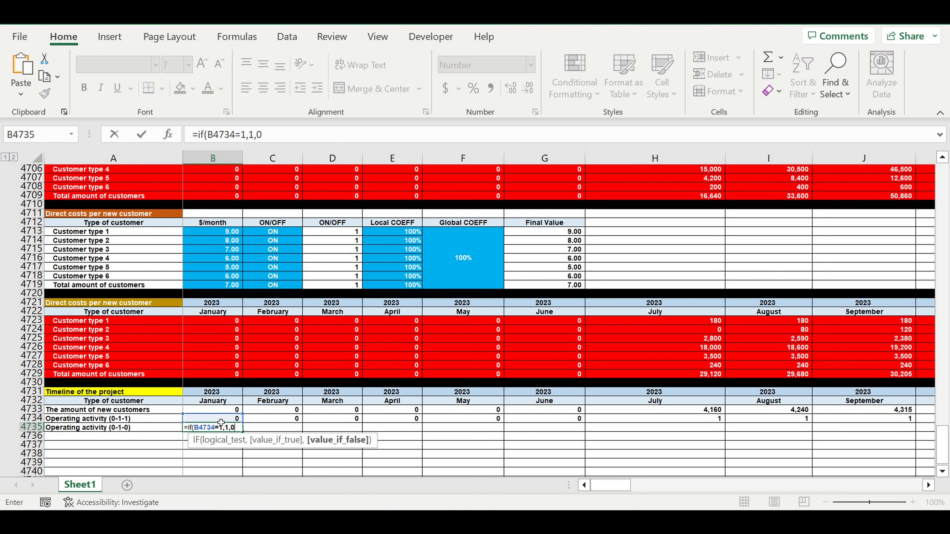
pyautogui.write(')')
pyautogui.press('Return')
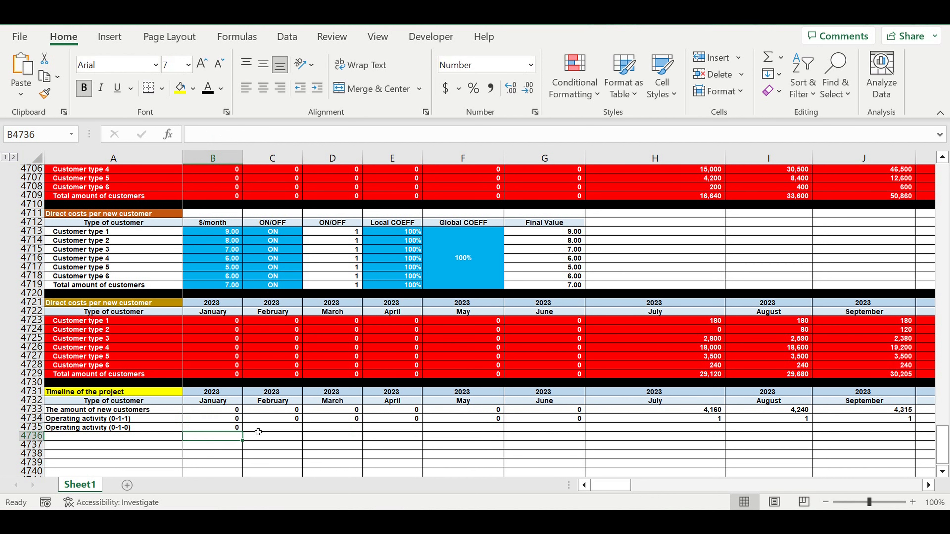
# - Enter the February 2023 start flag in C4735 with the formula =IF(AND(B4734=0,C4734=1),1,0)
pyautogui.click(272, 427)
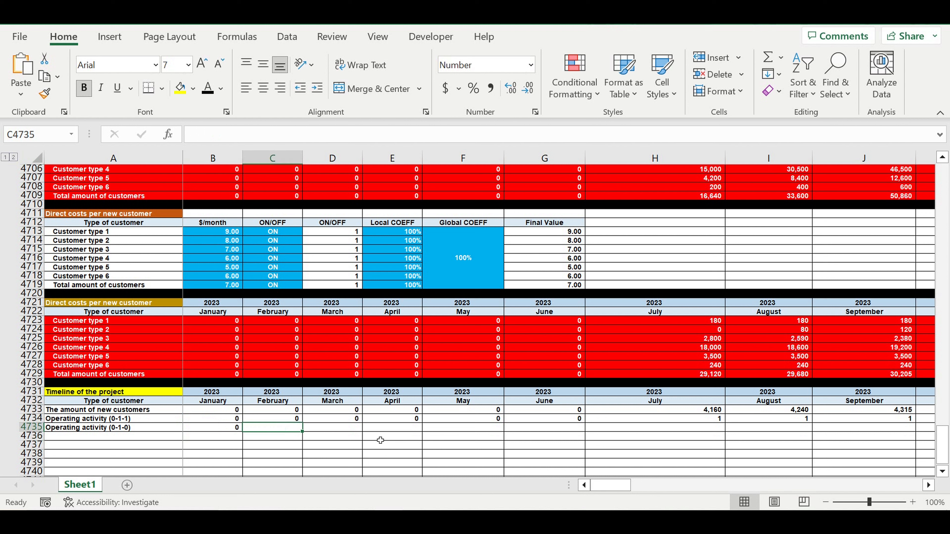
pyautogui.write('=if')
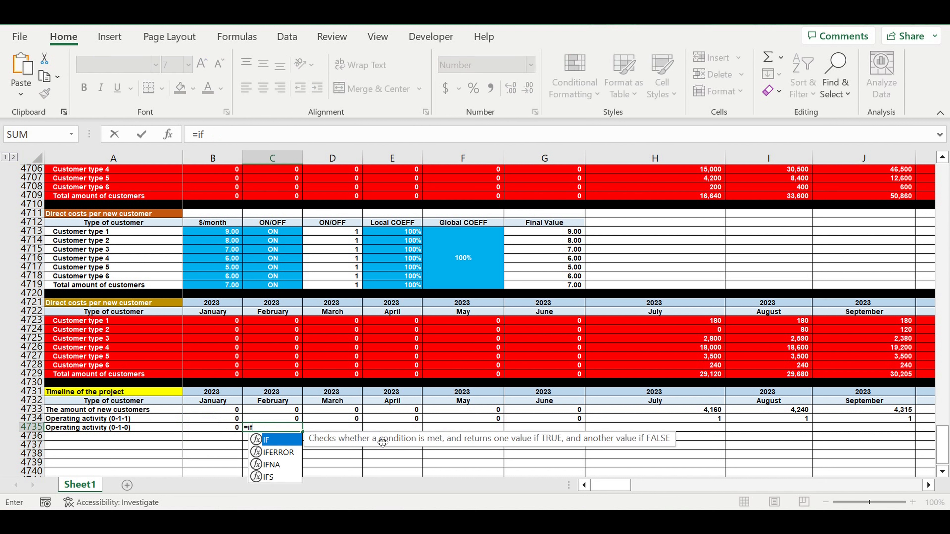
pyautogui.write('(and(')
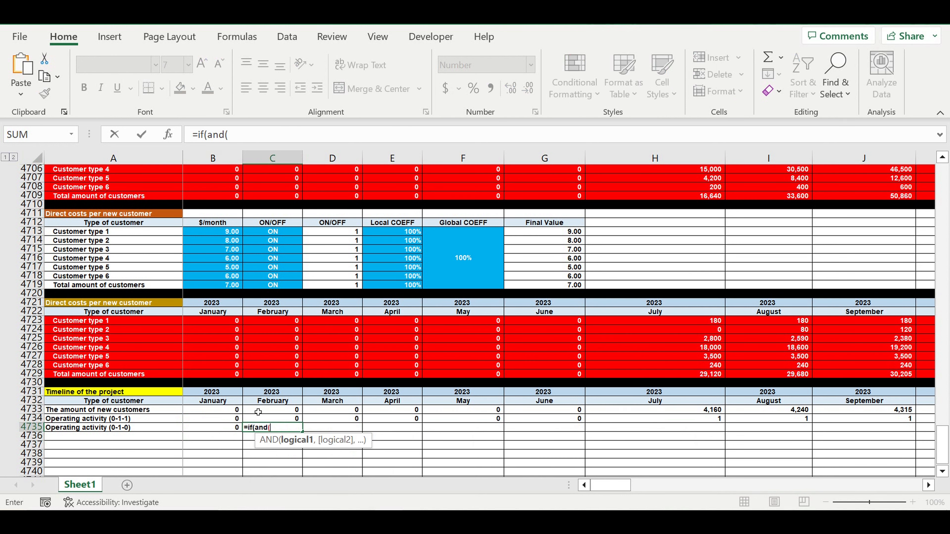
pyautogui.click(220, 422)
pyautogui.write('=0')
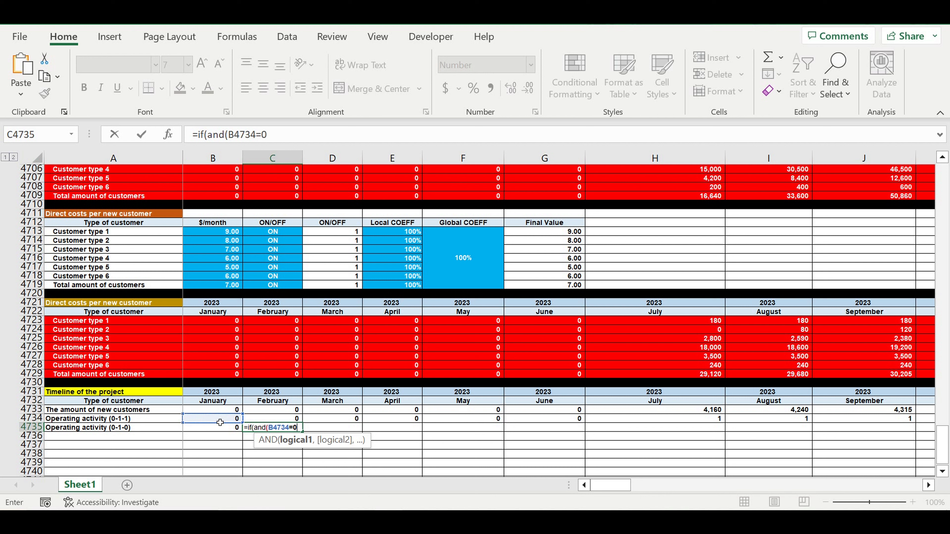
pyautogui.write(',')
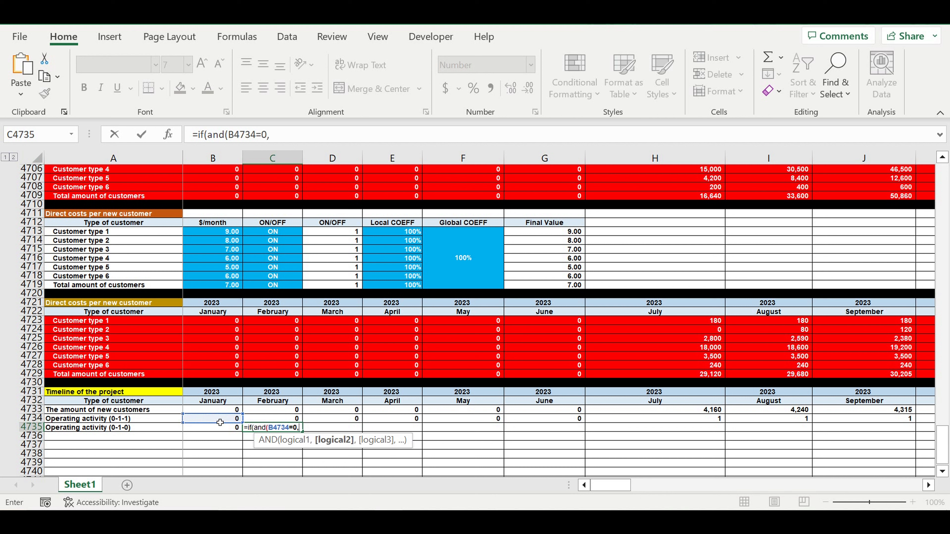
pyautogui.click(267, 420)
pyautogui.write('=1')
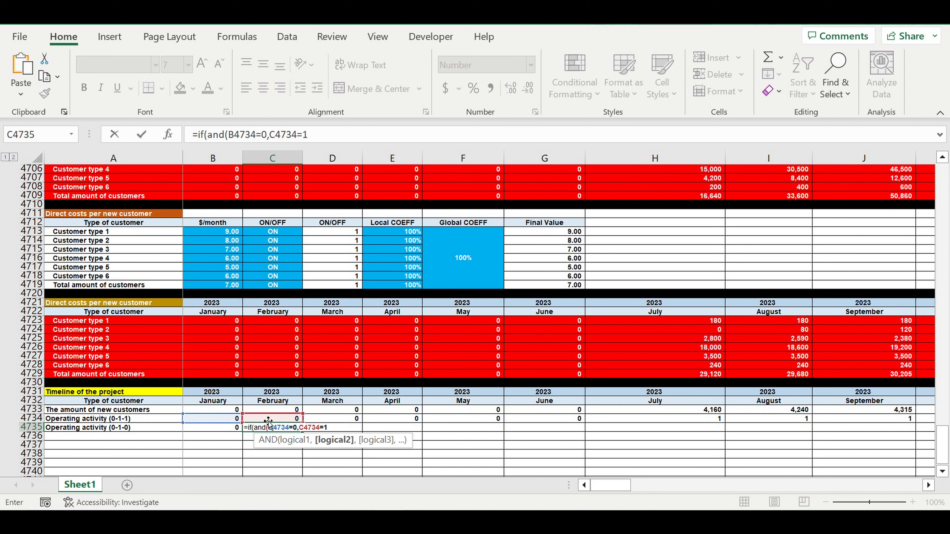
pyautogui.write('),')
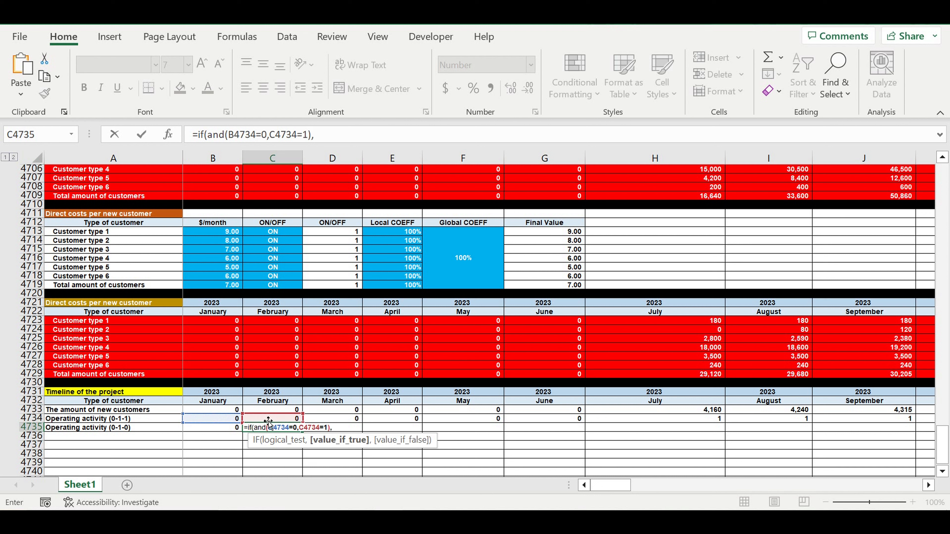
pyautogui.write('1,0)')
pyautogui.press('Return')
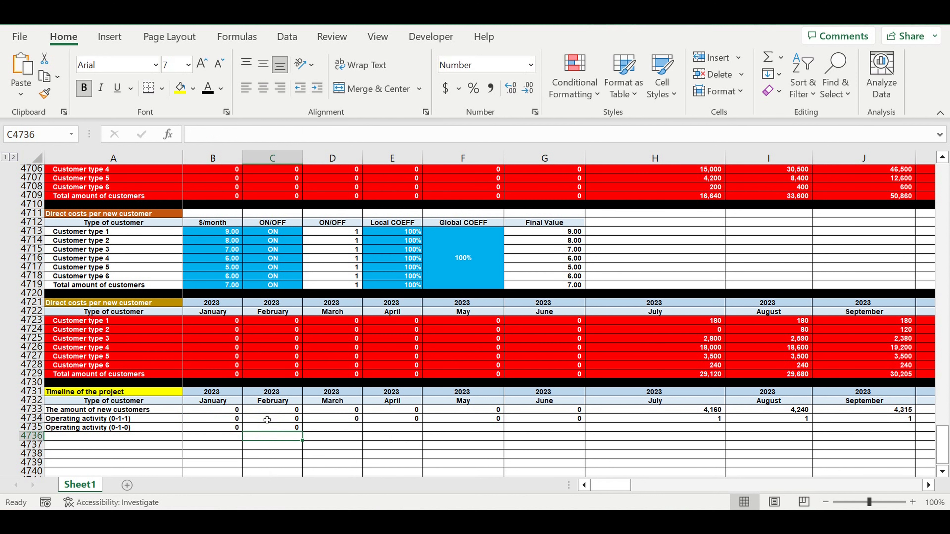
# - Fill the C4735 formula across its row through December 2032 in column DQ, and inspect the July 2023 flag in H4735
pyautogui.click(292, 429)
pyautogui.moveTo(302, 433); pyautogui.dragTo(302, 433)
pyautogui.moveTo(543, 401); pyautogui.dragTo(798, 335)
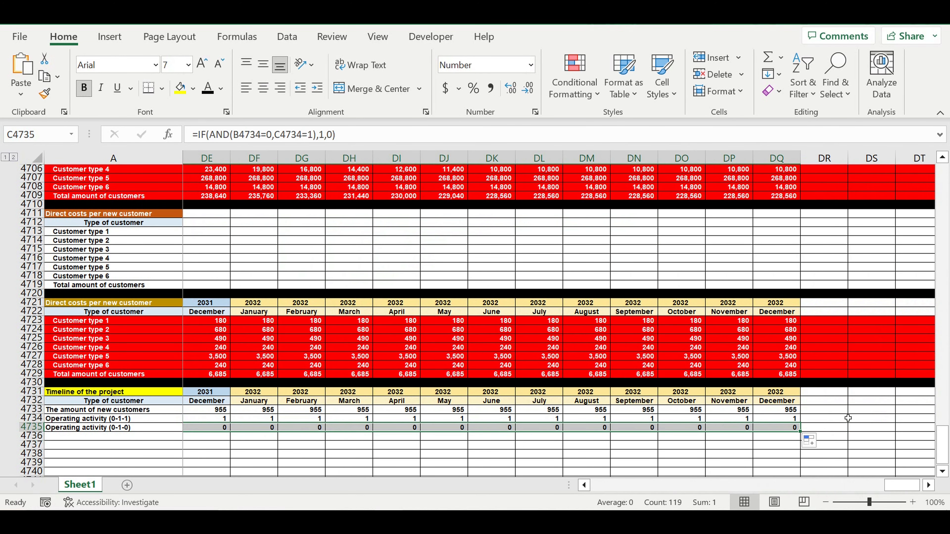
pyautogui.click(844, 411)
pyautogui.moveTo(907, 485); pyautogui.dragTo(602, 502)
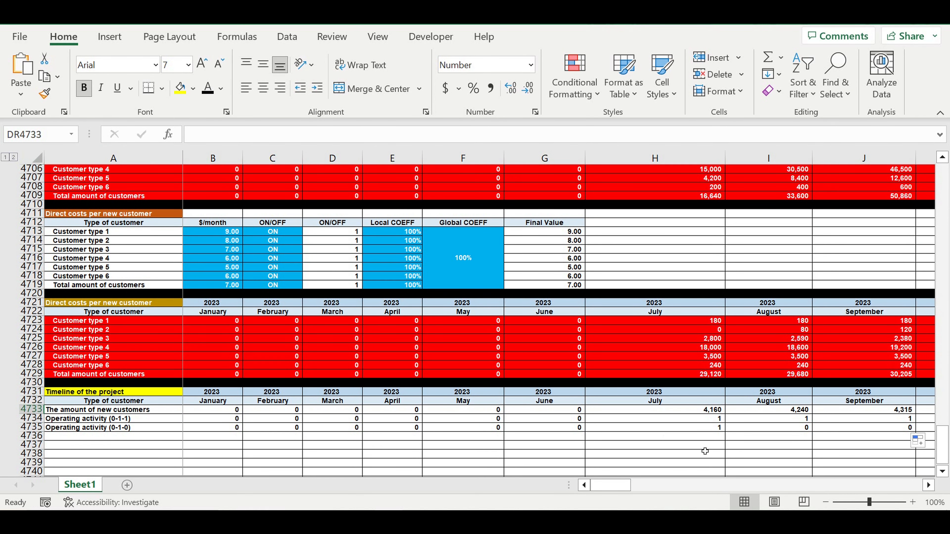
pyautogui.click(694, 432)
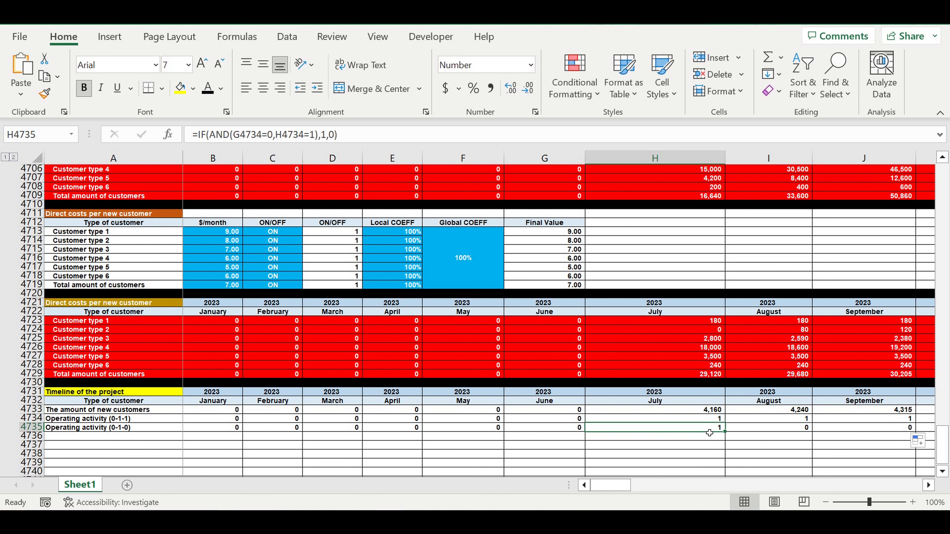
pyautogui.click(681, 403)
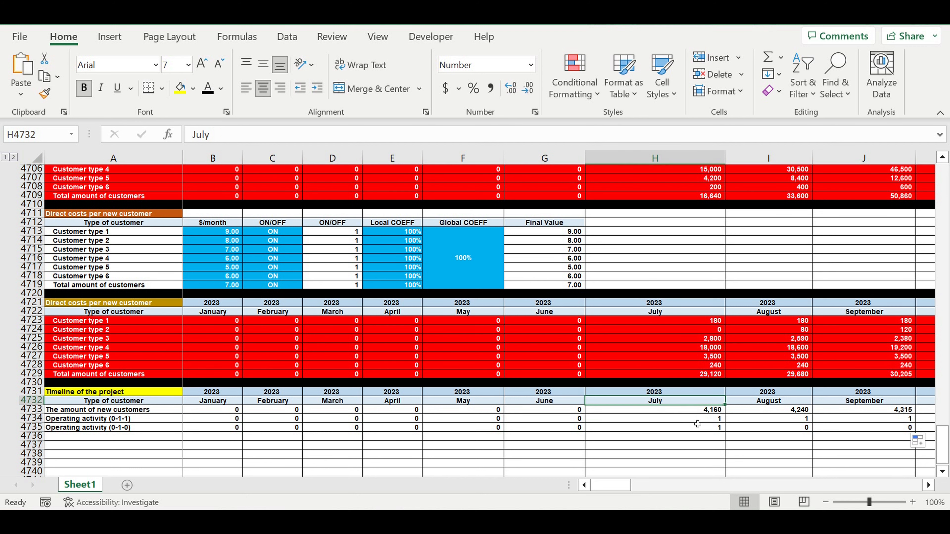
# - In the New Customers input table, set Customer type 1 to 3 in May 2023 and 8 in June 2023
pyautogui.scroll(16, 698, 424)
pyautogui.moveTo(942, 392); pyautogui.dragTo(872, 100)
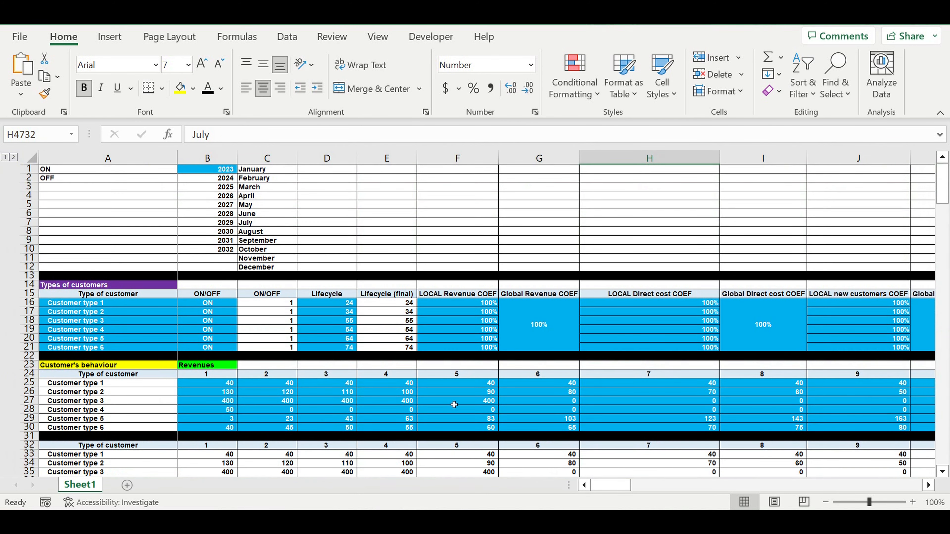
pyautogui.scroll(-9, 548, 393)
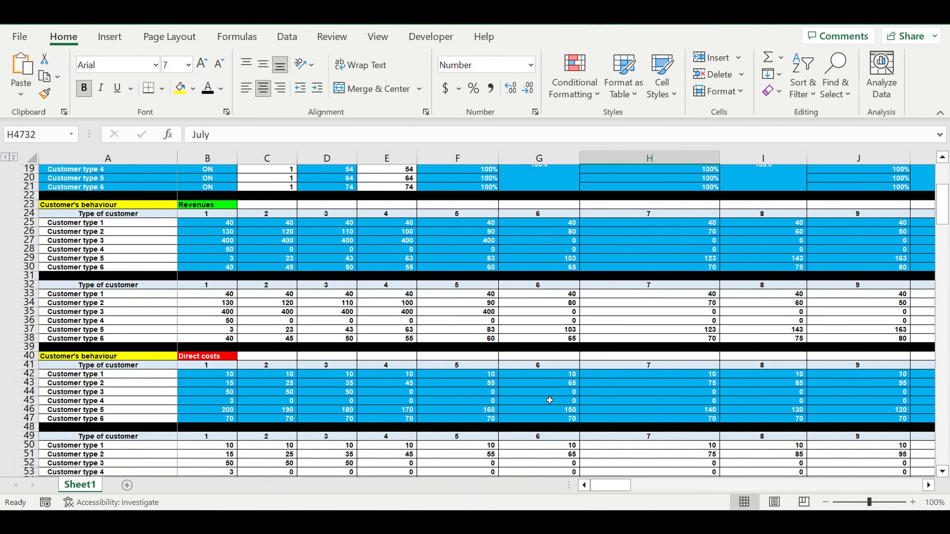
pyautogui.scroll(-1, 550, 400)
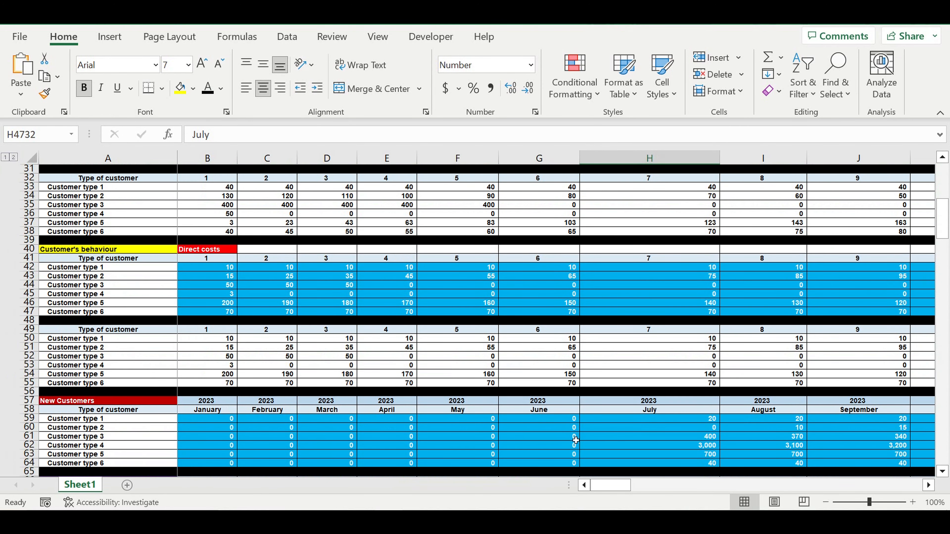
pyautogui.click(490, 446)
pyautogui.click(481, 421)
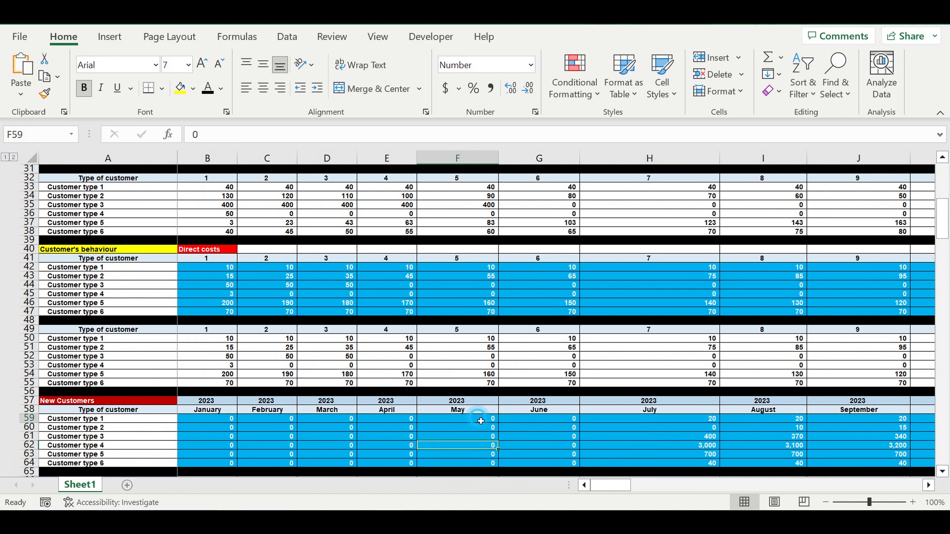
pyautogui.write('3')
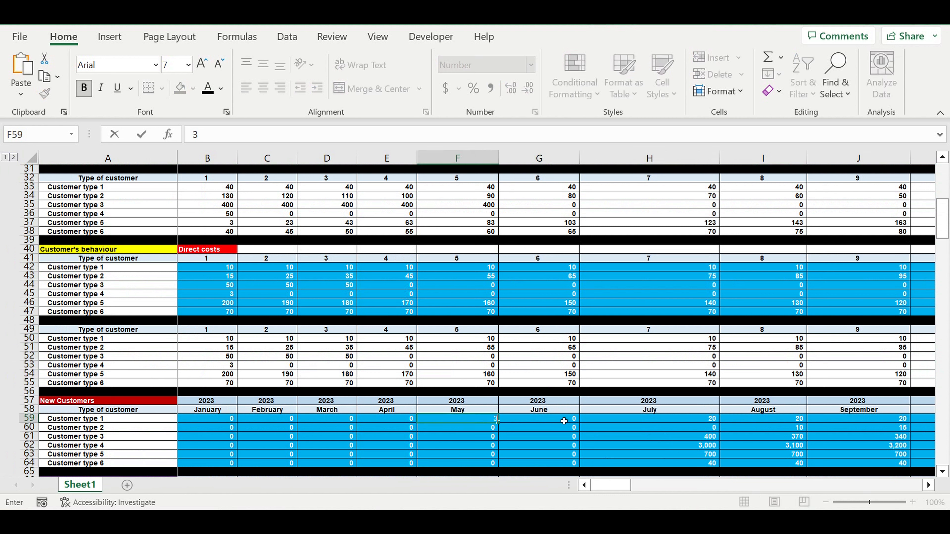
pyautogui.click(565, 422)
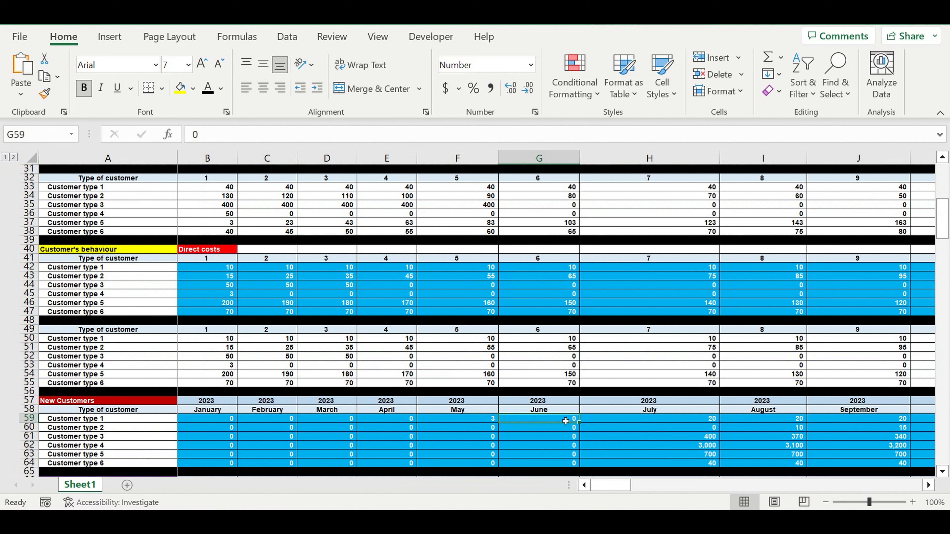
pyautogui.write('8')
pyautogui.click(617, 445)
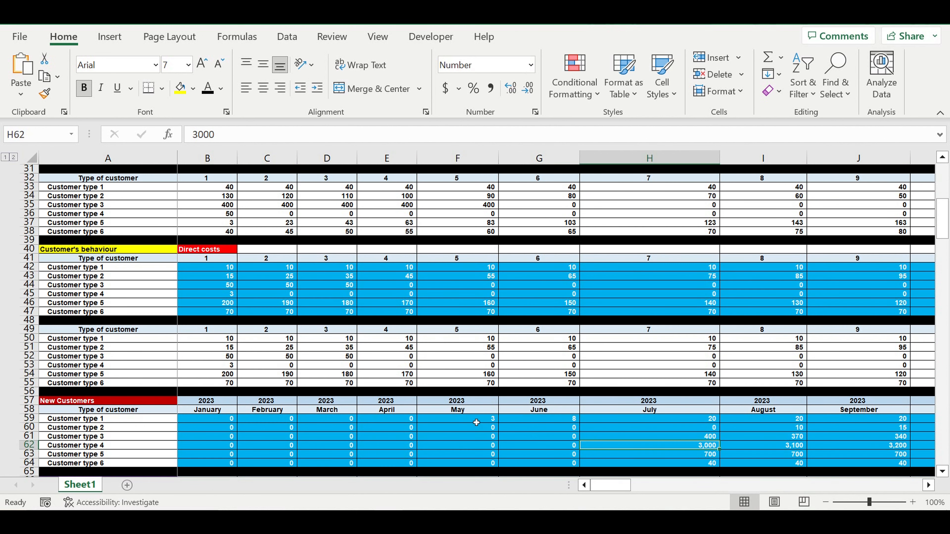
# - Check how the May 2023 operating activity flags in the project timeline block respond to the new customer inputs
pyautogui.moveTo(943, 219); pyautogui.dragTo(943, 446)
pyautogui.scroll(-3, 563, 446)
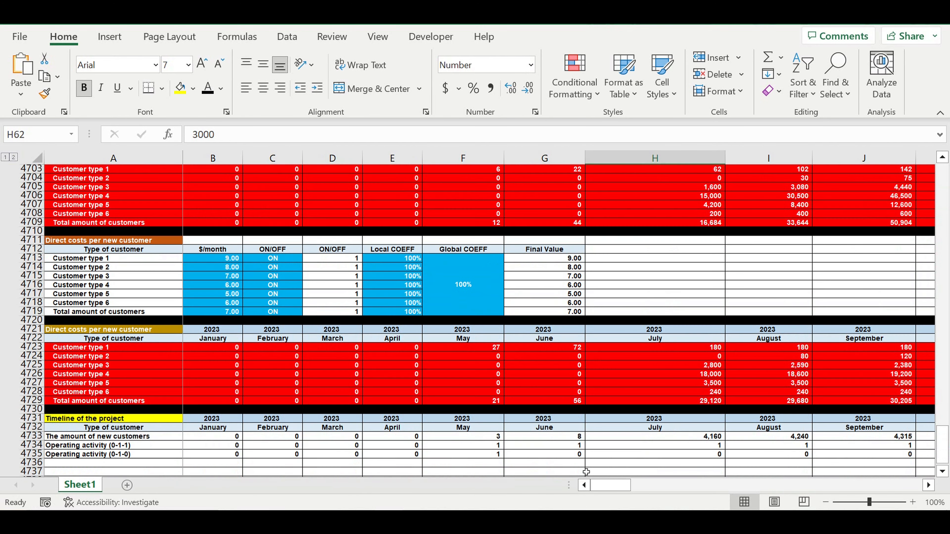
pyautogui.scroll(-1, 563, 446)
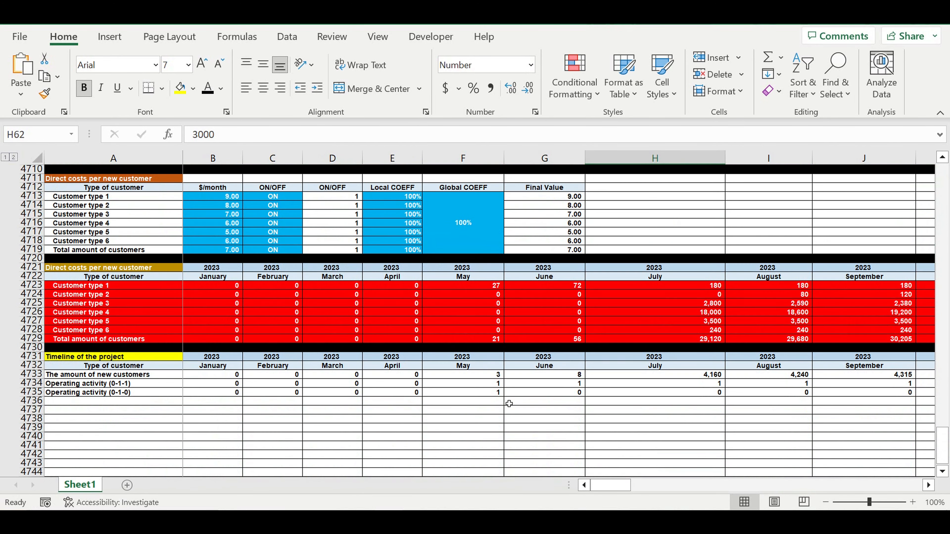
pyautogui.click(485, 386)
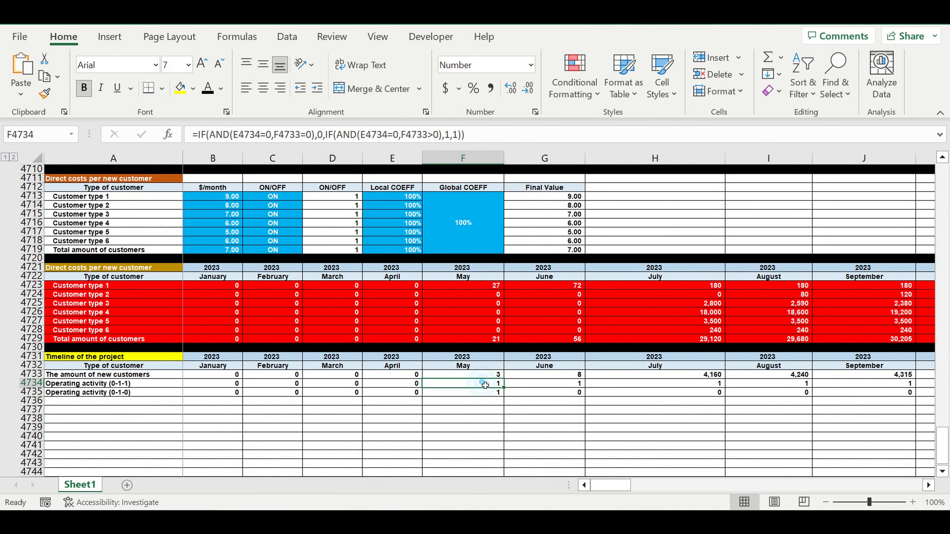
pyautogui.click(486, 368)
pyautogui.click(488, 384)
# - Copy the Operating activity (0-1-1) label from A4734 into A4736
pyautogui.click(105, 386)
pyautogui.hotkey('ctrl', 'c')
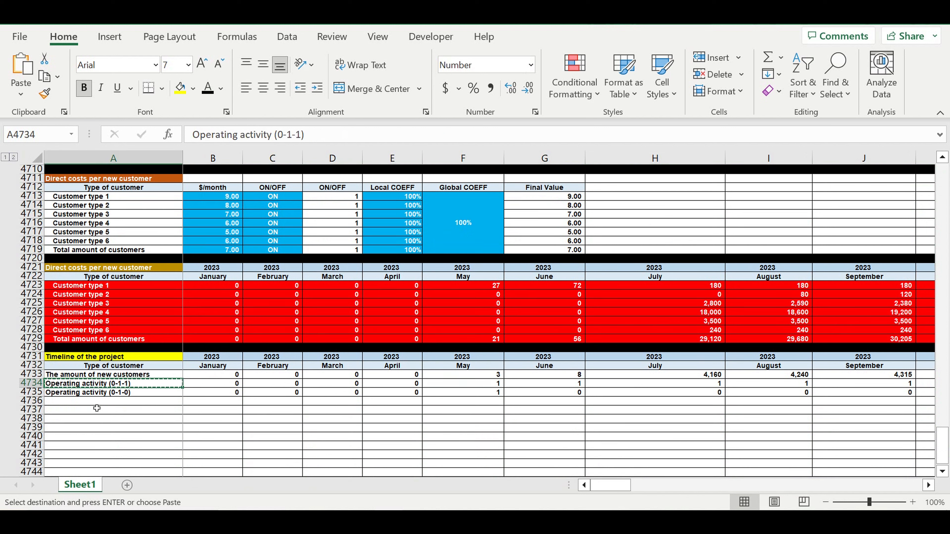
pyautogui.click(93, 404)
pyautogui.hotkey('ctrl', 'v')
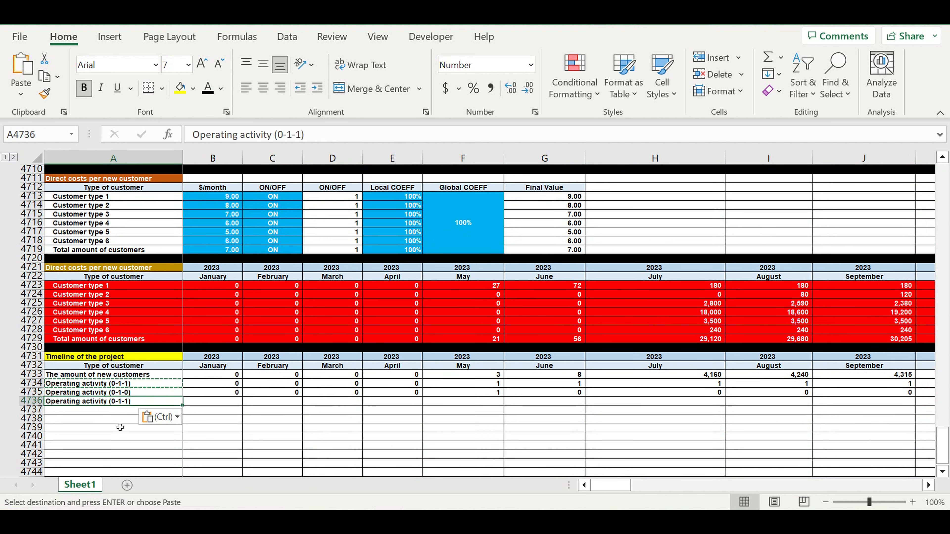
# - Change the copied label in A4736 to Operating activity (0-1-2)
pyautogui.hotkey('ctrl', 'z')
pyautogui.hotkey('ctrl', 'v')
pyautogui.click(298, 134)
pyautogui.press('BackSpace')
pyautogui.write('2')
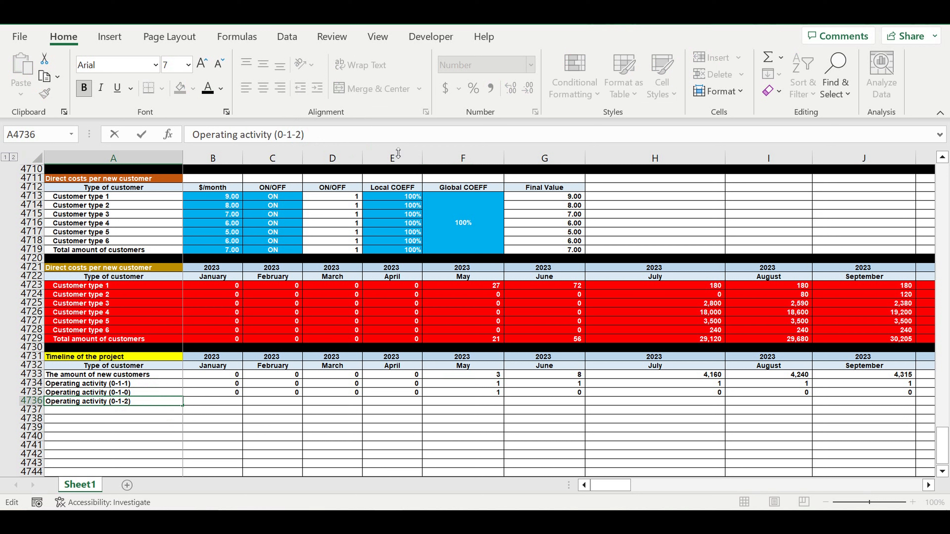
pyautogui.press('Return')
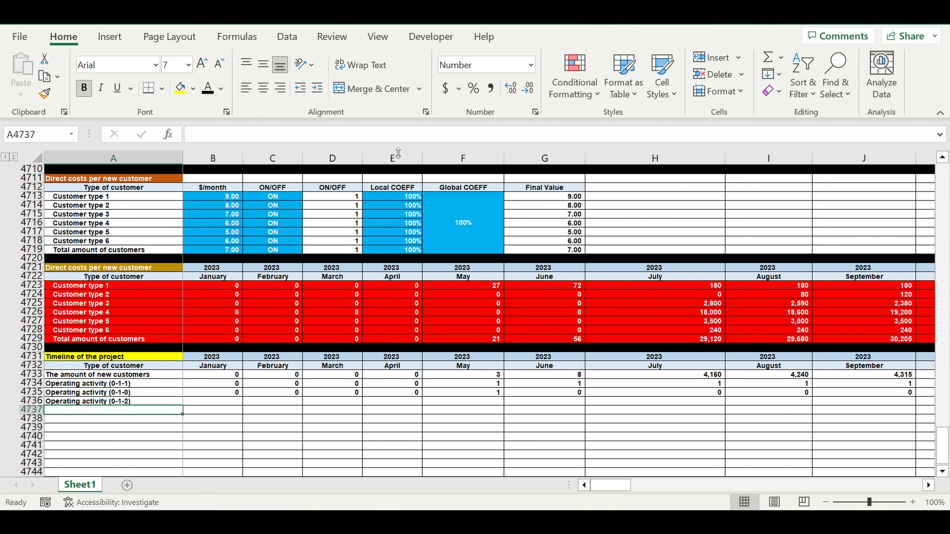
pyautogui.click(278, 449)
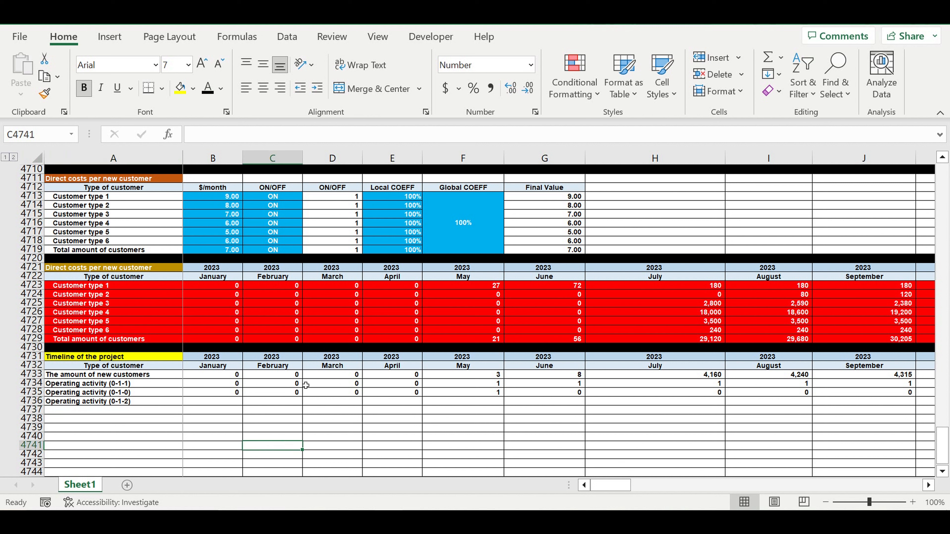
# - Link B4736 to the January 2023 operating activity (0-1-1) flag with the formula =B4734
pyautogui.click(218, 402)
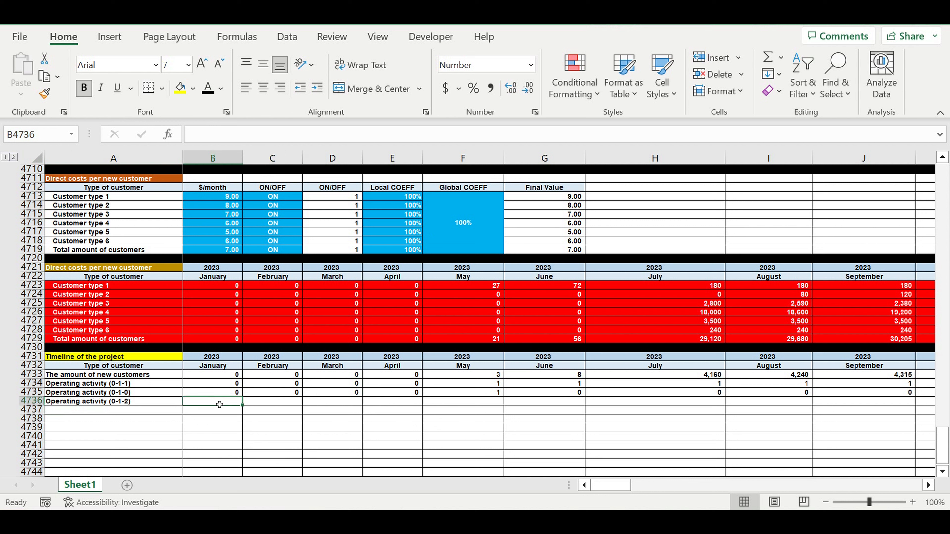
pyautogui.write('=')
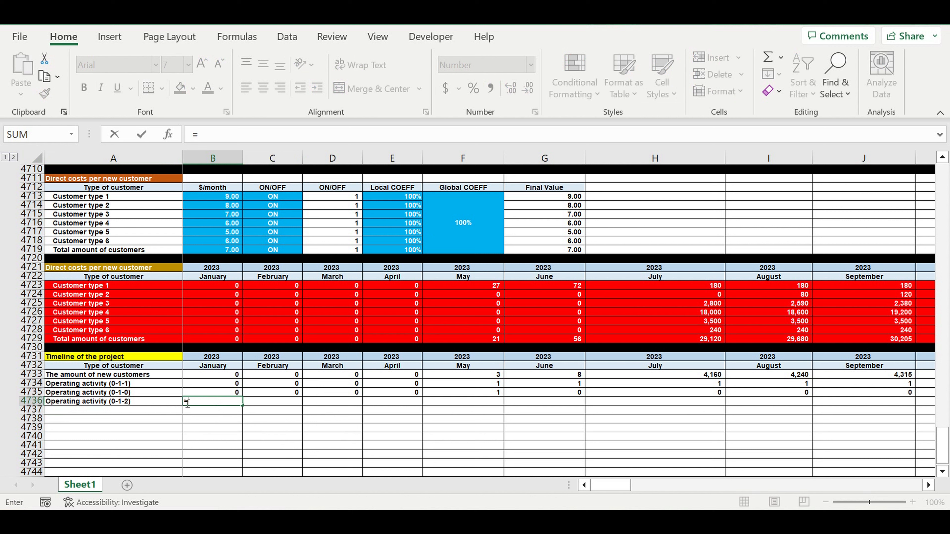
pyautogui.click(183, 385)
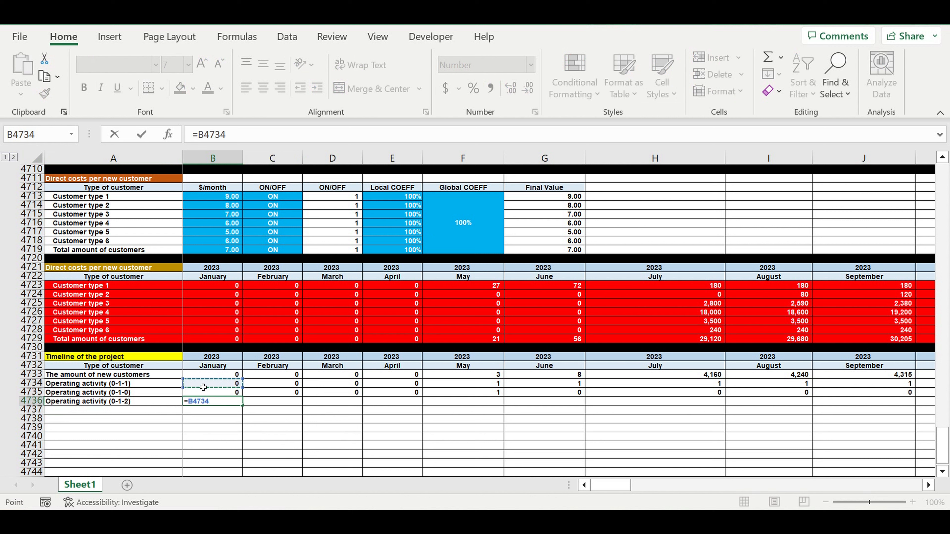
pyautogui.press('Return')
# - Enter the cumulative formula =B4736+C4734 in C4736 for February 2023
pyautogui.click(271, 403)
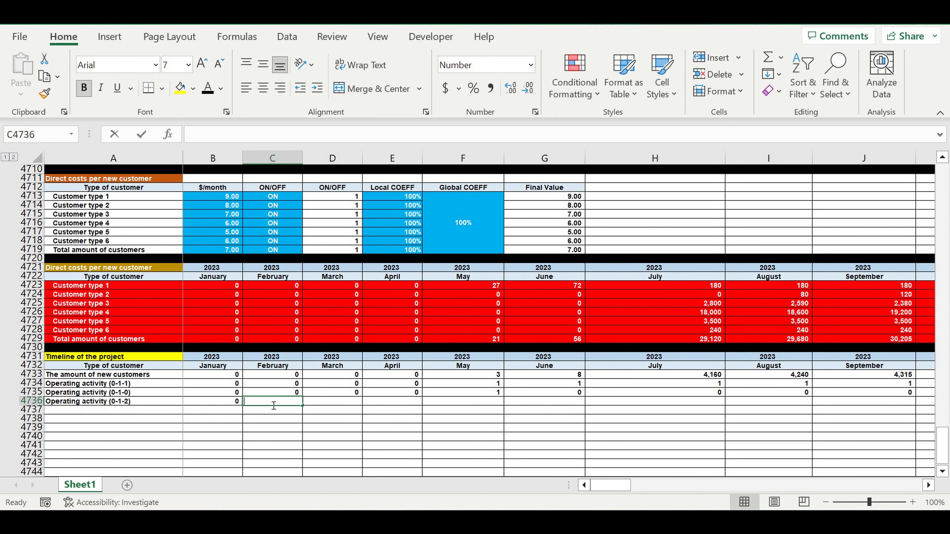
pyautogui.write('=')
pyautogui.click(220, 404)
pyautogui.write('+')
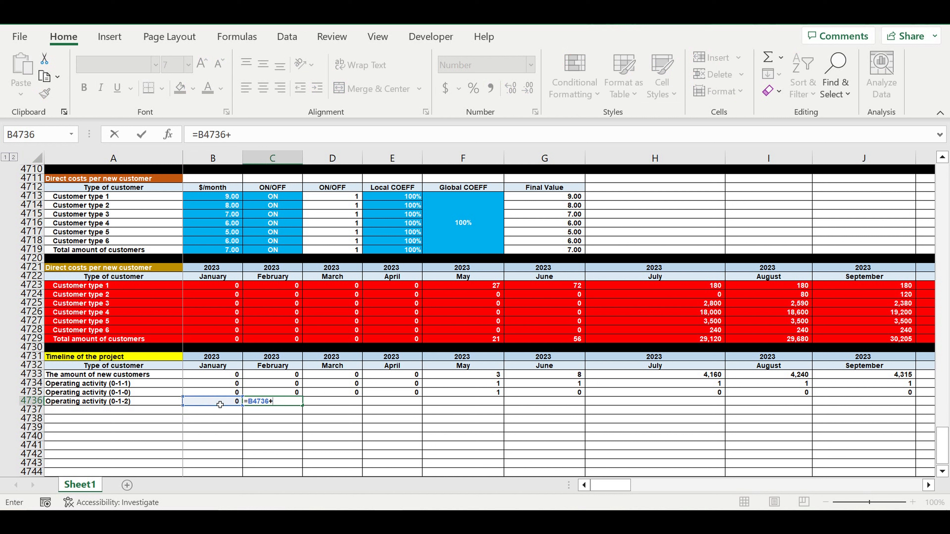
pyautogui.click(278, 387)
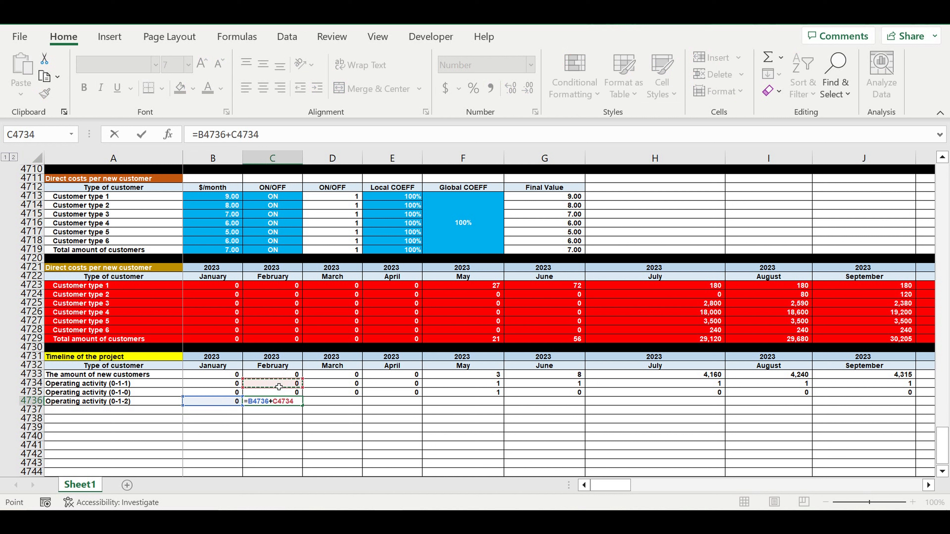
pyautogui.press('Return')
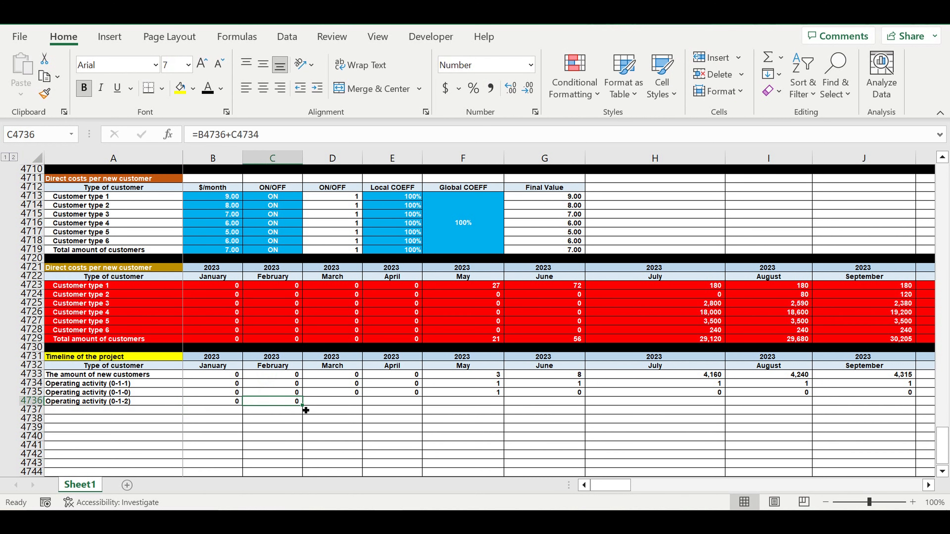
# - Fill the C4736 formula across its row through December 2032 in column DQ, and review the month counter from May 2023 into 2024
pyautogui.moveTo(305, 411); pyautogui.dragTo(833, 355)
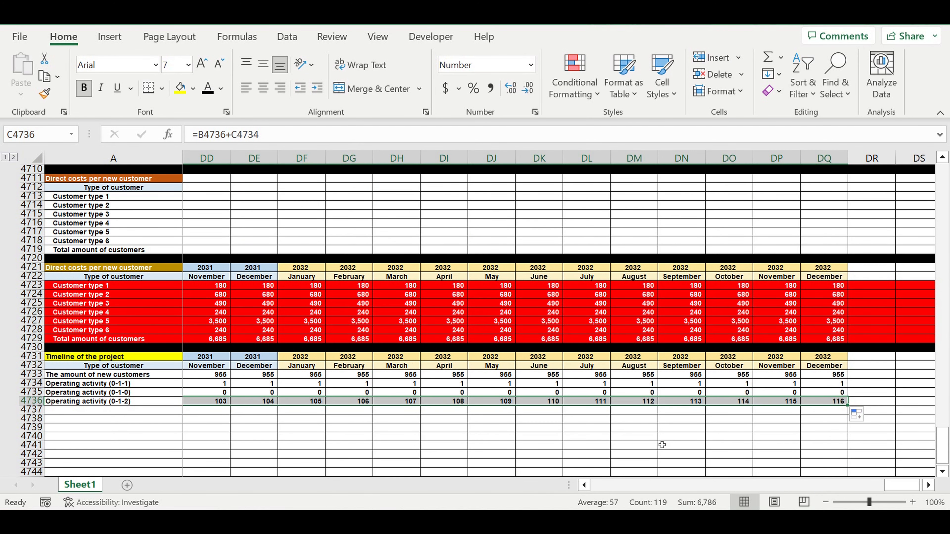
pyautogui.click(655, 440)
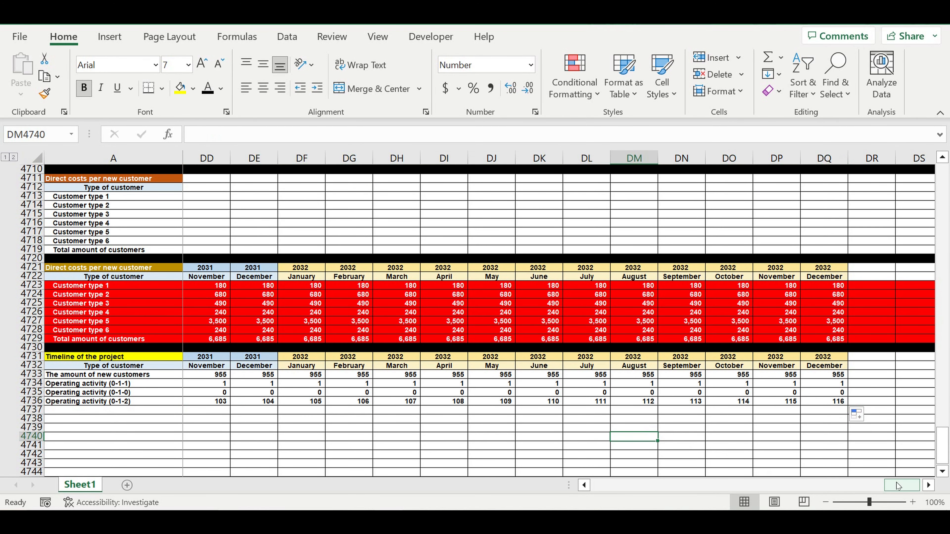
pyautogui.moveTo(897, 490); pyautogui.dragTo(607, 486)
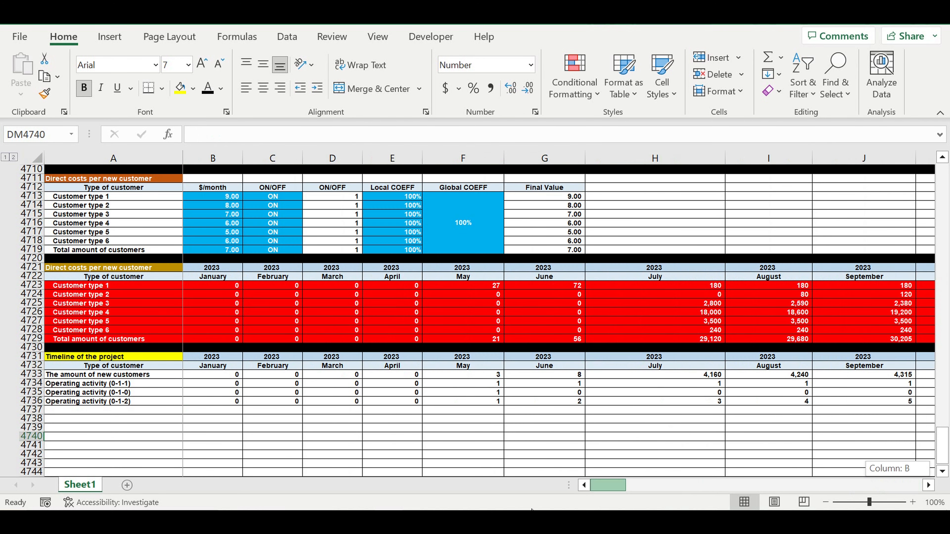
pyautogui.click(710, 430)
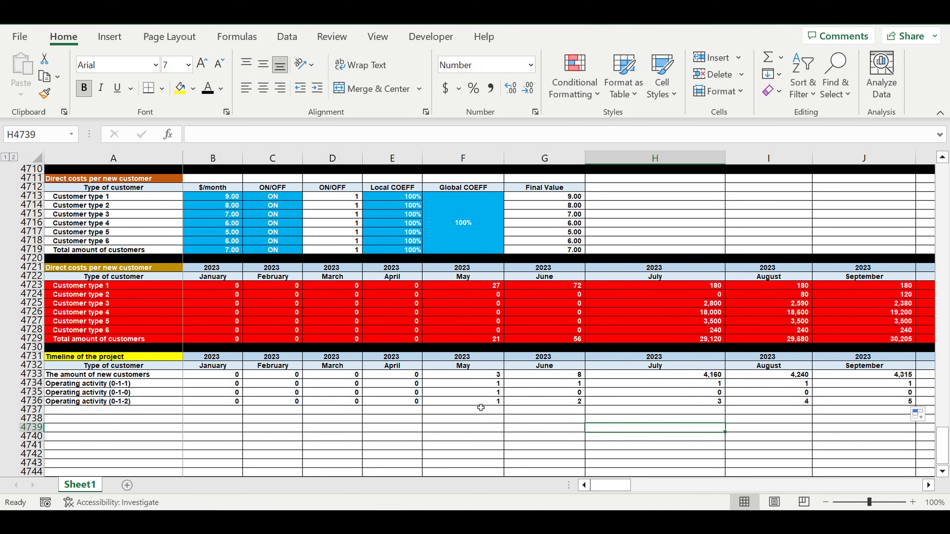
pyautogui.moveTo(481, 404); pyautogui.dragTo(896, 404)
pyautogui.click(779, 440)
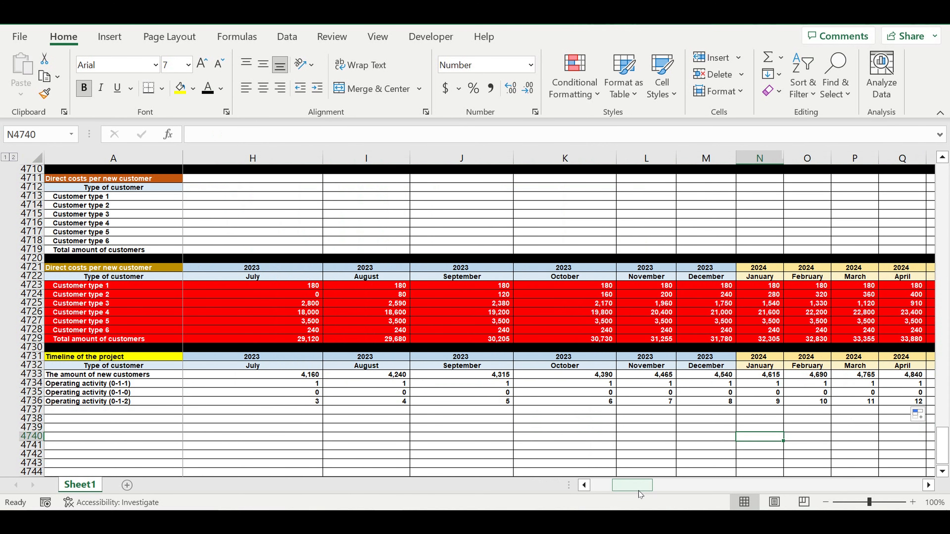
pyautogui.moveTo(615, 484); pyautogui.dragTo(597, 493)
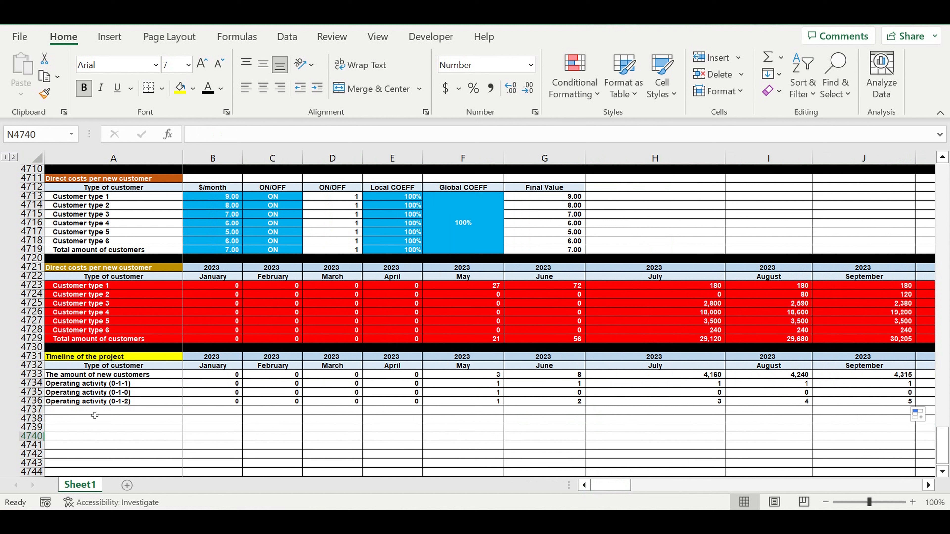
# - Label A4737 as End of invesment stage (0-1-0)
pyautogui.click(97, 402)
pyautogui.click(150, 411)
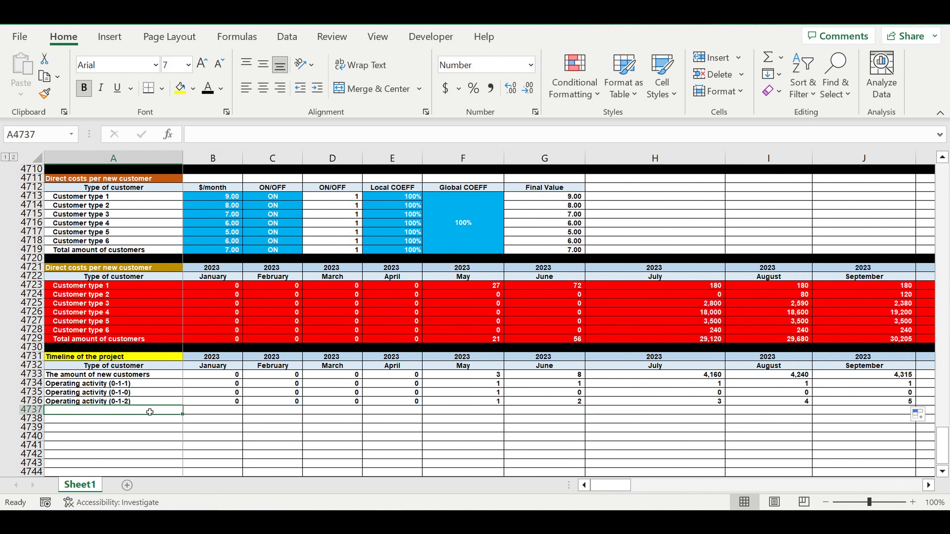
pyautogui.write('End')
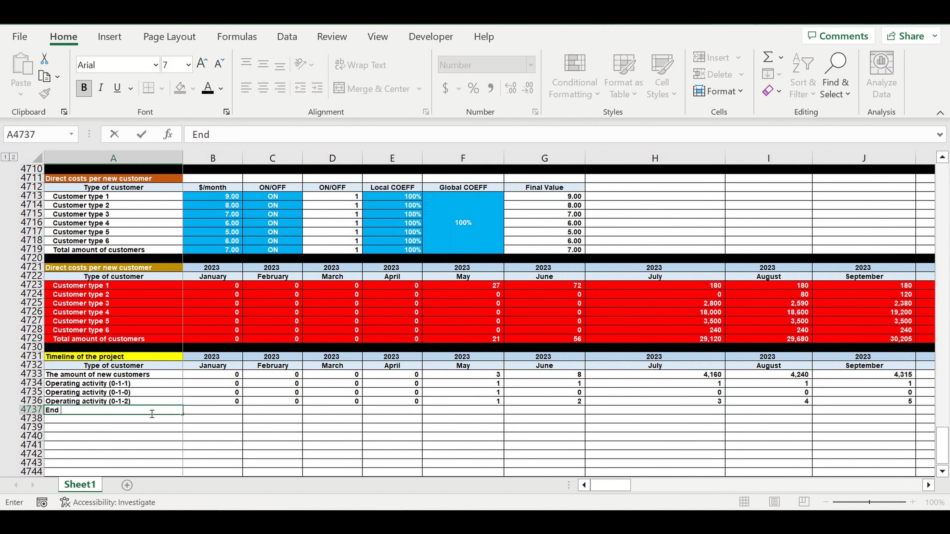
pyautogui.write(' of invesment stage')
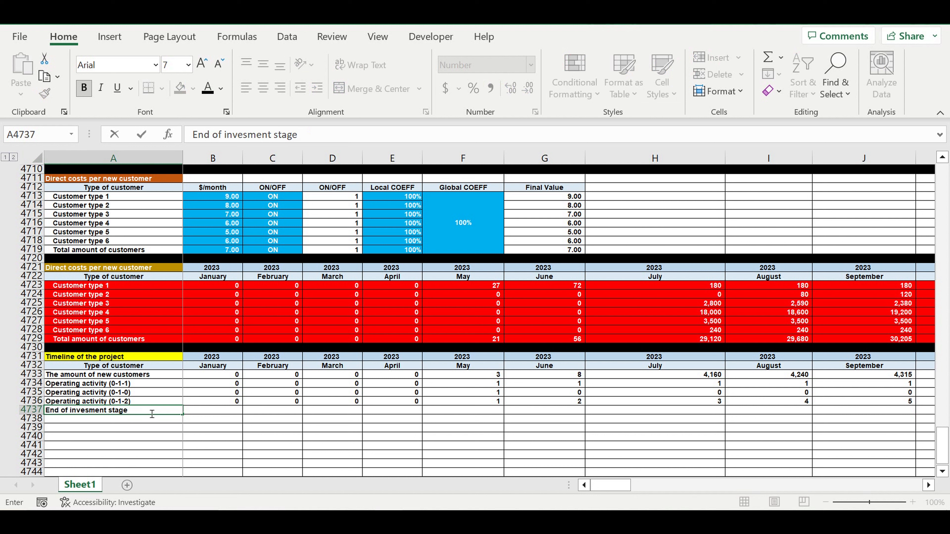
pyautogui.write(' (0-1-0)')
pyautogui.press('Return')
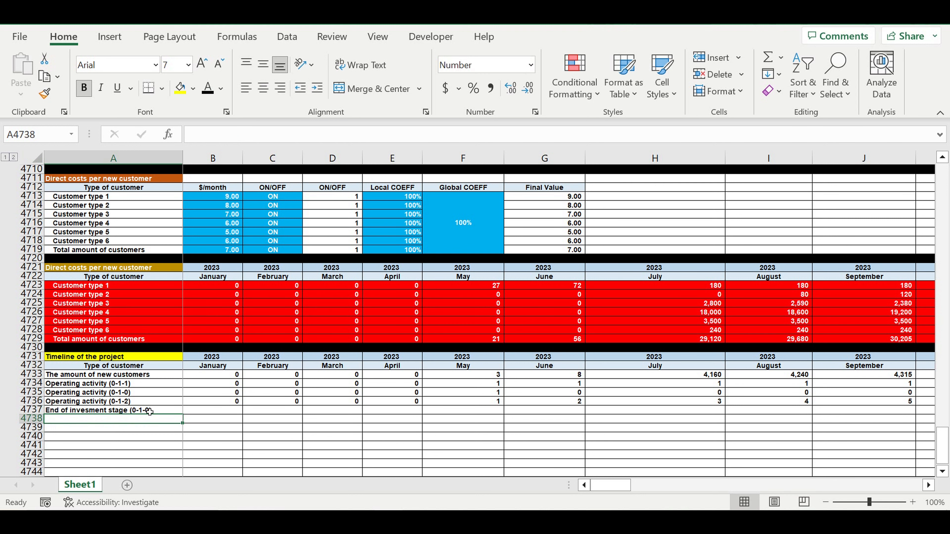
# - Fill =C4735 from B4737 through July 2023 in column H, and compare the April 2023 flag with F4735
pyautogui.doubleClick(219, 410)
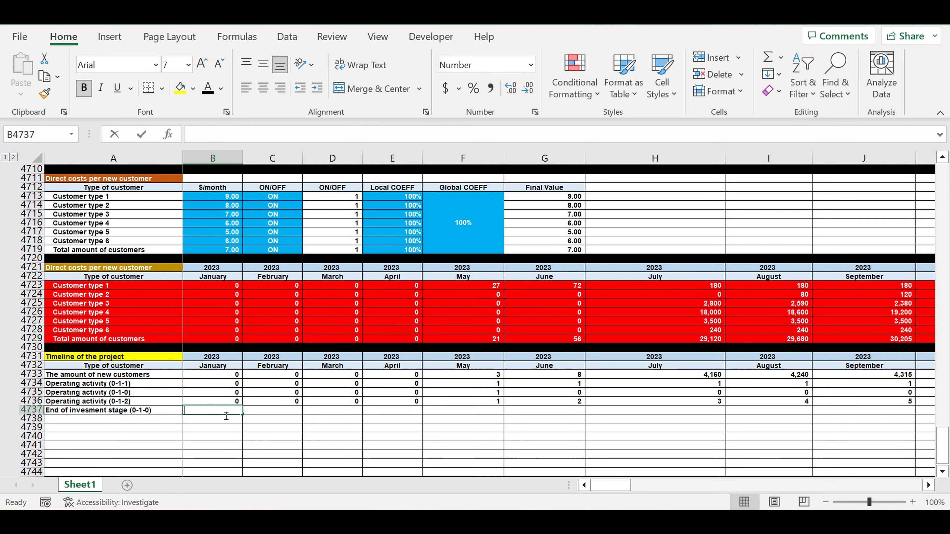
pyautogui.write('=')
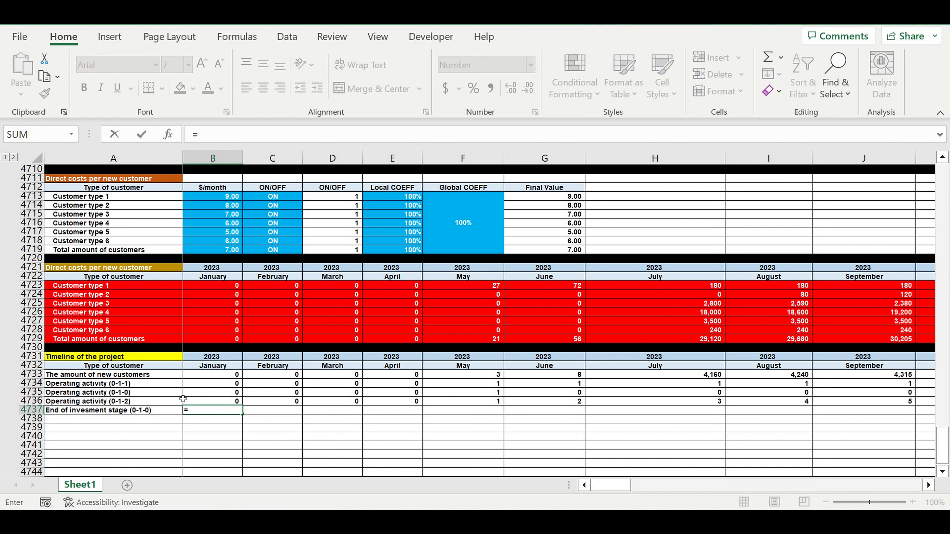
pyautogui.click(270, 396)
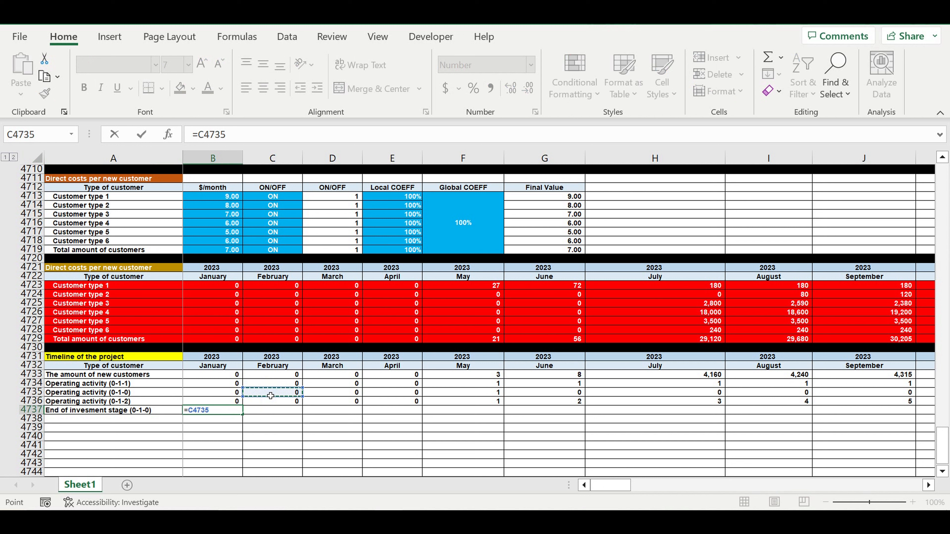
pyautogui.press('Return')
pyautogui.click(220, 412)
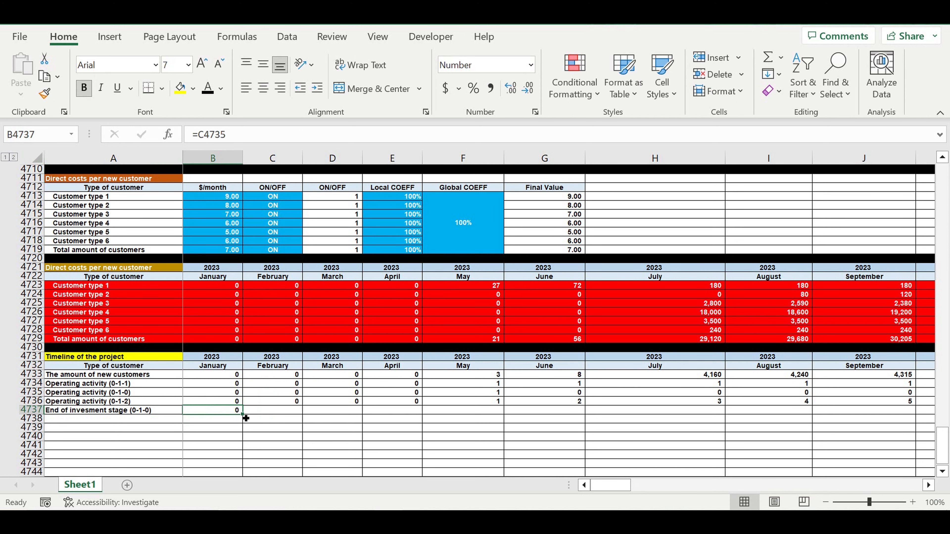
pyautogui.moveTo(246, 418); pyautogui.dragTo(722, 416)
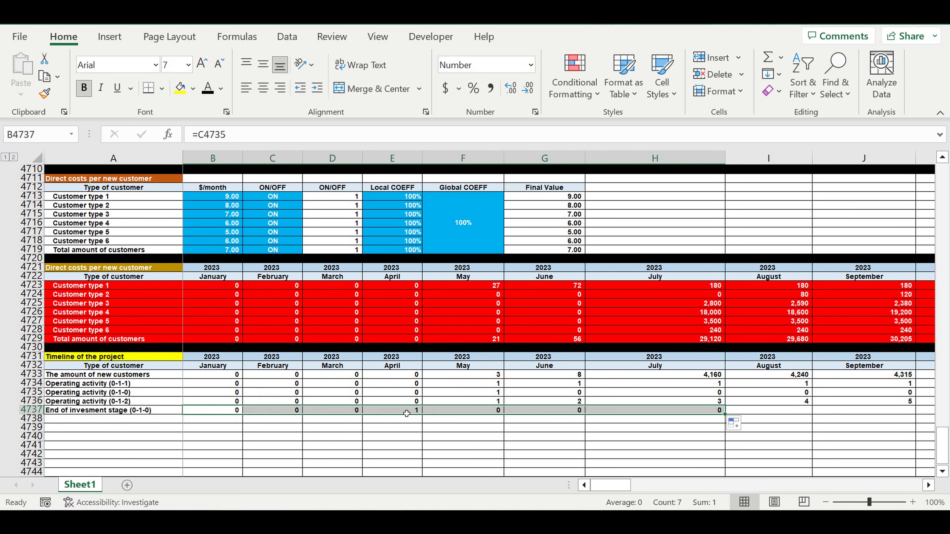
pyautogui.click(404, 411)
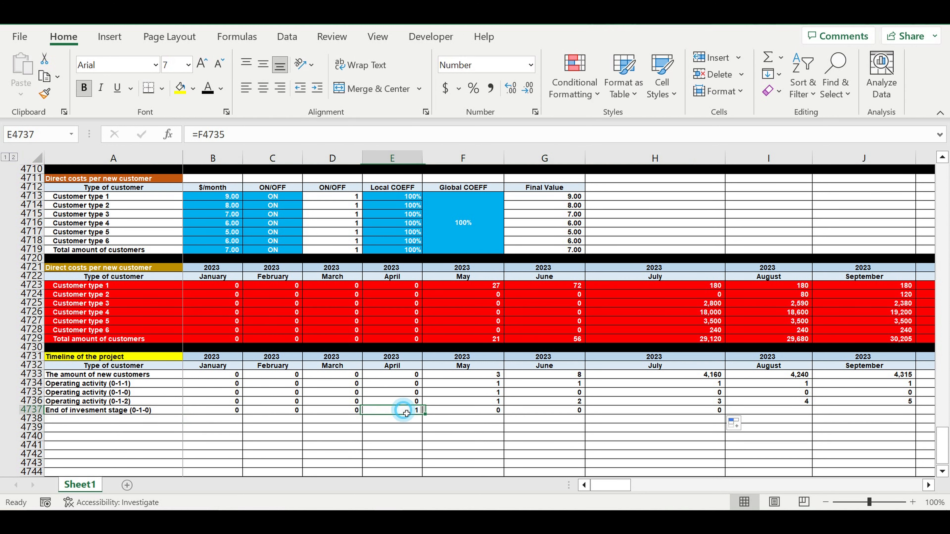
pyautogui.click(479, 394)
pyautogui.click(403, 411)
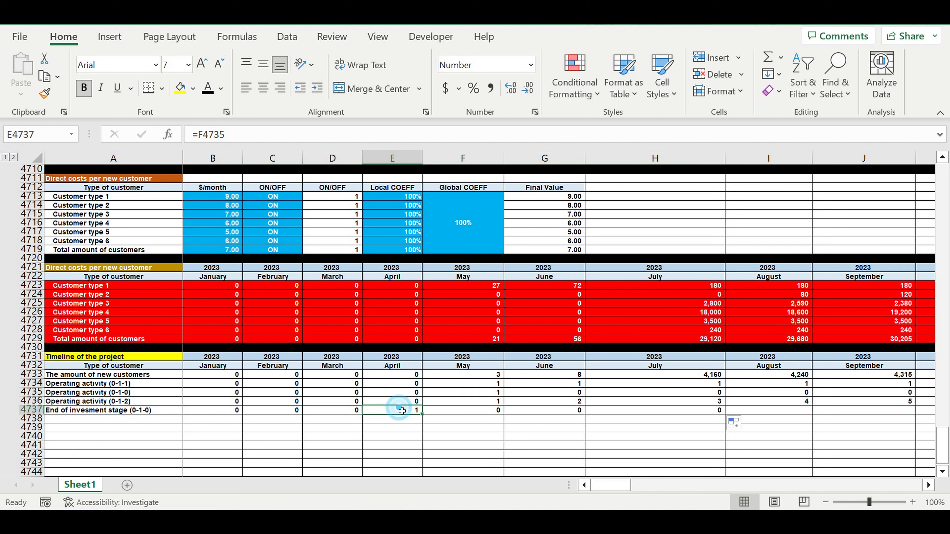
# - Extend the row 4737 formula from G4737 through December 2032 in column DQ, and inspect the January to April 2023 flags
pyautogui.click(540, 410)
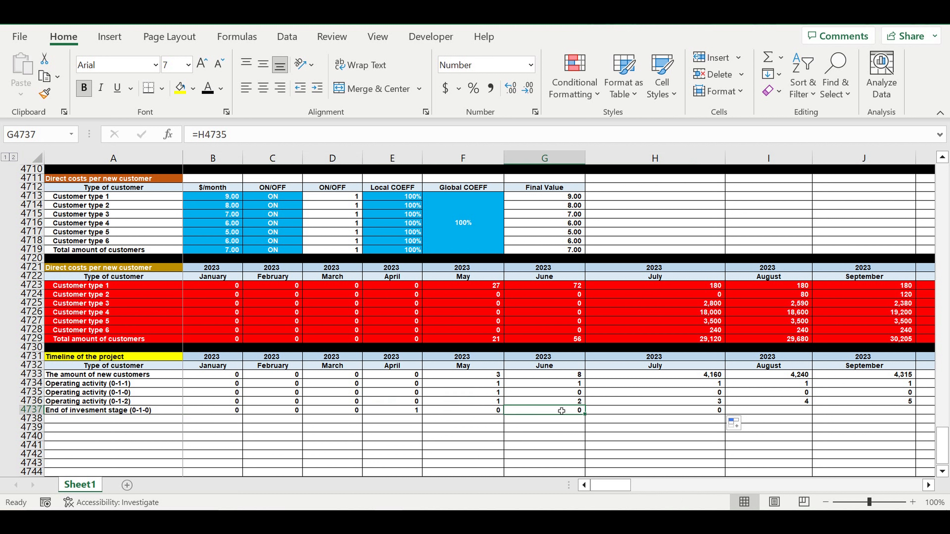
pyautogui.moveTo(584, 415); pyautogui.dragTo(850, 412)
pyautogui.moveTo(939, 399); pyautogui.dragTo(859, 428)
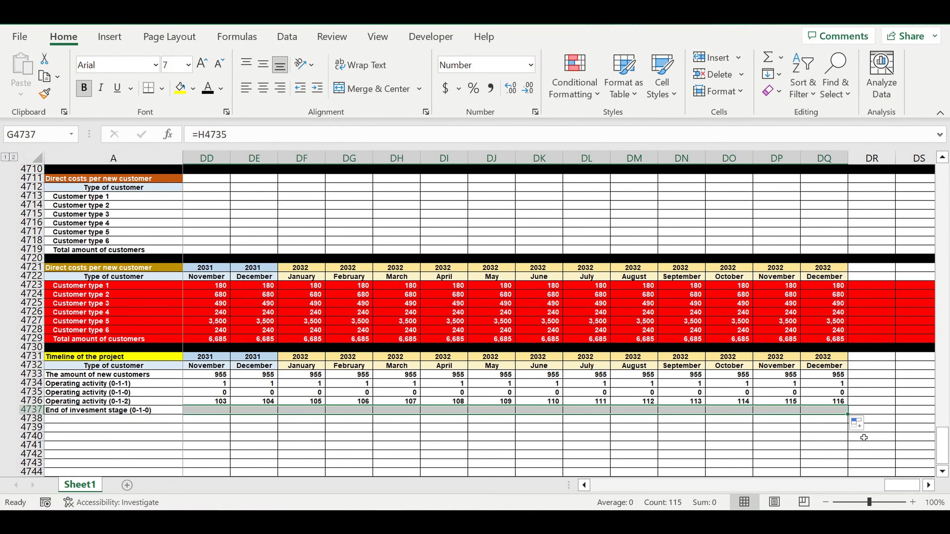
pyautogui.click(819, 447)
pyautogui.hscroll(-15, 819, 447)
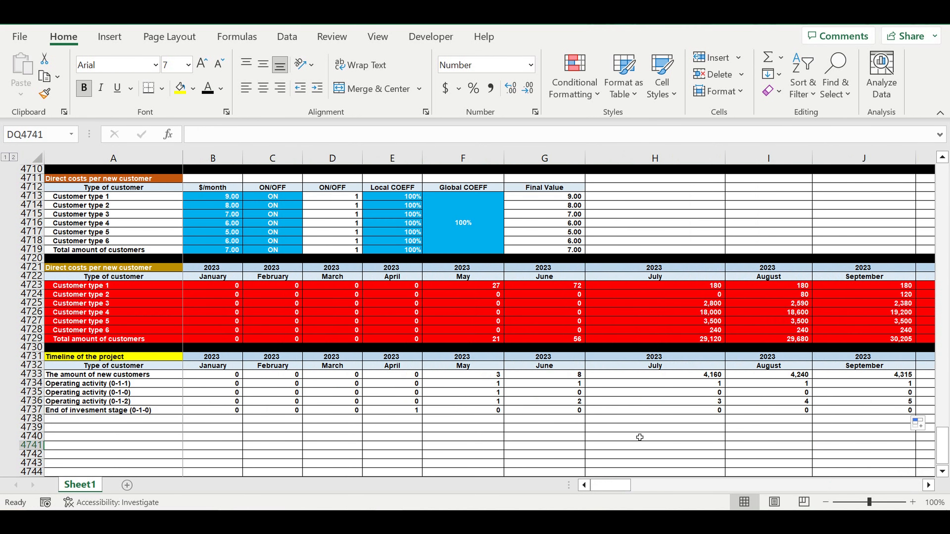
pyautogui.click(403, 413)
pyautogui.moveTo(402, 414); pyautogui.dragTo(227, 413)
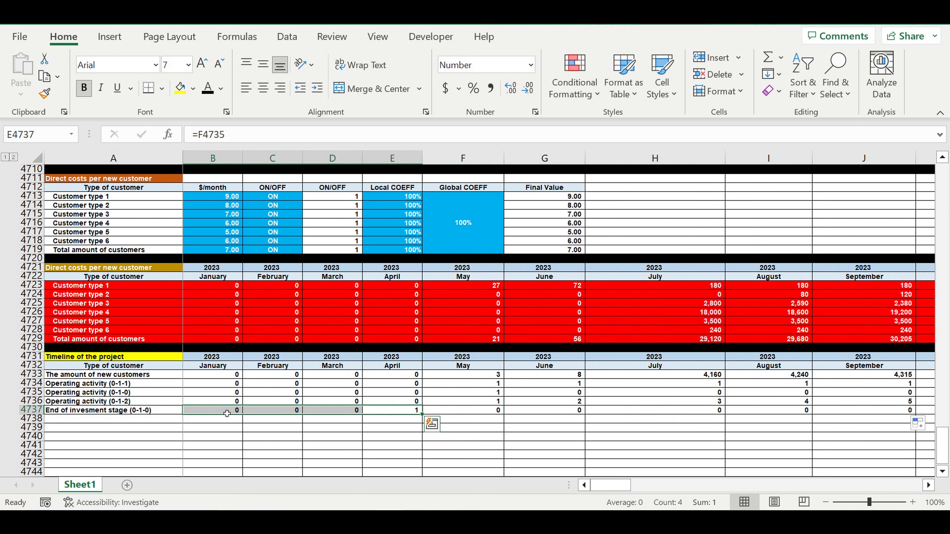
pyautogui.moveTo(394, 418); pyautogui.dragTo(227, 425)
# - Copy the A4737 label down to A4738 and reword it as Invesment stage (2-1-0)
pyautogui.click(148, 410)
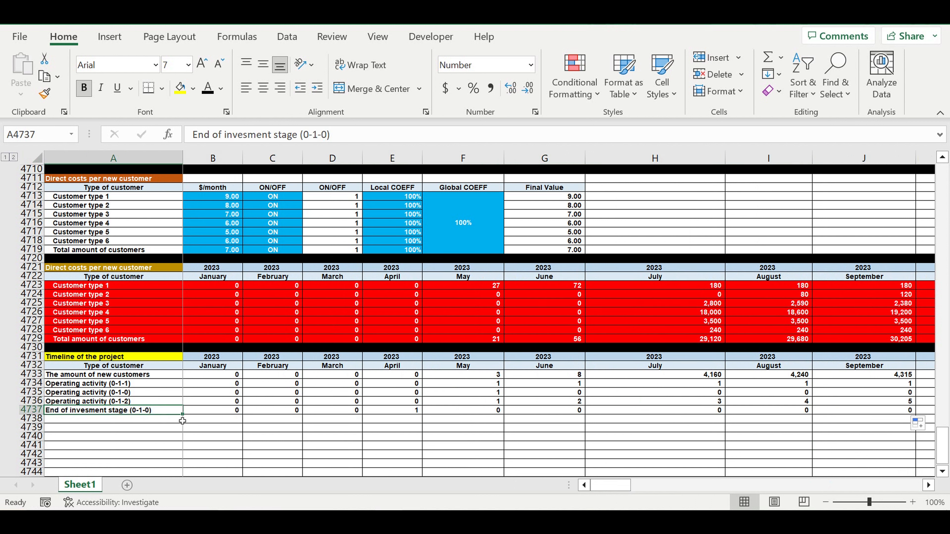
pyautogui.moveTo(186, 419); pyautogui.dragTo(184, 427)
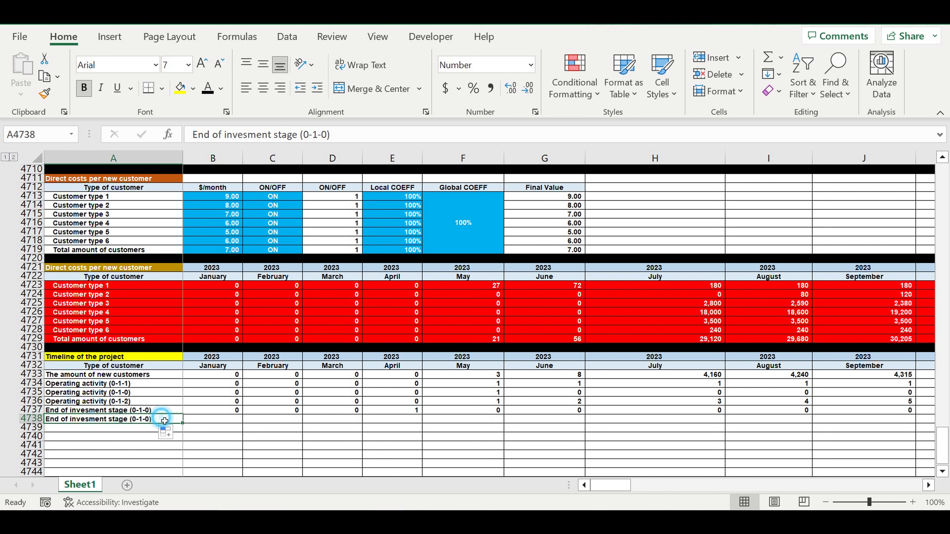
pyautogui.click(308, 135)
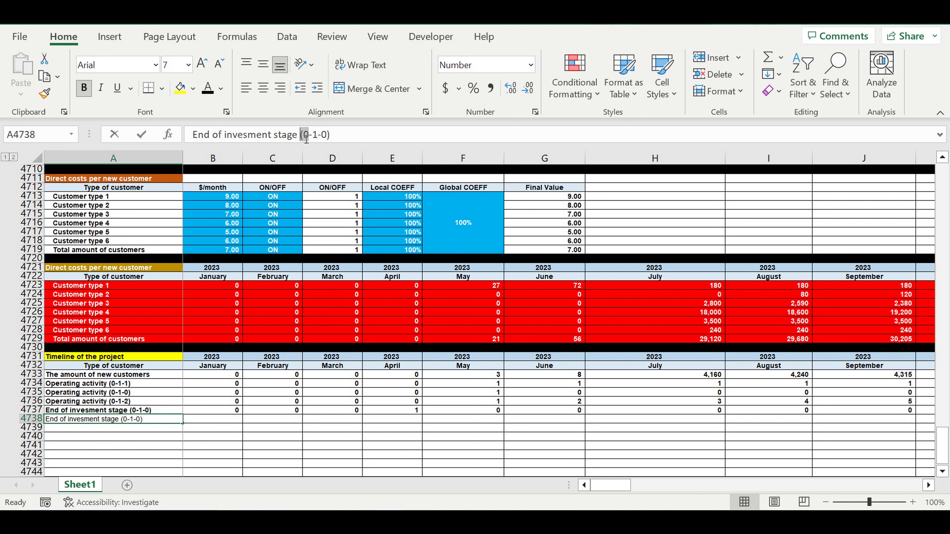
pyautogui.write('2')
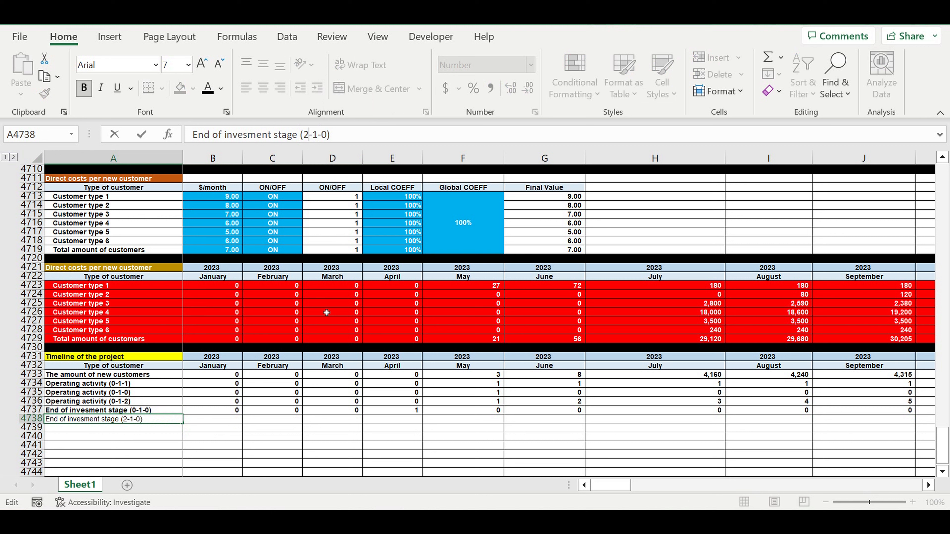
pyautogui.press('Return')
pyautogui.press('Up')
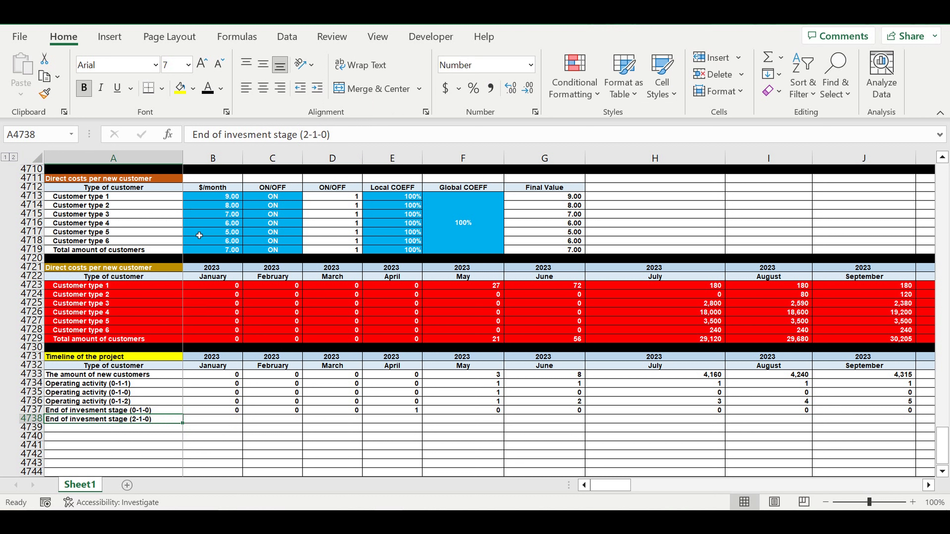
pyautogui.moveTo(227, 135); pyautogui.dragTo(142, 135)
pyautogui.write('I')
pyautogui.press('Return')
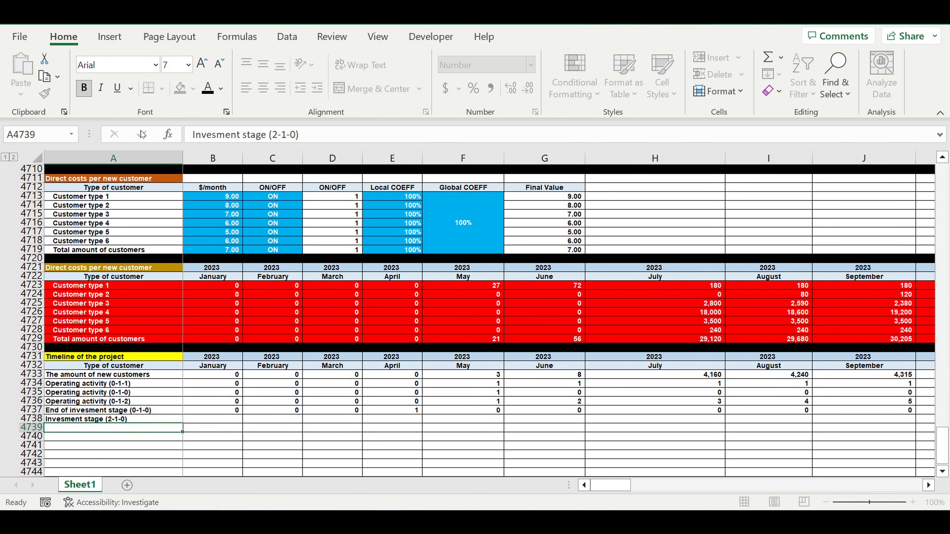
# - Enter =IF(DQ4737>0,1,0) in the December 2032 cell DQ4738 of the Invesment stage row
pyautogui.click(209, 421)
pyautogui.moveTo(609, 485); pyautogui.dragTo(901, 485)
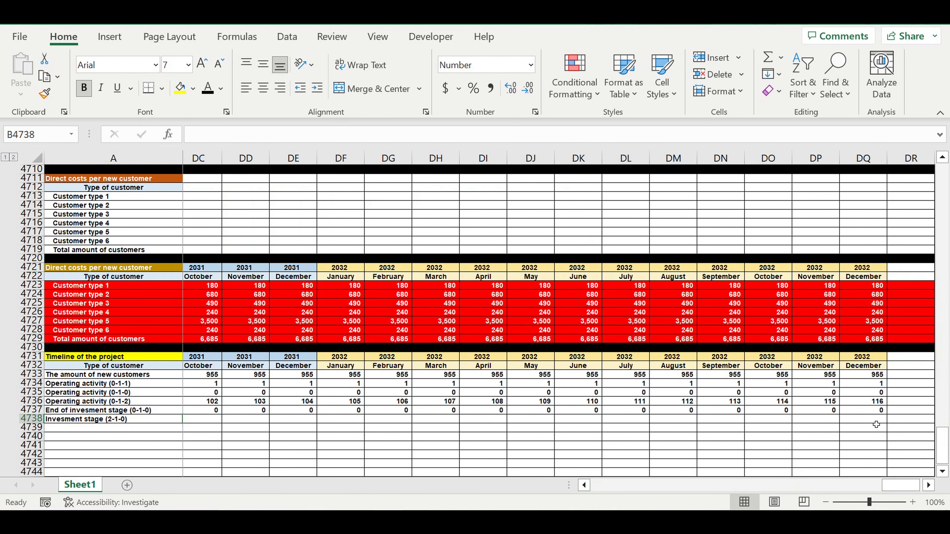
pyautogui.click(873, 419)
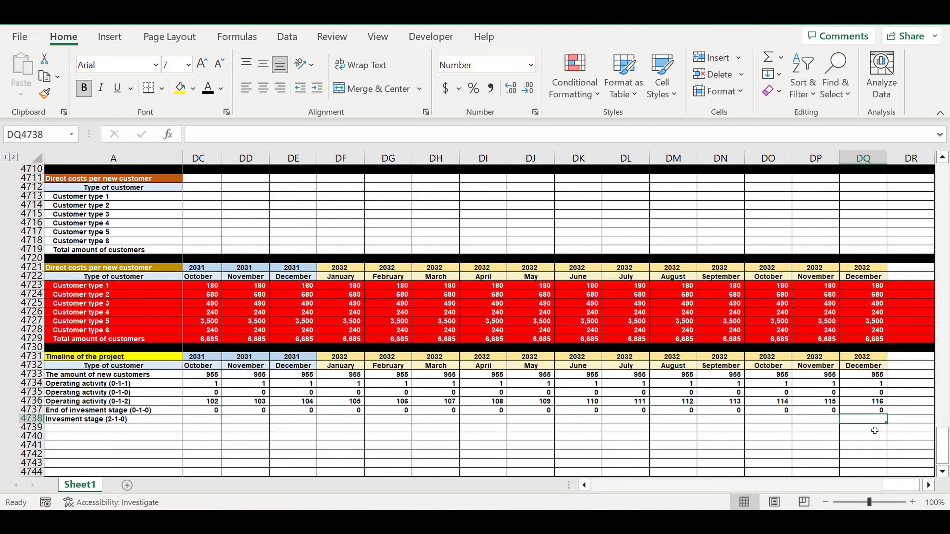
pyautogui.write('=if*')
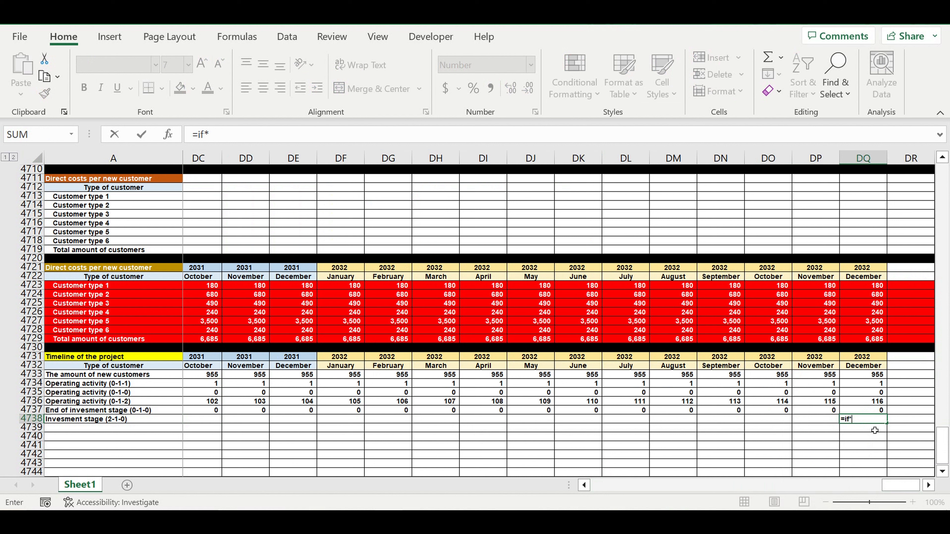
pyautogui.press('BackSpace')
pyautogui.write('(')
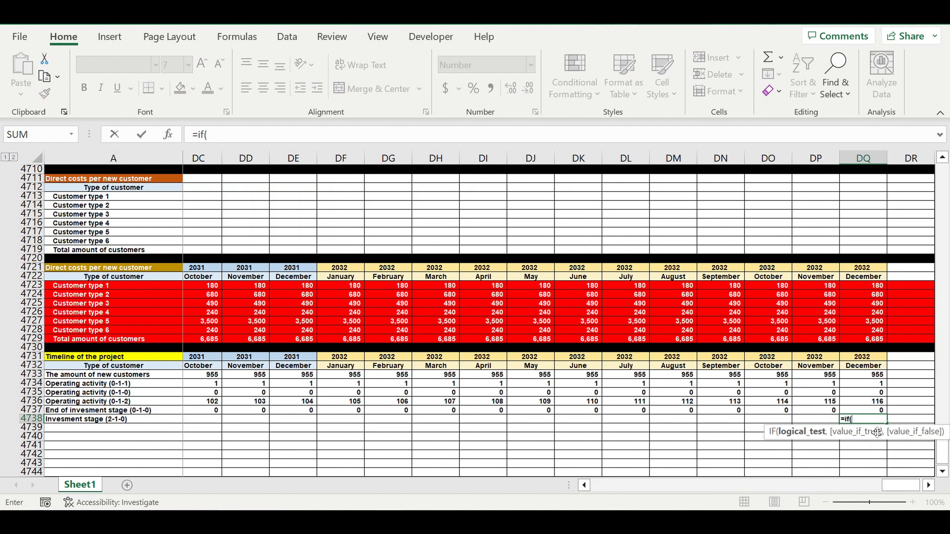
pyautogui.click(869, 412)
pyautogui.write('>0,1,0')
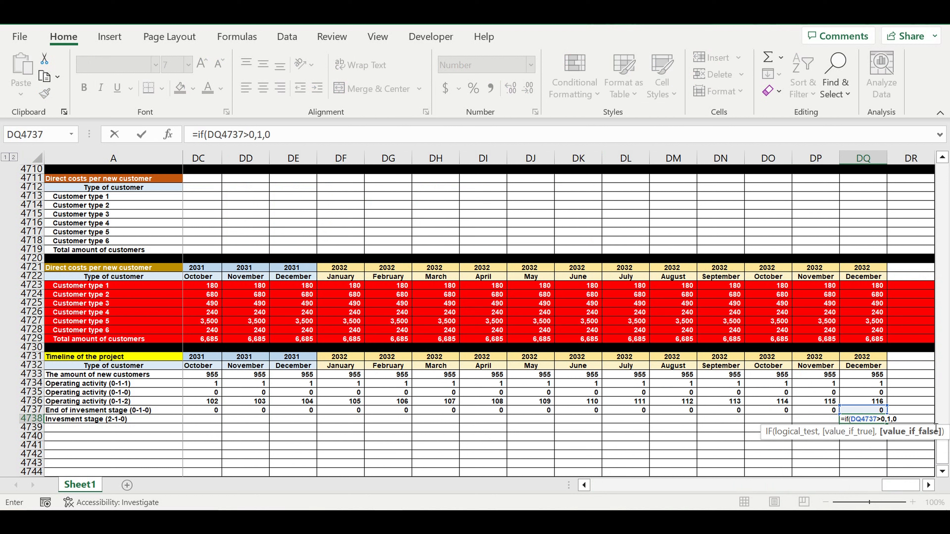
pyautogui.press('Return')
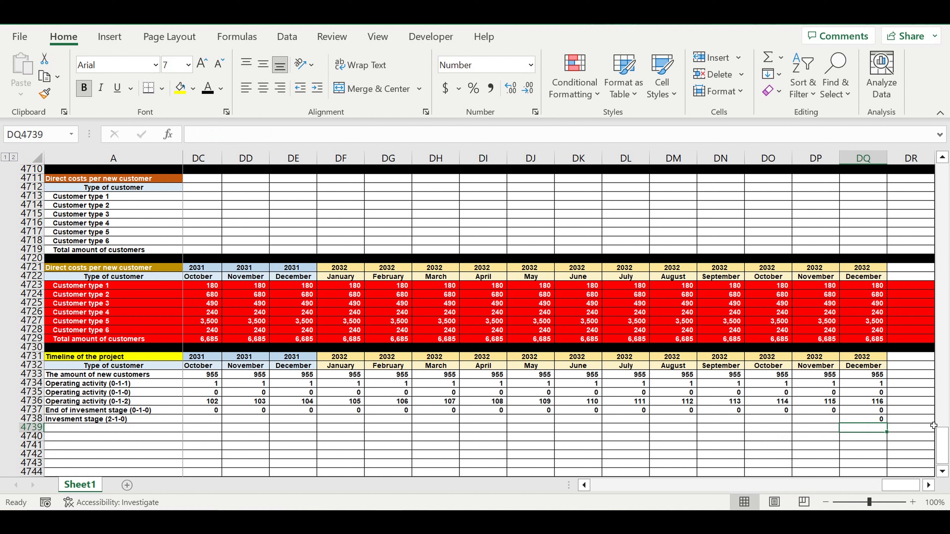
# - Begin the November 2032 formula in DP4738 with =IF(AND(DQ4738=0,DP4737=0),0, as its first condition
pyautogui.click(819, 422)
pyautogui.write('=if(and(')
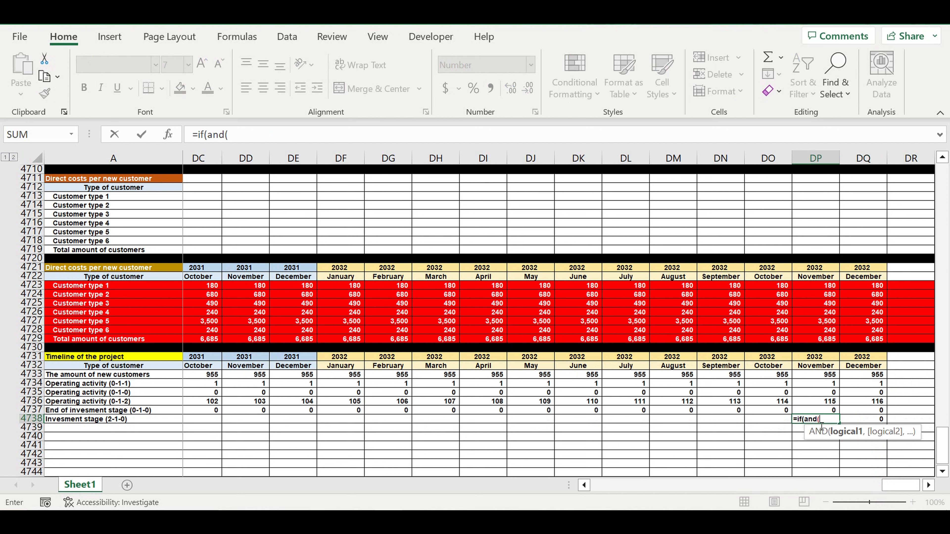
pyautogui.click(865, 423)
pyautogui.write('=0,')
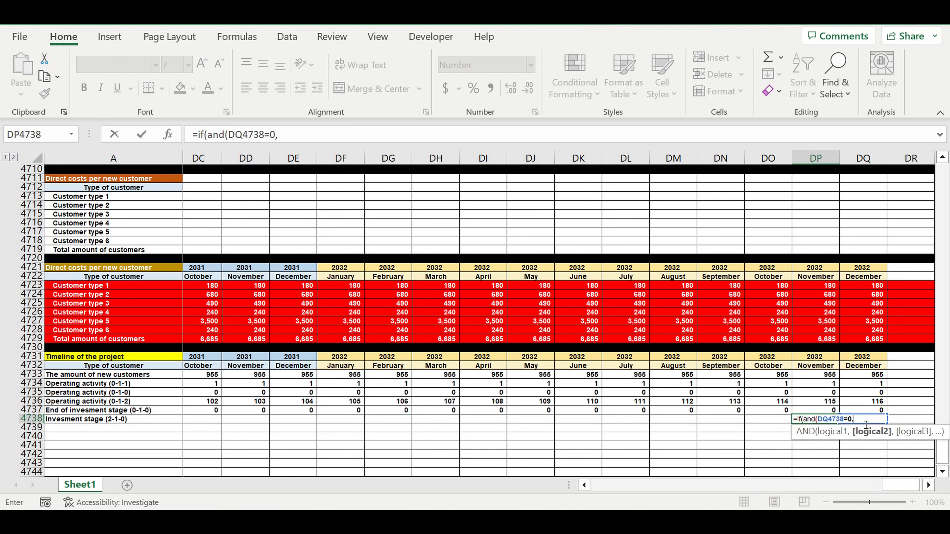
pyautogui.click(816, 412)
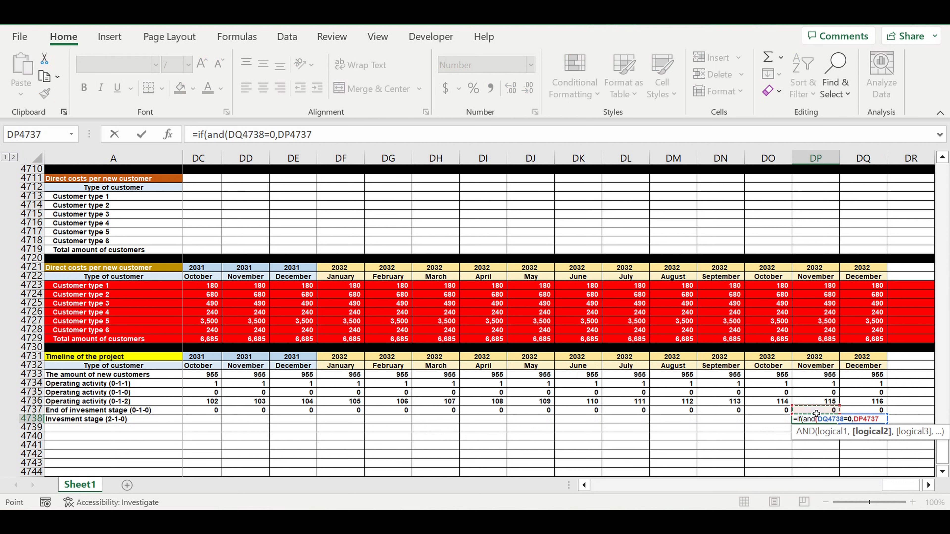
pyautogui.write('=0')
pyautogui.write('),')
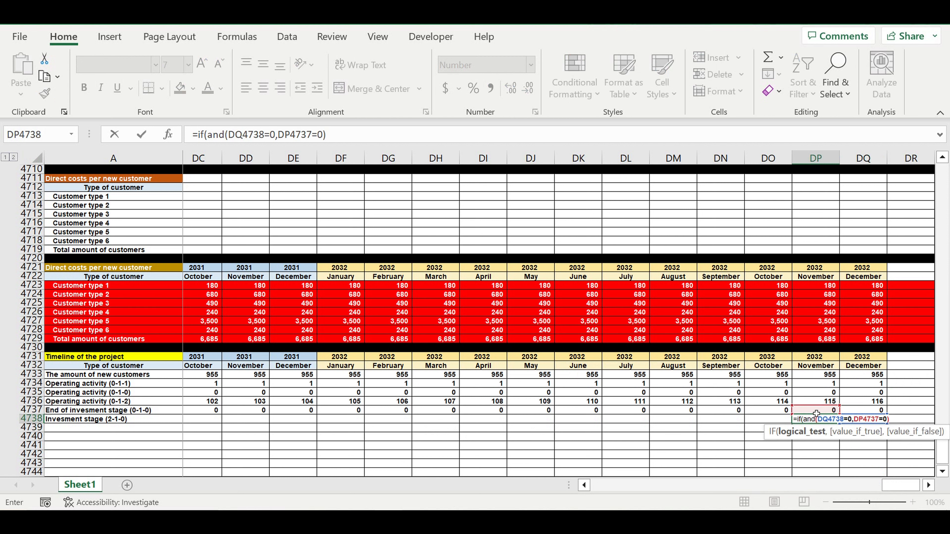
pyautogui.write('0,')
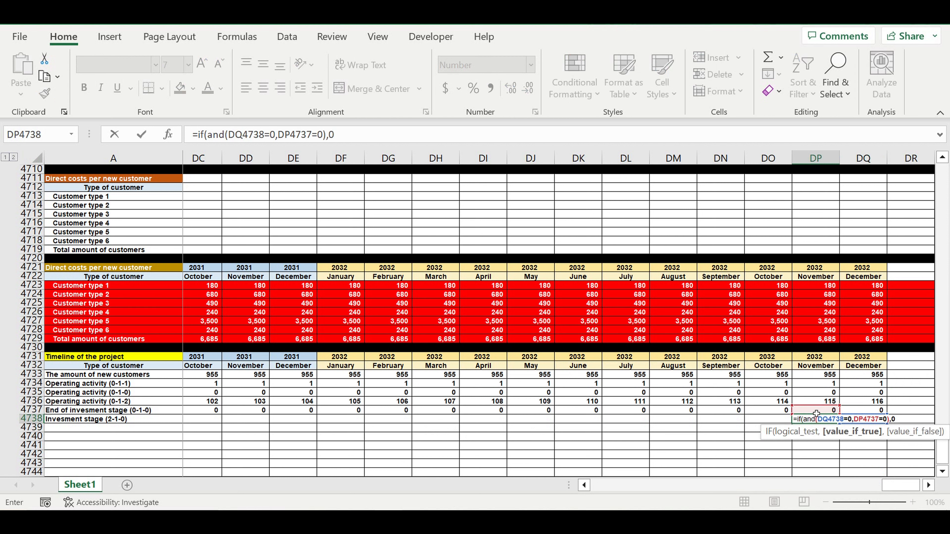
# - Duplicate the IF condition within the DP4738 formula and change the copy to IF(AND(DQ4738=0,DP4737>0),1, as the nested test
pyautogui.moveTo(338, 135); pyautogui.dragTo(224, 153)
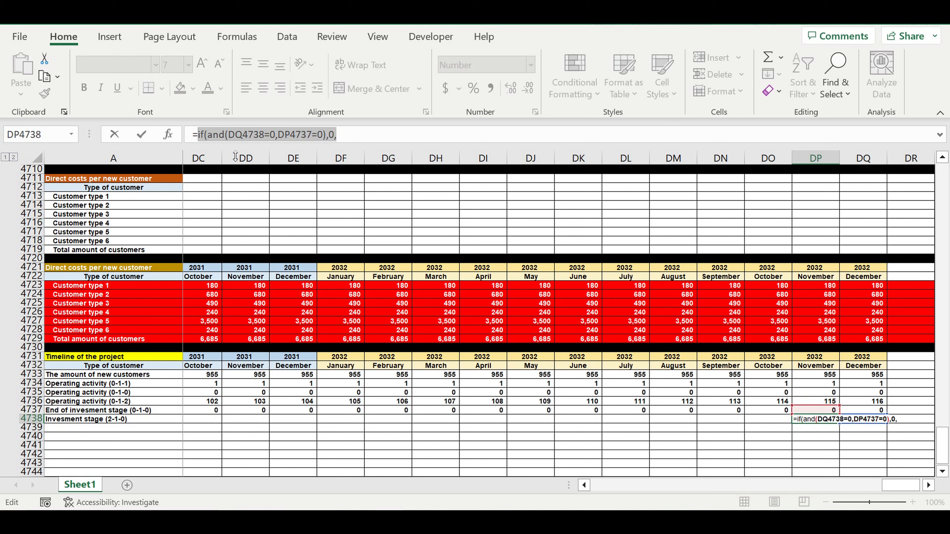
pyautogui.hotkey('ctrl', 'c')
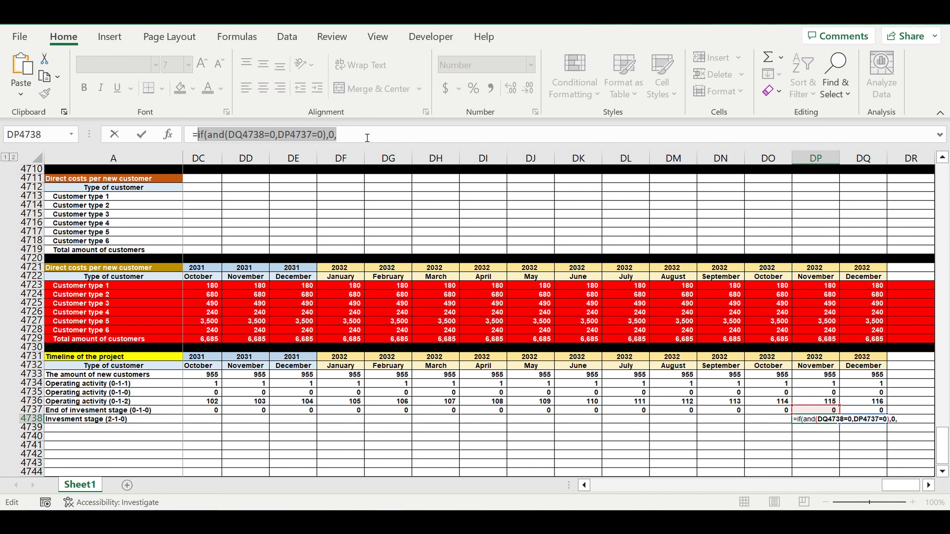
pyautogui.click(368, 138)
pyautogui.hotkey('ctrl', 'v')
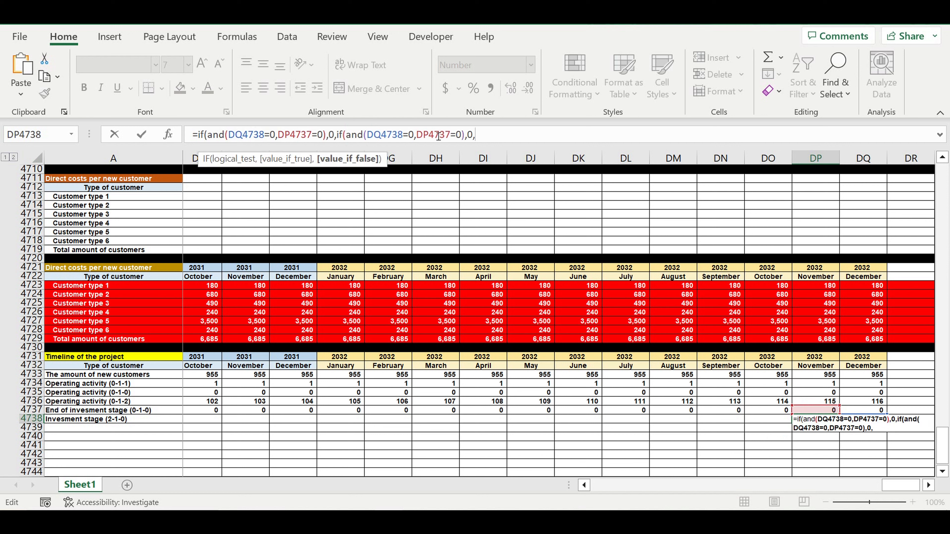
pyautogui.moveTo(456, 135); pyautogui.dragTo(450, 135)
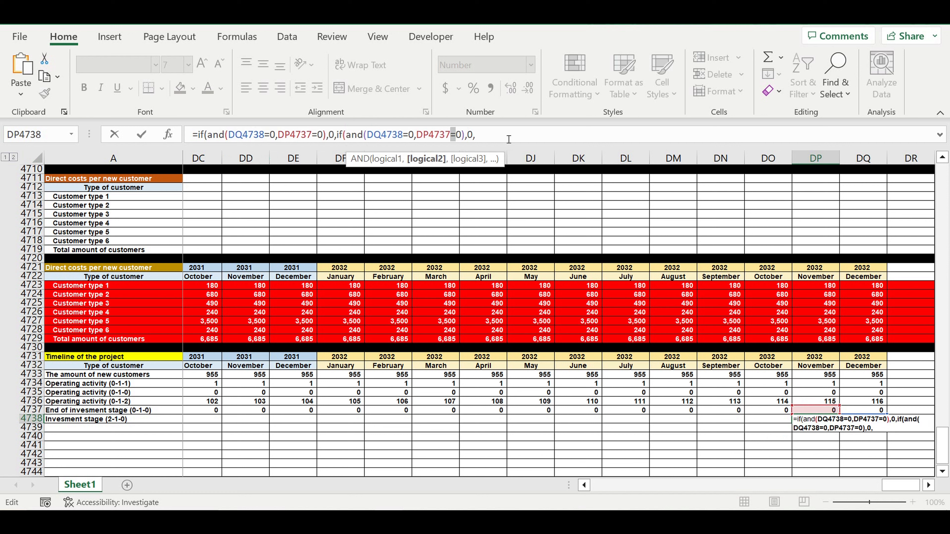
pyautogui.write('>')
pyautogui.doubleClick(469, 134)
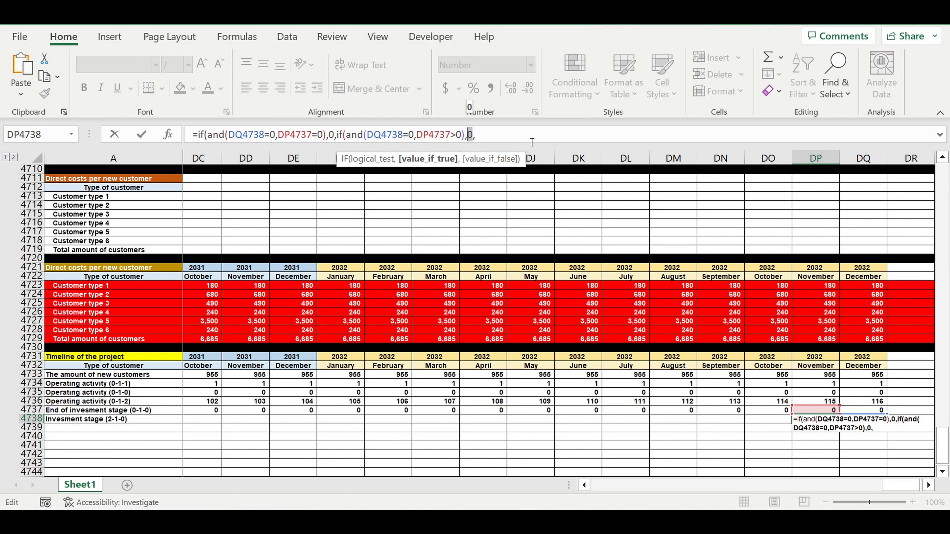
pyautogui.write('1')
pyautogui.click(498, 137)
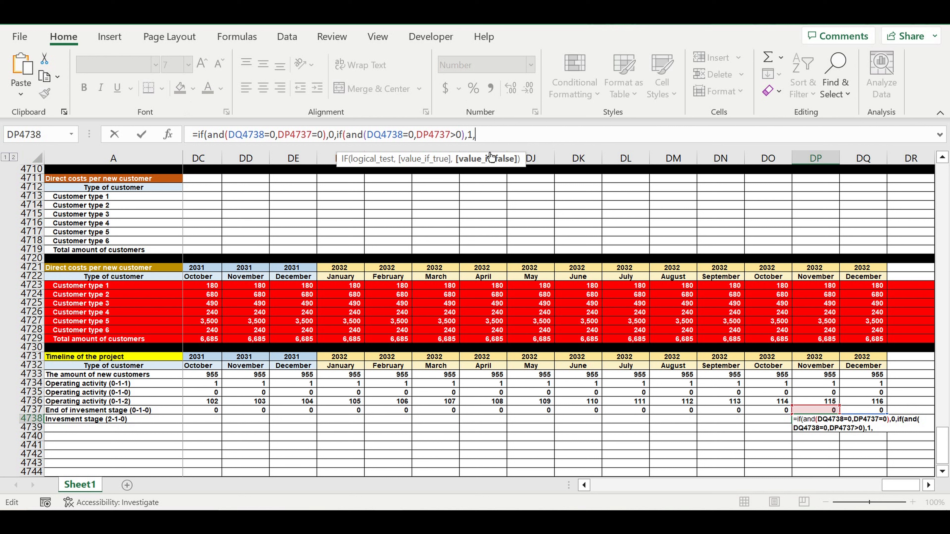
# - Complete the DP4738 formula with DQ4738+1 as the final value and enter it
pyautogui.moveTo(367, 135); pyautogui.dragTo(408, 135)
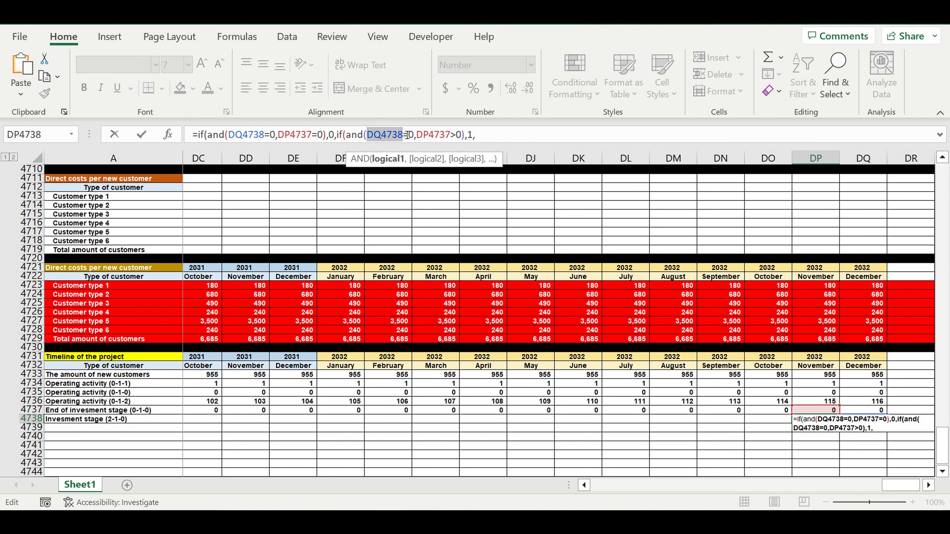
pyautogui.hotkey('ctrl', 'c')
pyautogui.click(510, 140)
pyautogui.hotkey('ctrl', 'v')
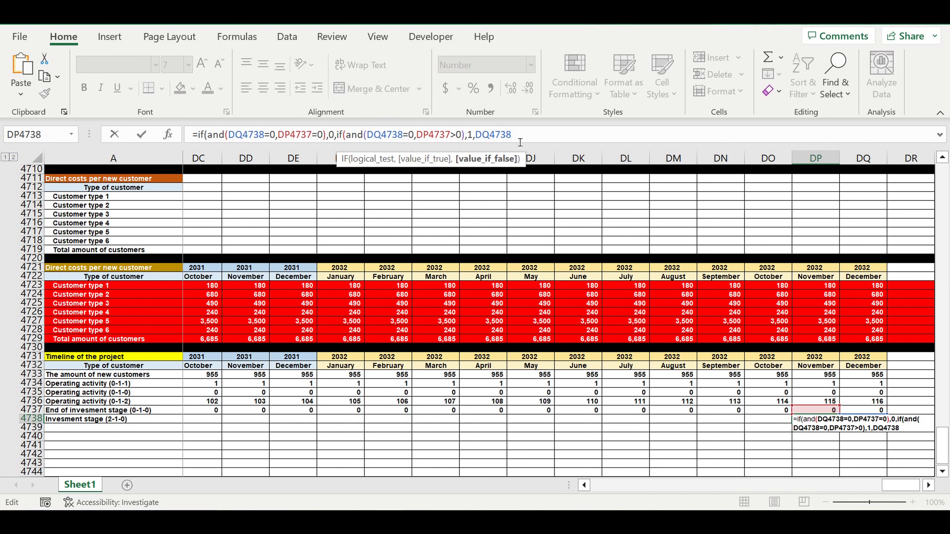
pyautogui.write('+1)')
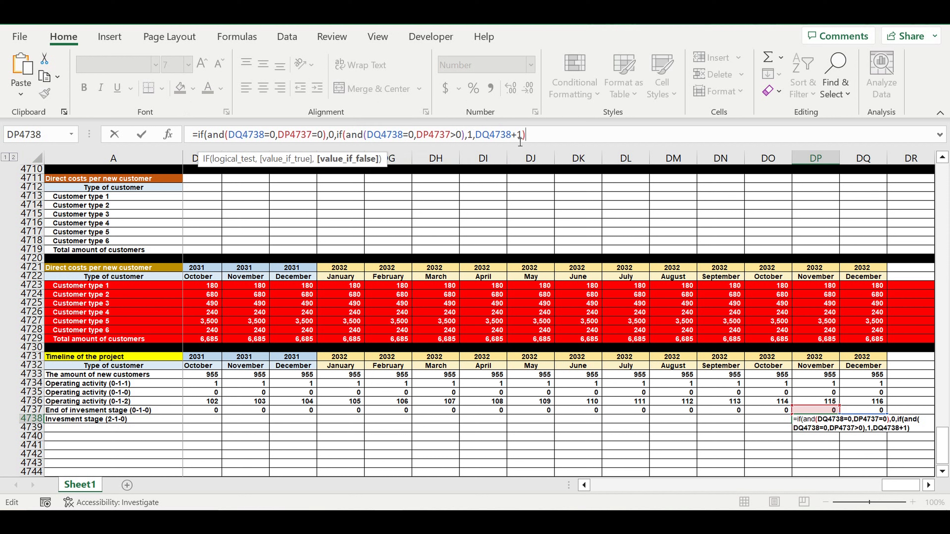
pyautogui.press('Return')
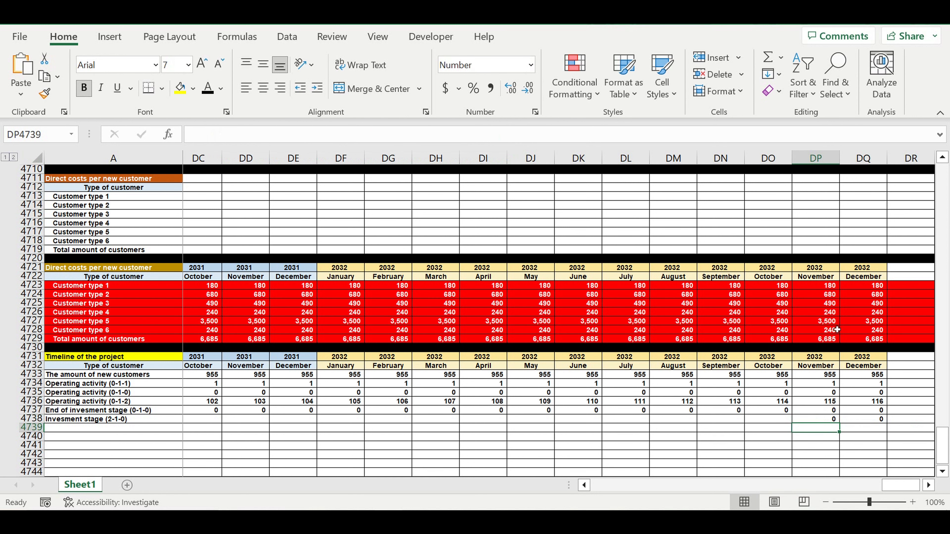
# - Fill the DP4738 formula backward across row 4738 to January 2023 in column B, and inspect the April to January 2023 cells
pyautogui.click(820, 422)
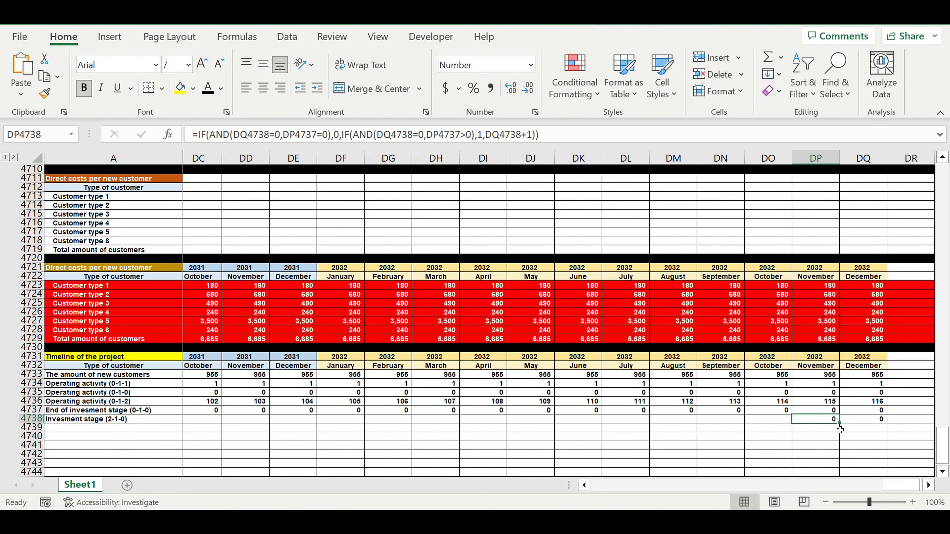
pyautogui.moveTo(844, 427); pyautogui.dragTo(5, 437)
pyautogui.moveTo(175, 446); pyautogui.dragTo(198, 443)
pyautogui.click(350, 452)
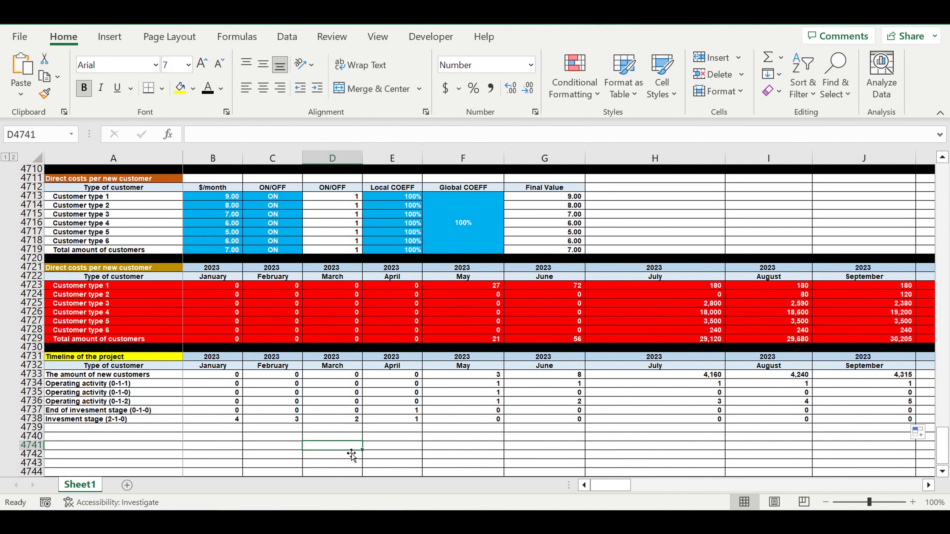
pyautogui.click(390, 422)
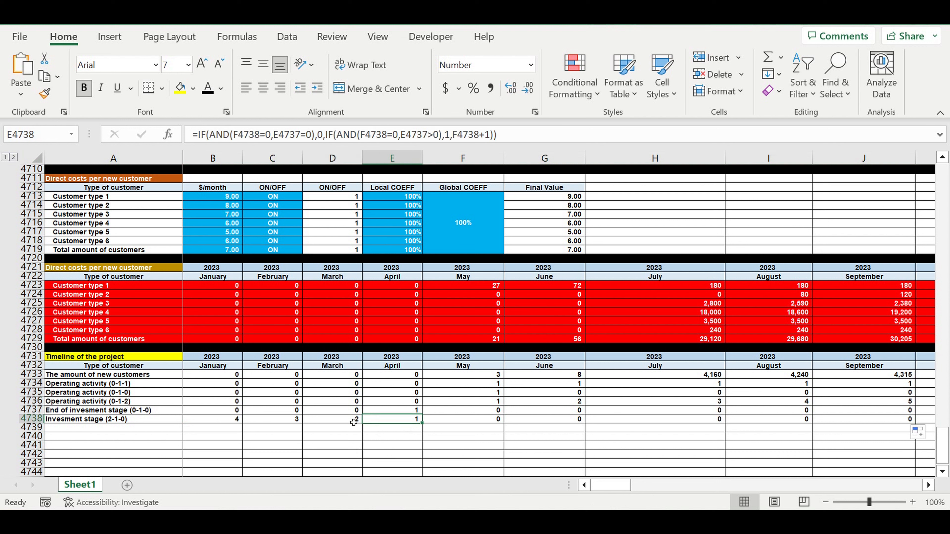
pyautogui.click(331, 420)
pyautogui.click(291, 424)
pyautogui.click(230, 421)
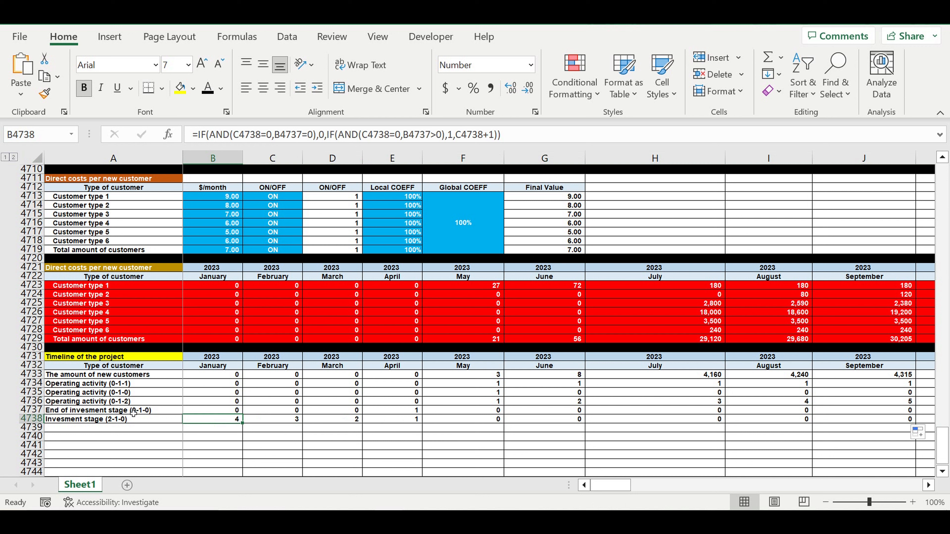
# - Fill the whole of row 4743 with black as a separator below the timeline block
pyautogui.scroll(-3, 39, 436)
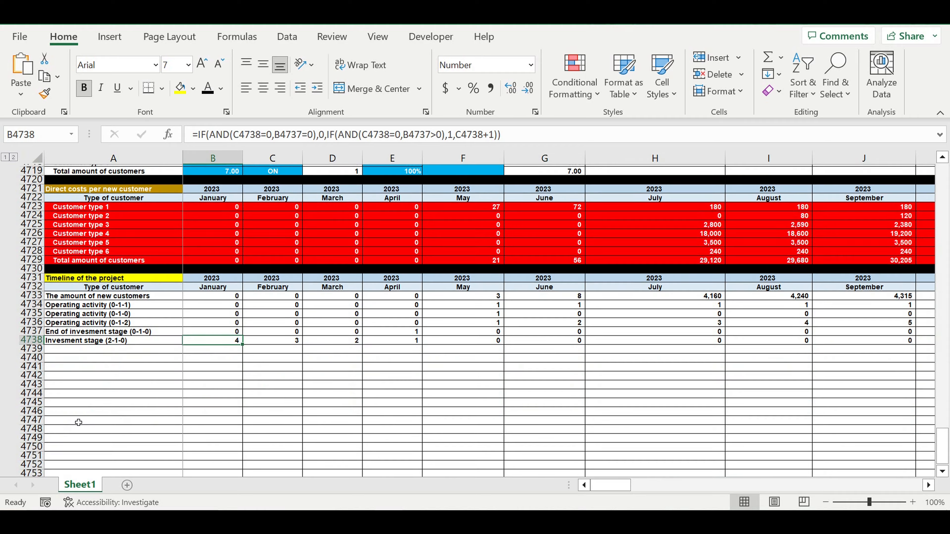
pyautogui.click(70, 383)
pyautogui.click(37, 384)
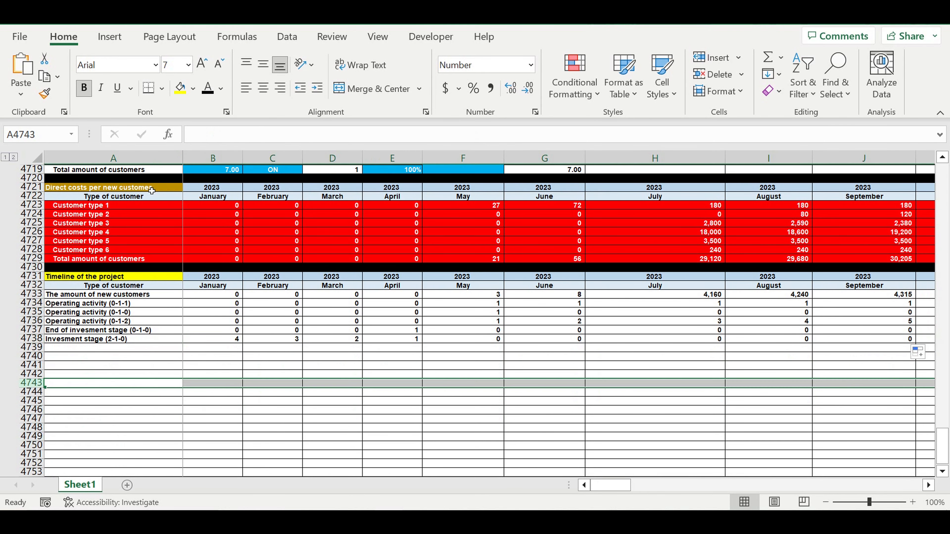
pyautogui.click(193, 89)
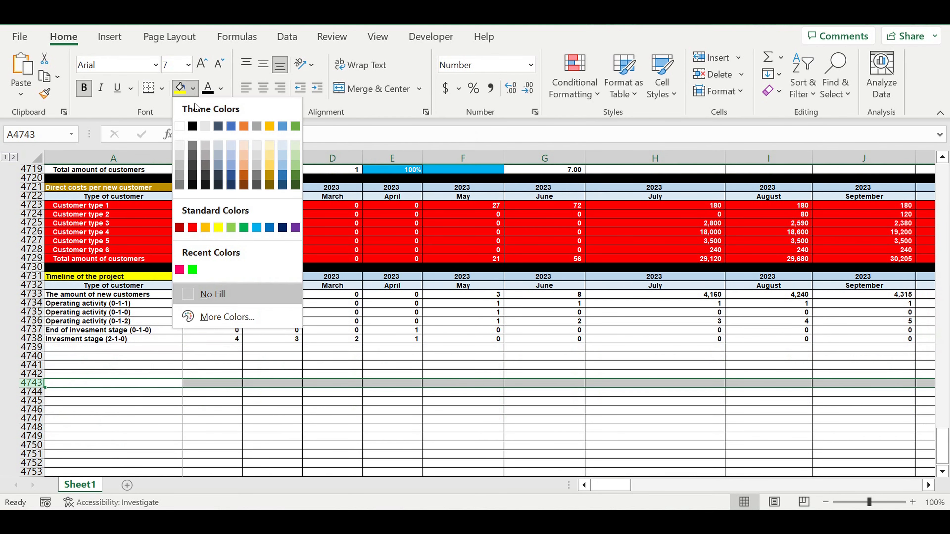
pyautogui.click(195, 126)
pyautogui.click(147, 393)
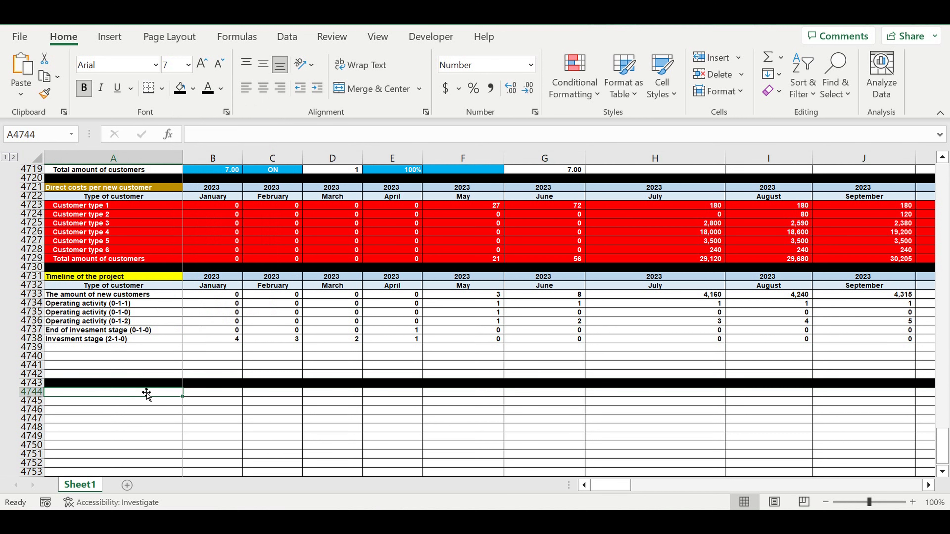
# - Enter the heading Operating activity start in A4744 and format it with a purple fill and white text
pyautogui.write('Ope')
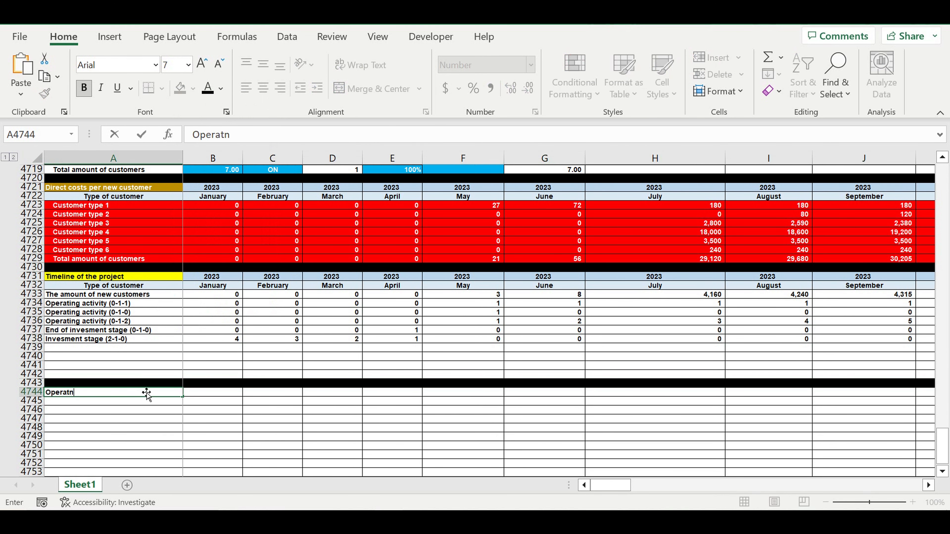
pyautogui.write('rating activity start')
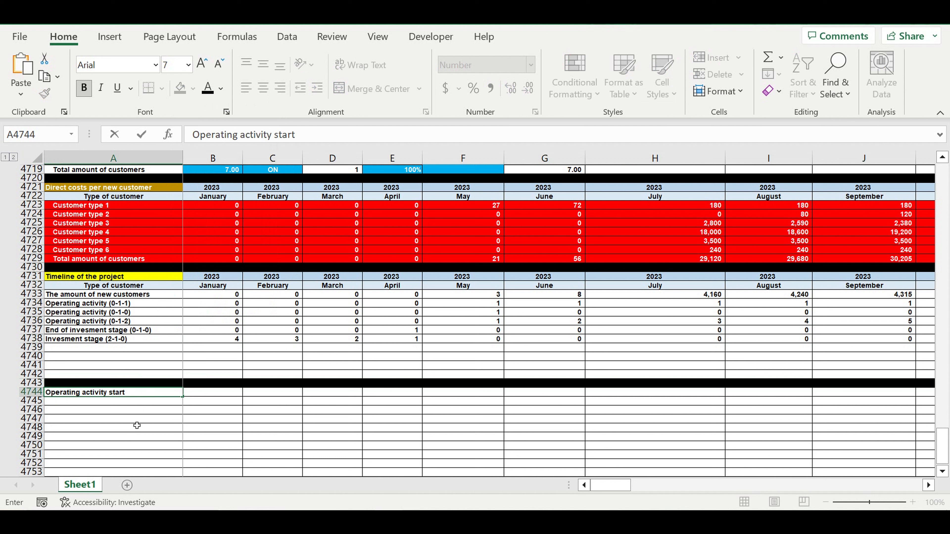
pyautogui.click(136, 393)
pyautogui.click(193, 88)
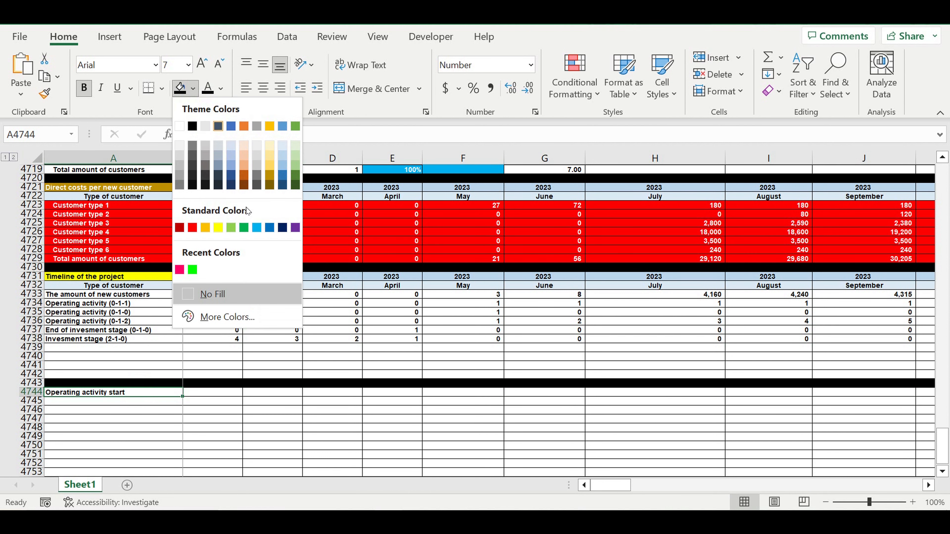
pyautogui.click(295, 227)
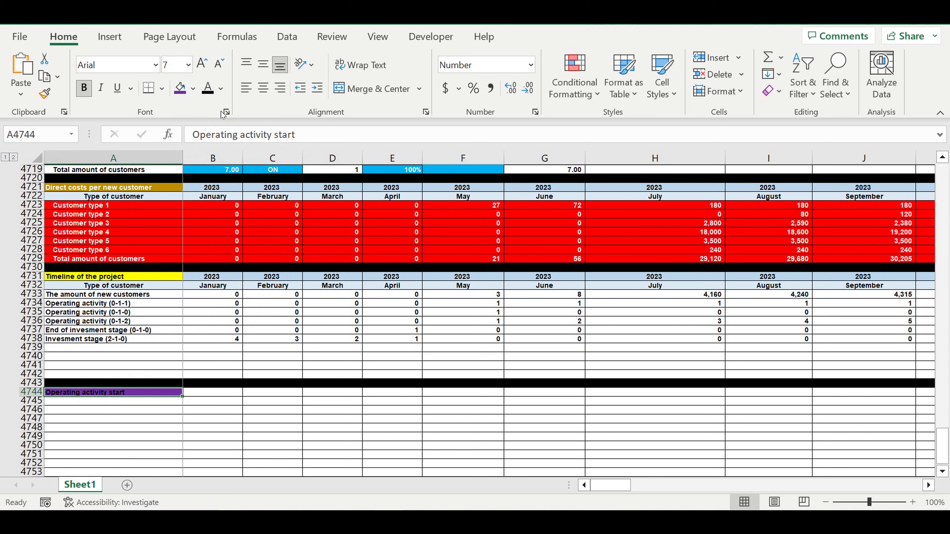
pyautogui.click(223, 89)
pyautogui.click(215, 153)
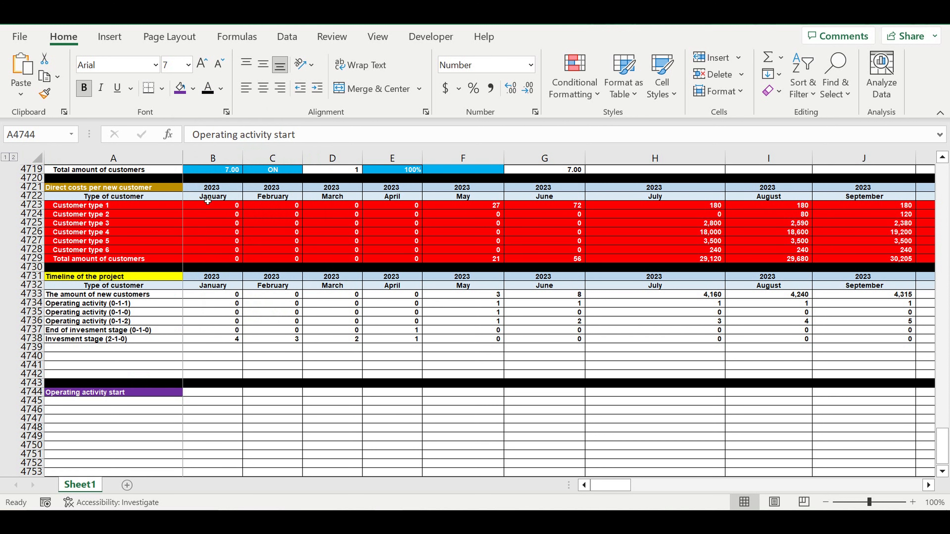
pyautogui.click(213, 444)
# - Label A4745 Year and A4746 Month, and indent both labels under the Operating activity start heading
pyautogui.click(165, 401)
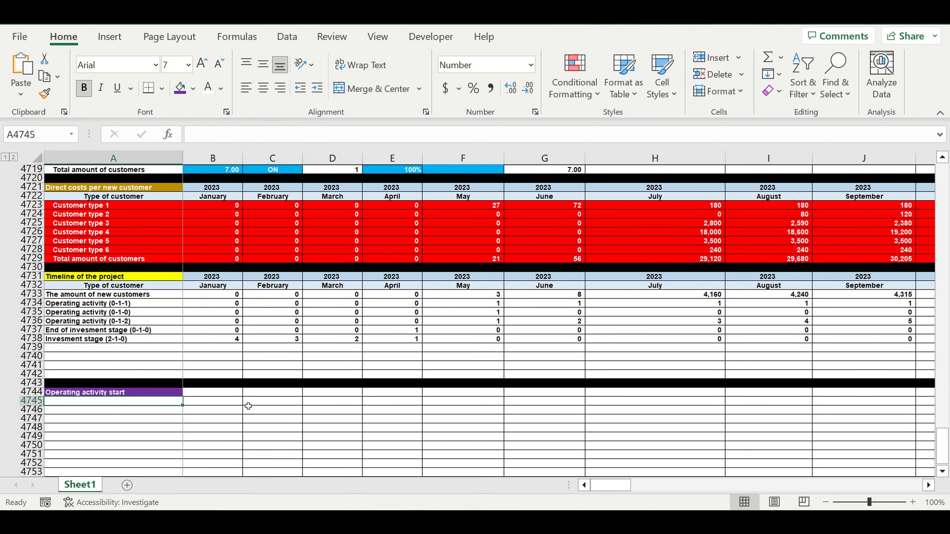
pyautogui.write('Yea')
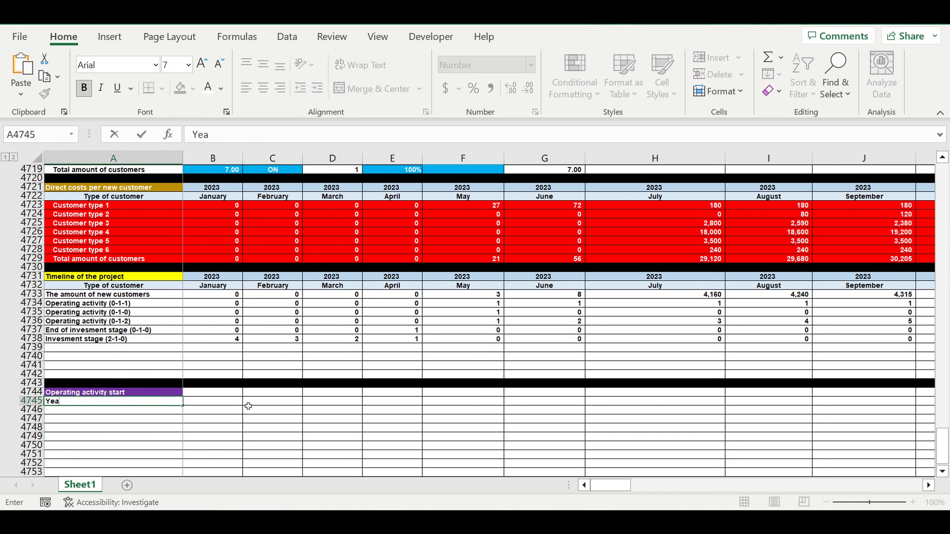
pyautogui.write('r')
pyautogui.press('Return')
pyautogui.write('Mont')
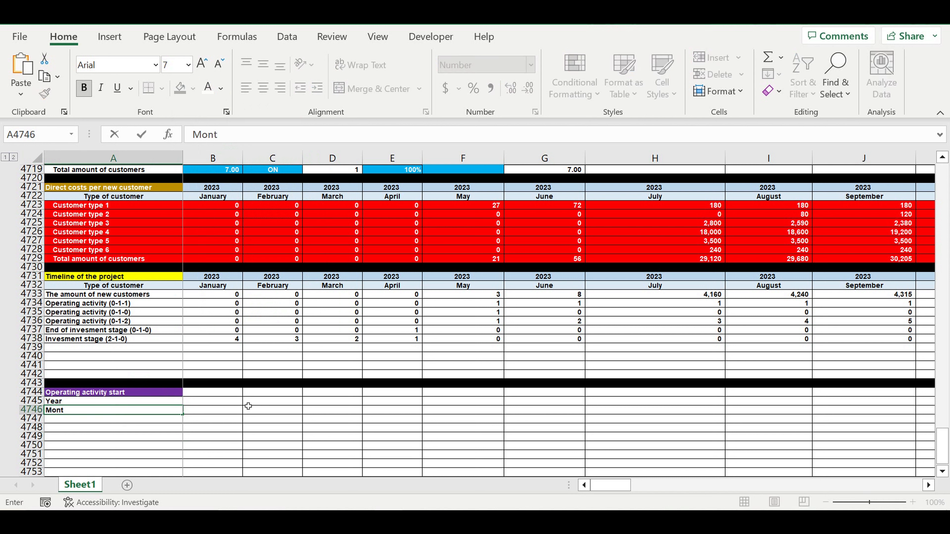
pyautogui.write('h')
pyautogui.click(254, 446)
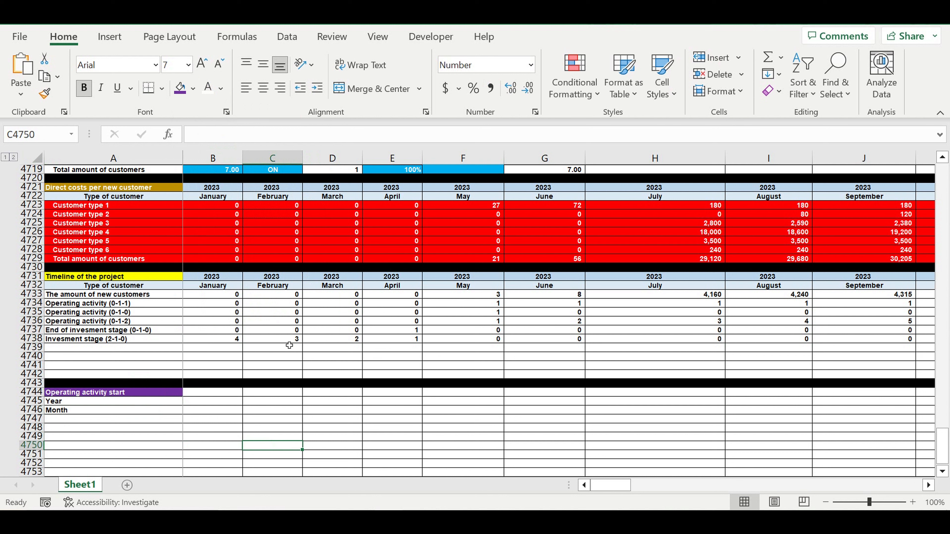
pyautogui.click(292, 339)
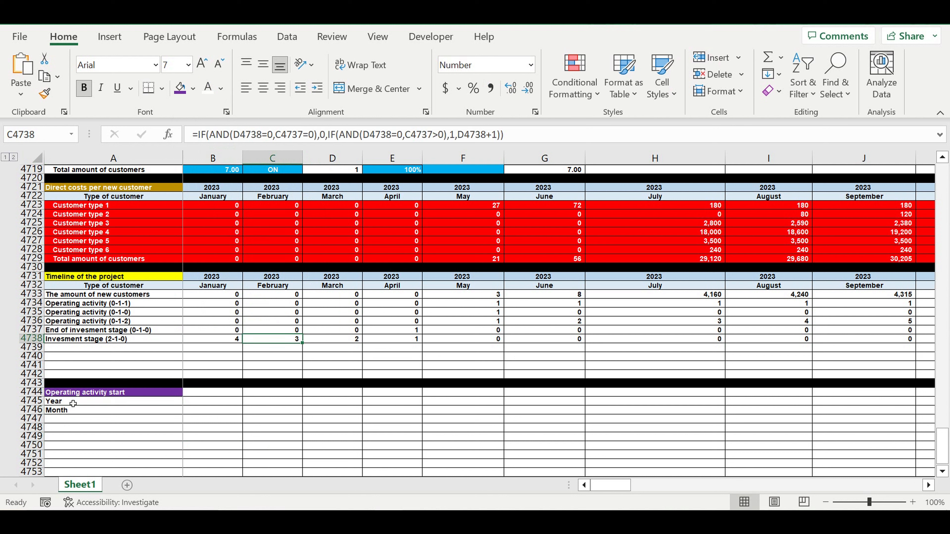
pyautogui.moveTo(73, 403); pyautogui.dragTo(73, 411)
pyautogui.click(316, 87)
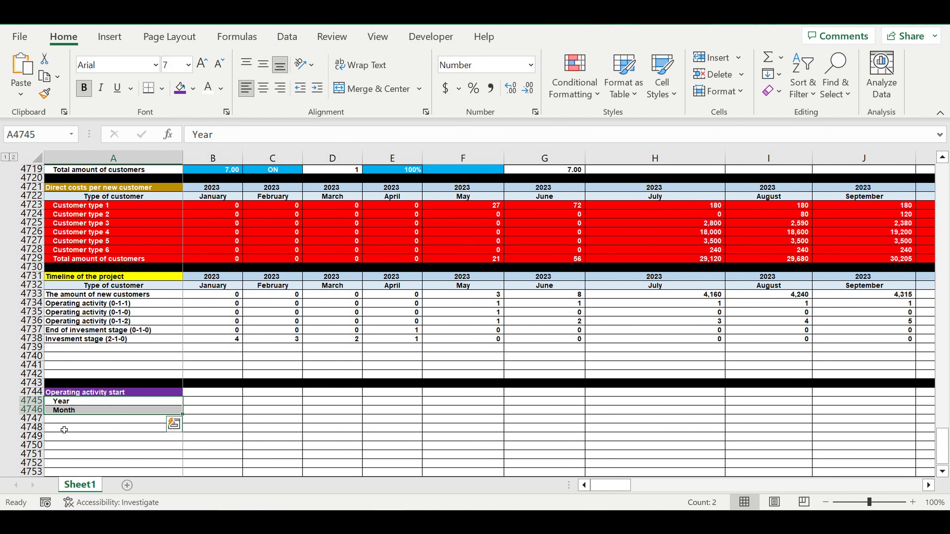
# - Fill the whole of row 4747 with black as a separator below the Year and Month rows
pyautogui.click(34, 419)
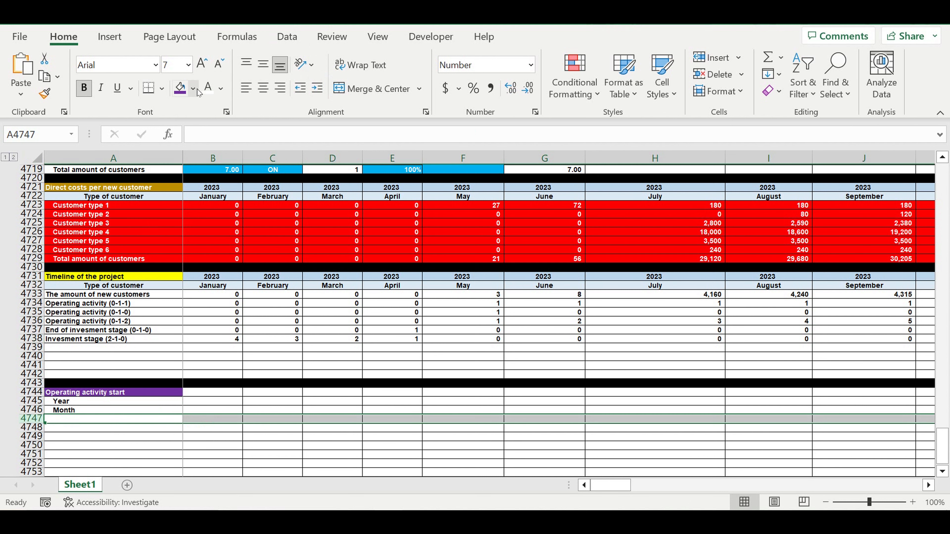
pyautogui.click(192, 88)
pyautogui.click(192, 126)
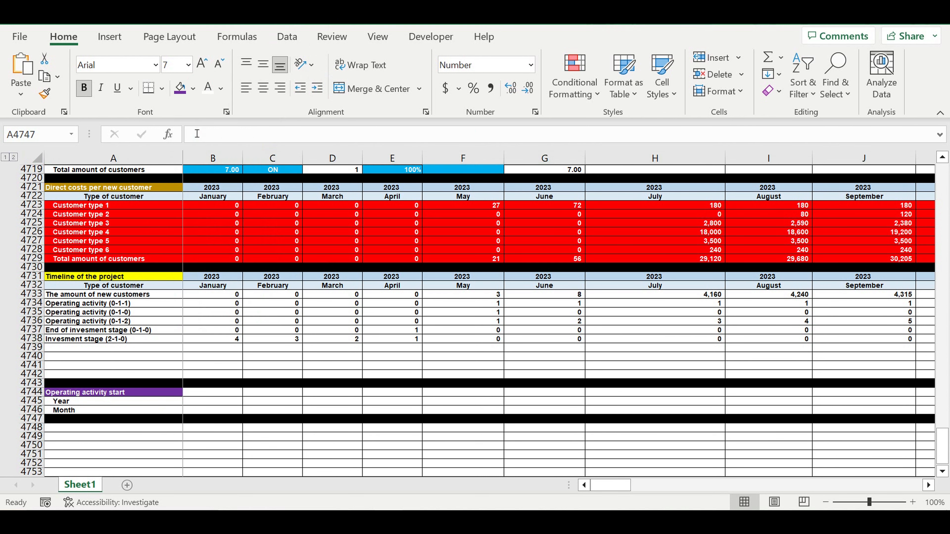
pyautogui.click(193, 366)
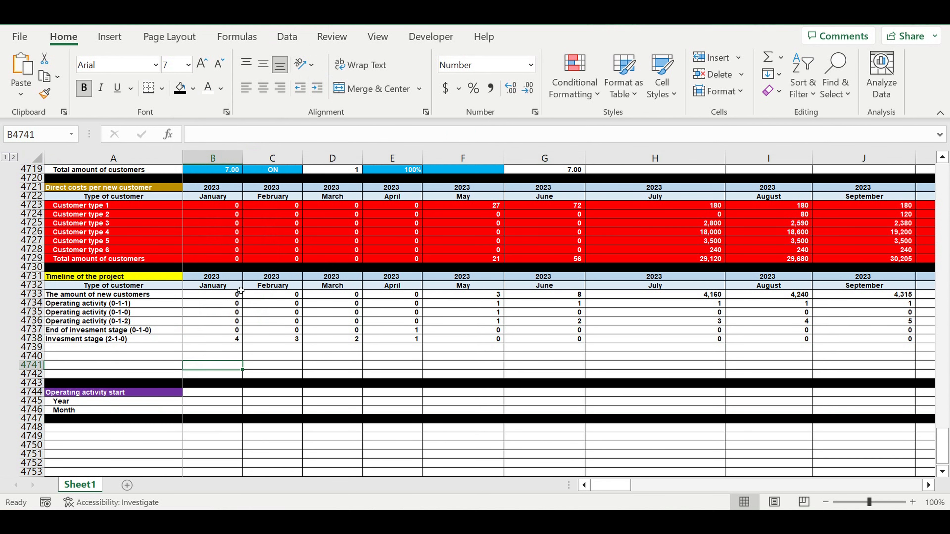
# - Label A4739 in the timeline block Operating activity start (year)
pyautogui.click(157, 350)
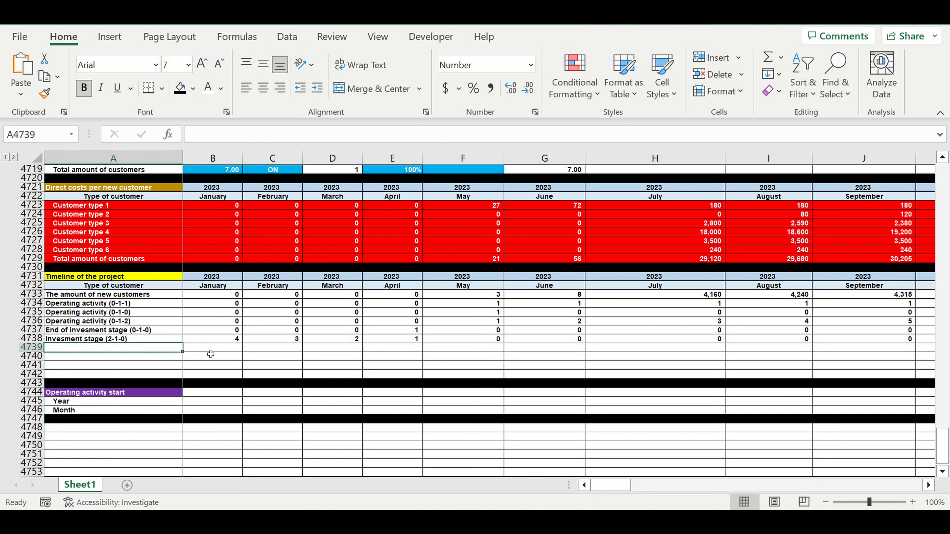
pyautogui.write('Operating activity start')
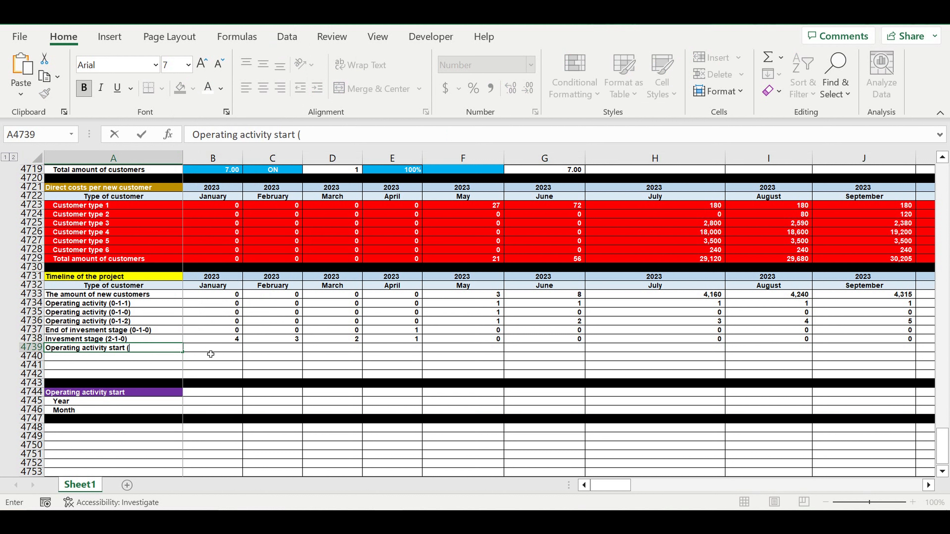
pyautogui.write(' (year')
pyautogui.press('Return')
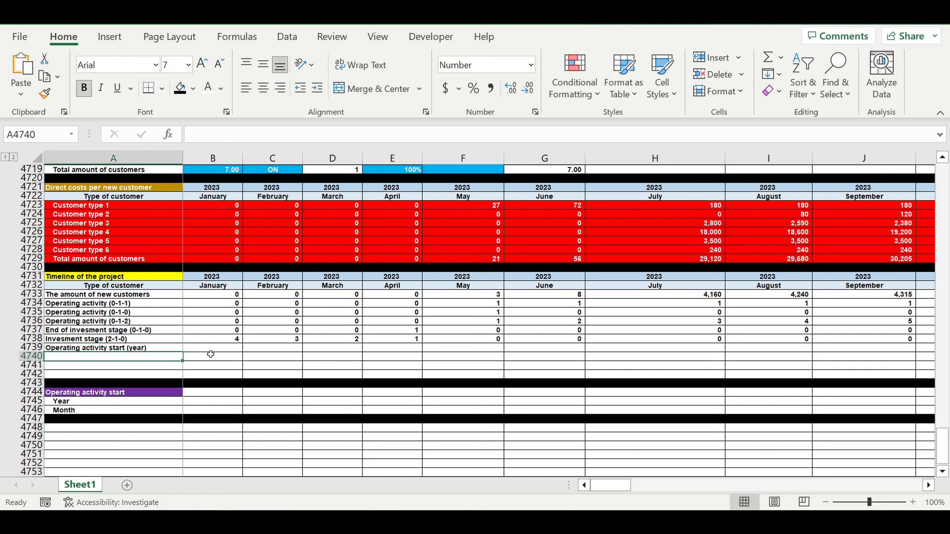
# - Enter =B4735*B4731 in B4739 and fill the formula across row 4739 to December 2032 in column DQ
pyautogui.click(217, 351)
pyautogui.write('=')
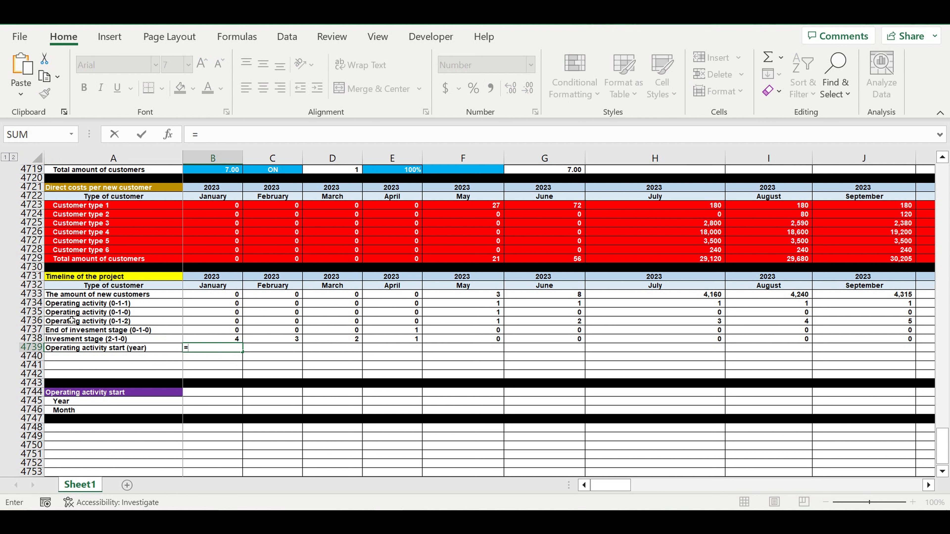
pyautogui.click(198, 314)
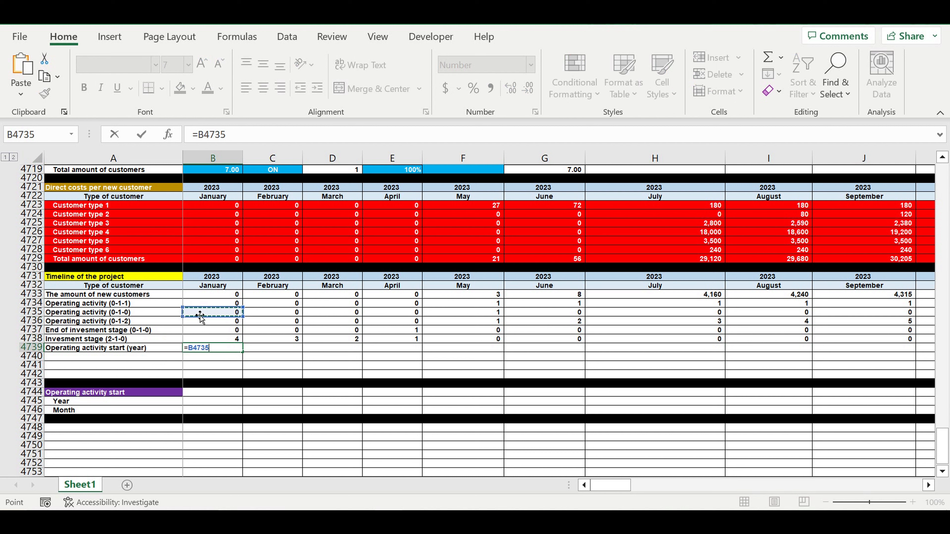
pyautogui.write('*')
pyautogui.click(213, 278)
pyautogui.hotkey('ctrl', 'Return')
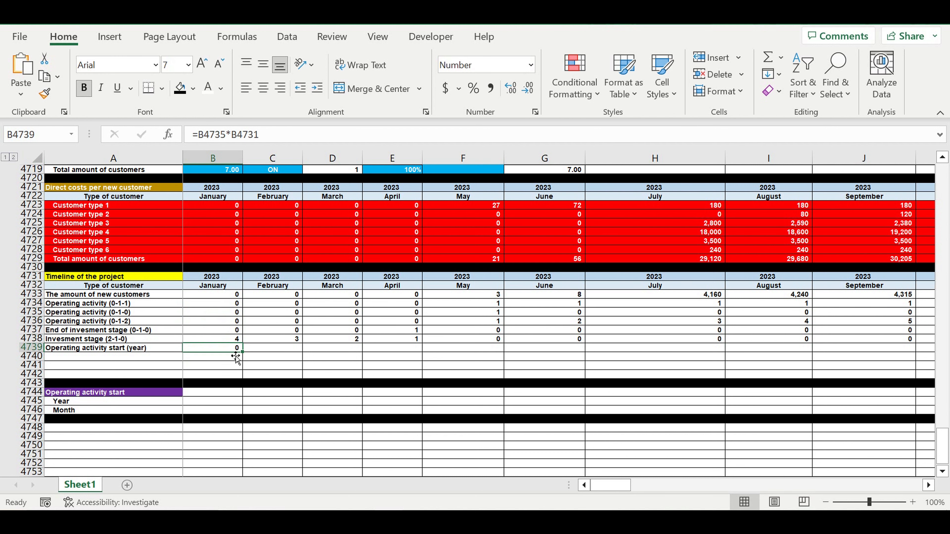
pyautogui.moveTo(245, 355); pyautogui.dragTo(854, 359)
# - Total the start-year row in DR4739 with =SUM(B4739:DQ4739)
pyautogui.click(872, 349)
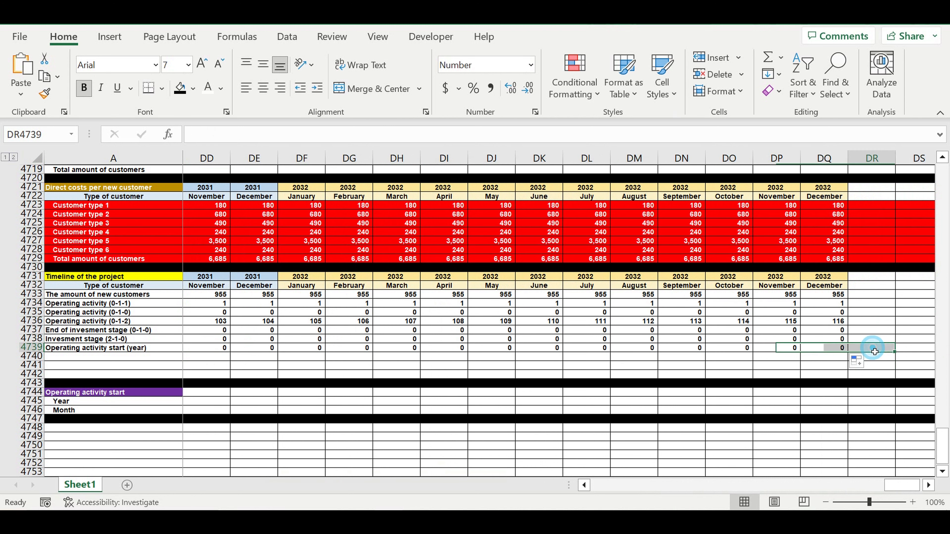
pyautogui.click(768, 57)
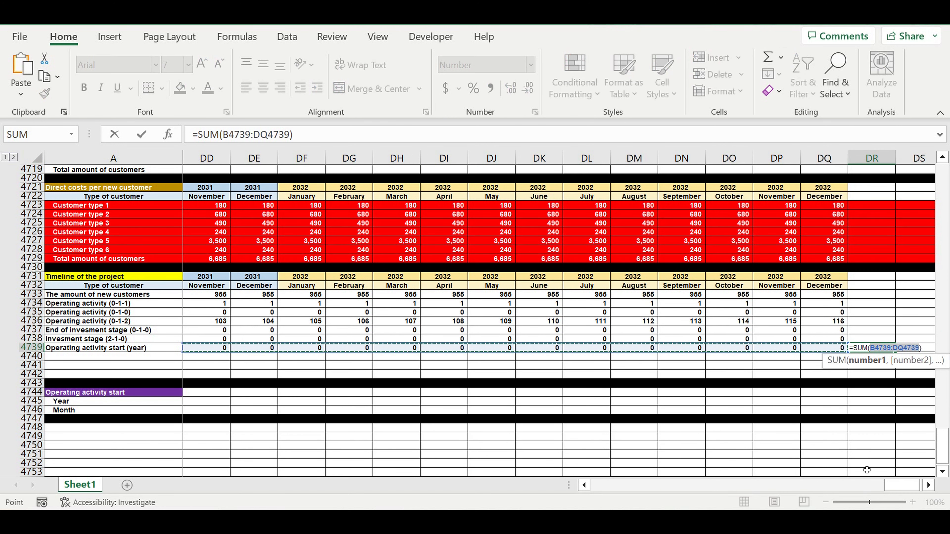
pyautogui.moveTo(903, 491); pyautogui.dragTo(502, 490)
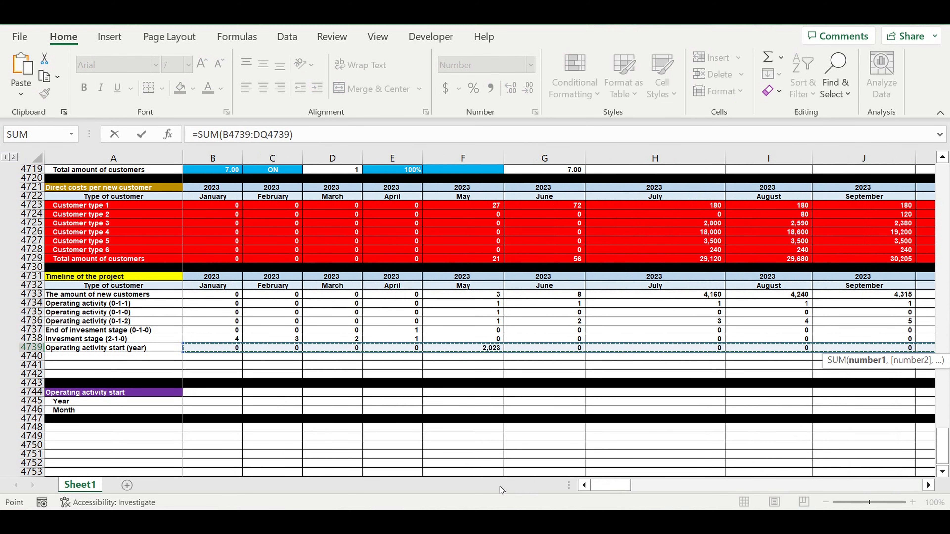
pyautogui.press('Return')
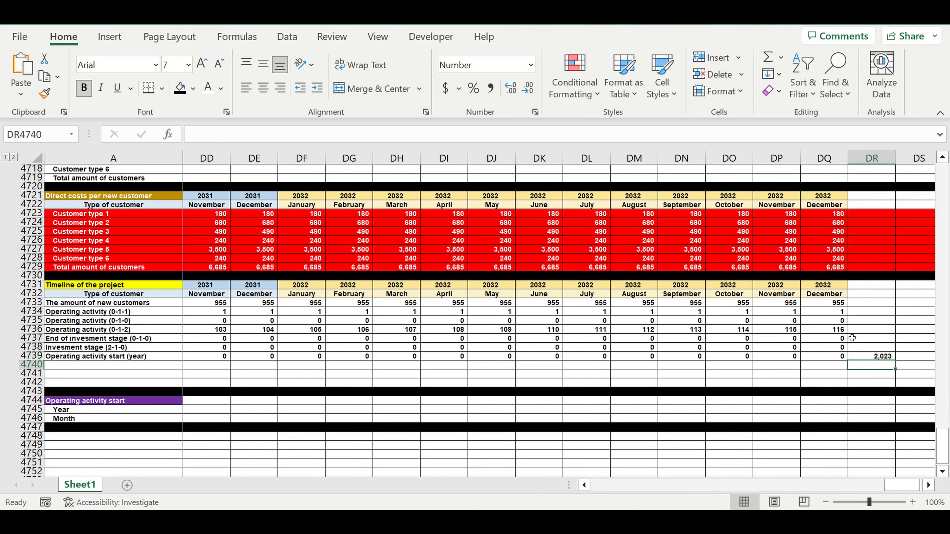
# - Link the Year cell B4745 to the start-year total with =DR4739
pyautogui.moveTo(892, 487); pyautogui.dragTo(218, 411)
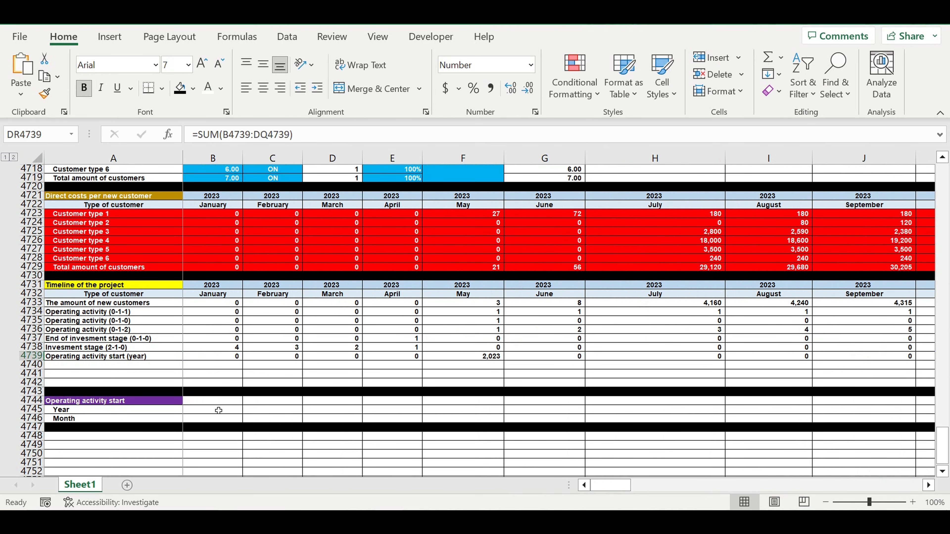
pyautogui.click(213, 414)
pyautogui.write('=')
pyautogui.moveTo(610, 485); pyautogui.dragTo(901, 486)
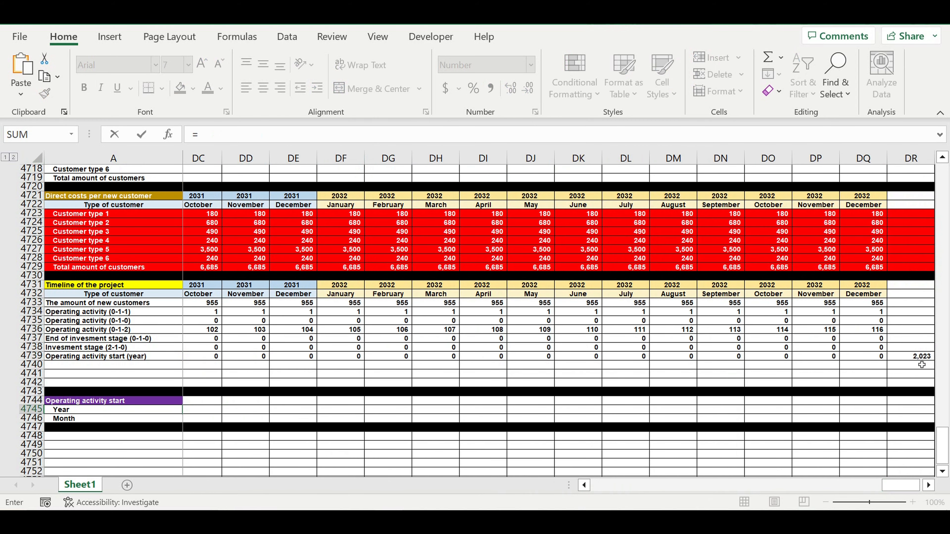
pyautogui.click(921, 359)
pyautogui.press('Return')
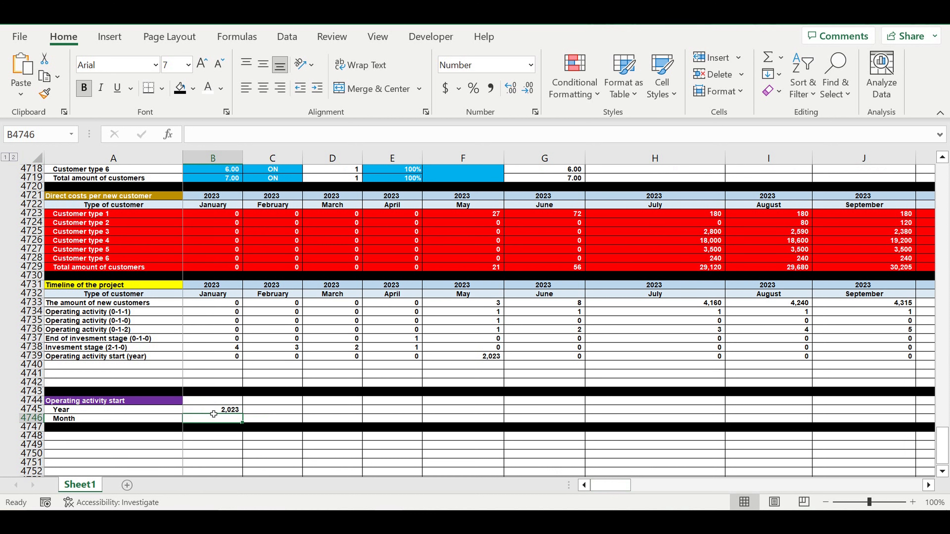
# - Turn off the thousands separator in the number format of Year cell B4745
pyautogui.click(211, 412)
pyautogui.rightClick(210, 412)
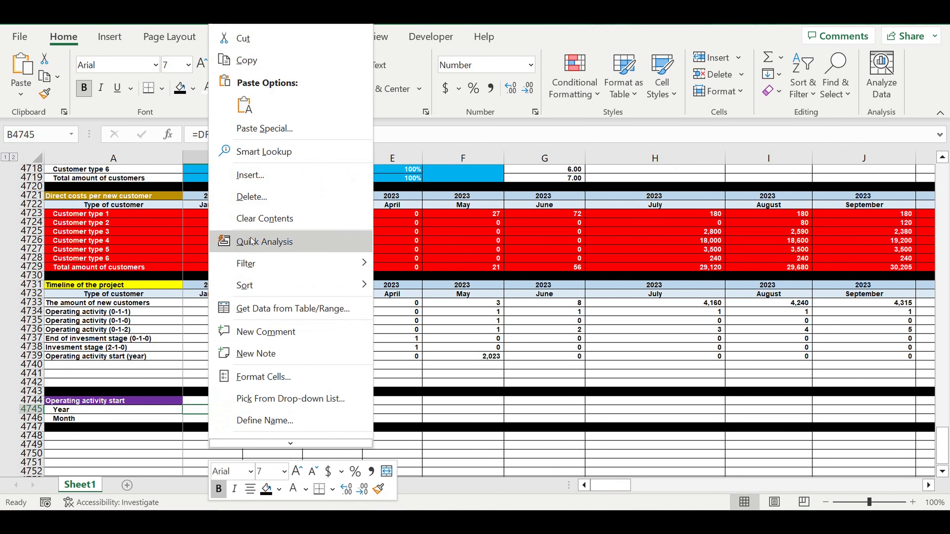
pyautogui.press('Escape')
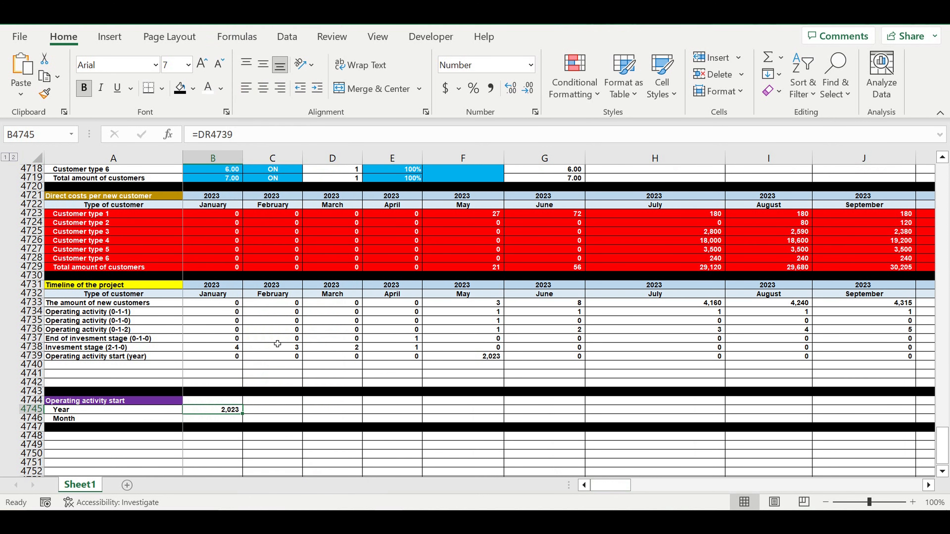
pyautogui.hotkey('ctrl', '1')
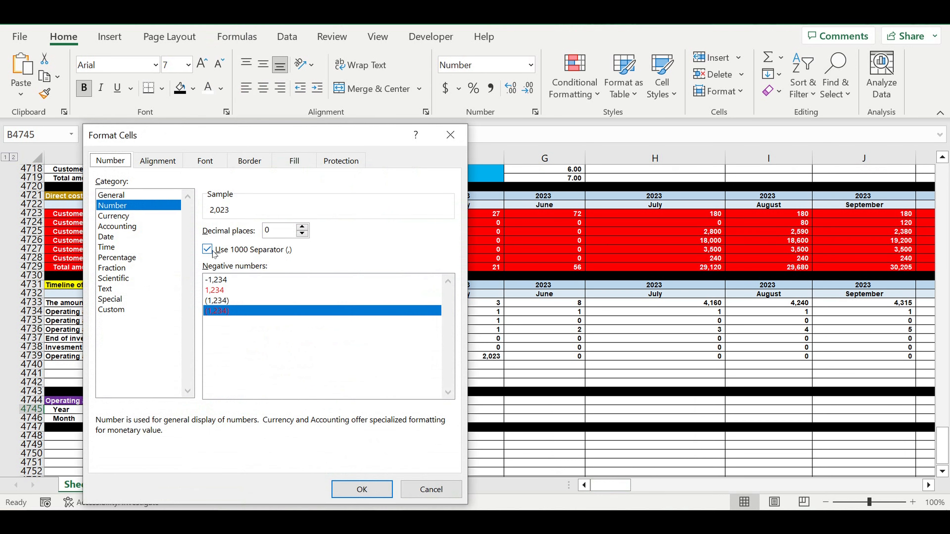
pyautogui.click(208, 250)
pyautogui.click(357, 488)
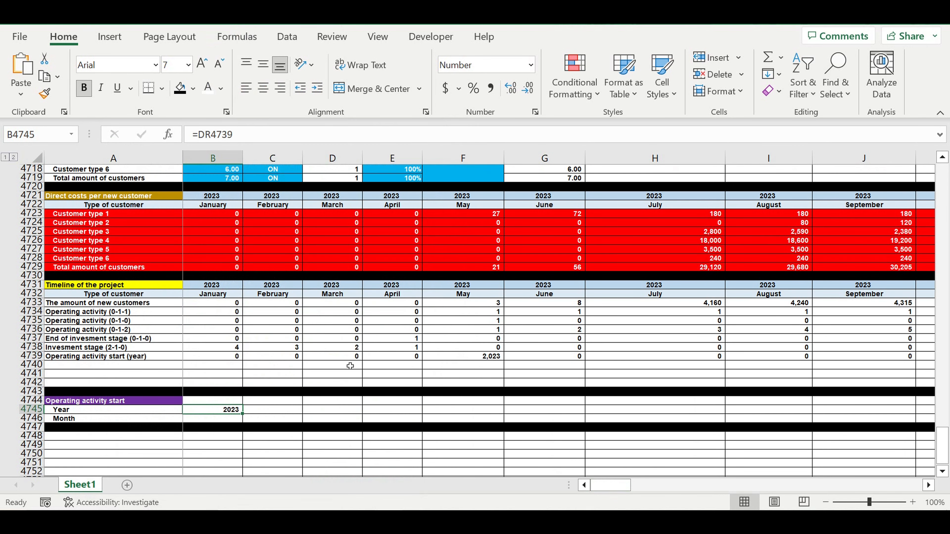
# - Copy the A4739 label text into A4740 and change it to Operating activity start (month)
pyautogui.click(347, 358)
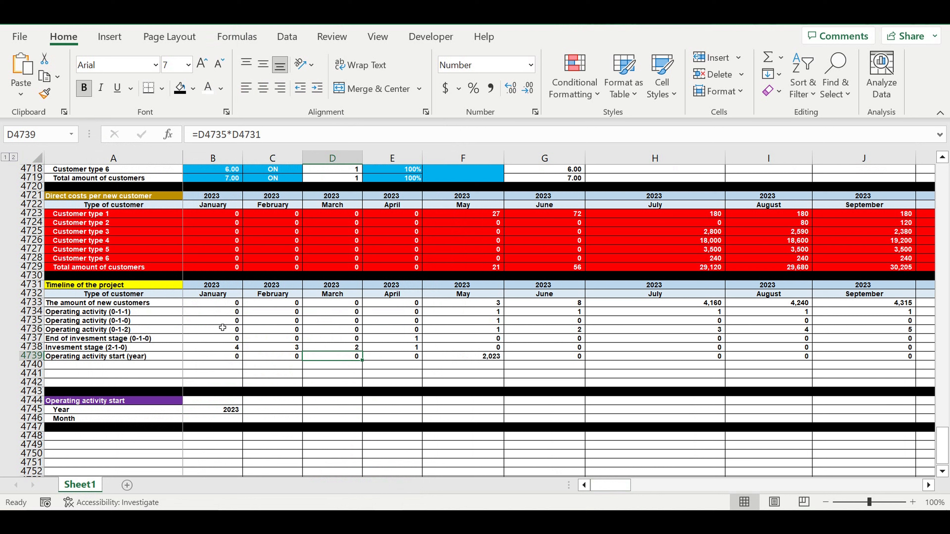
pyautogui.click(121, 359)
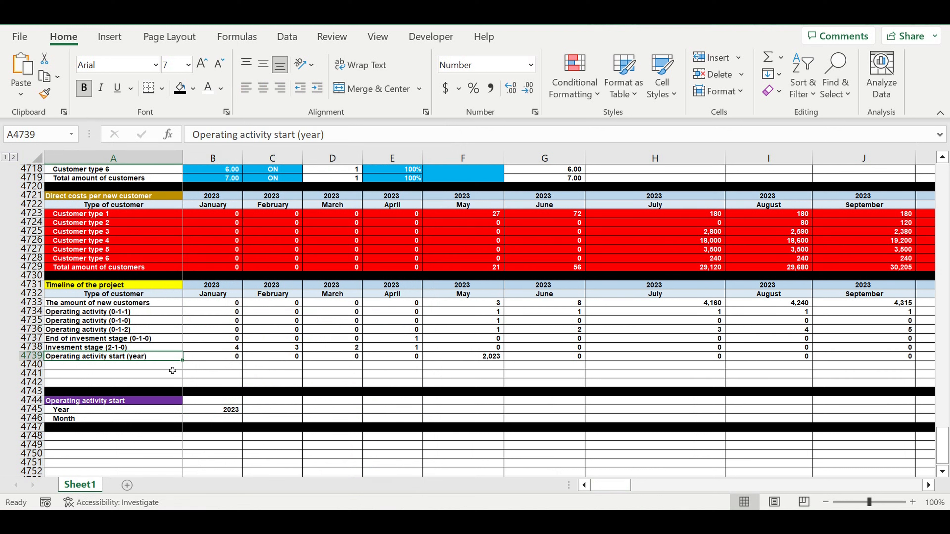
pyautogui.moveTo(186, 366); pyautogui.dragTo(183, 370)
pyautogui.doubleClick(310, 135)
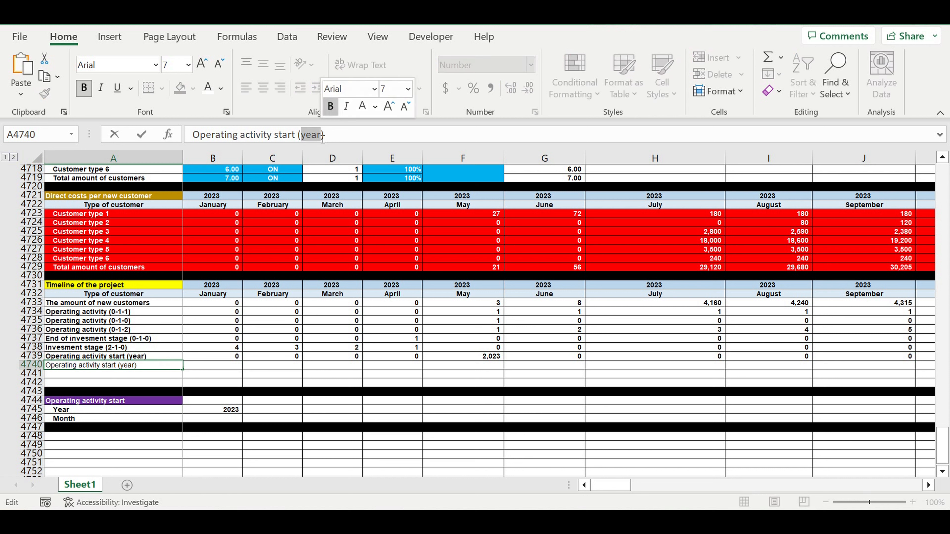
pyautogui.write('month')
pyautogui.press('Return')
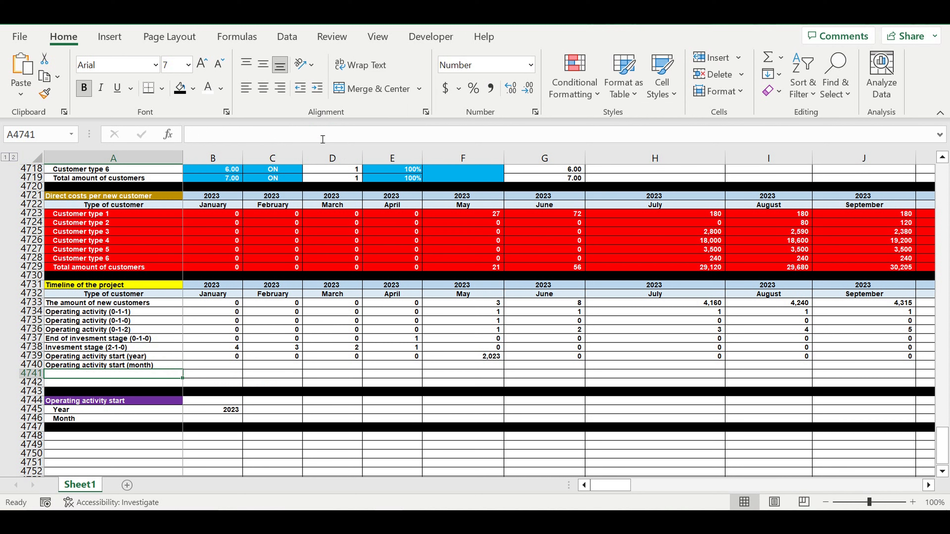
# - Insert a blank row above The amount of new customers (row 4733) and fill it with light gold
pyautogui.click(32, 303)
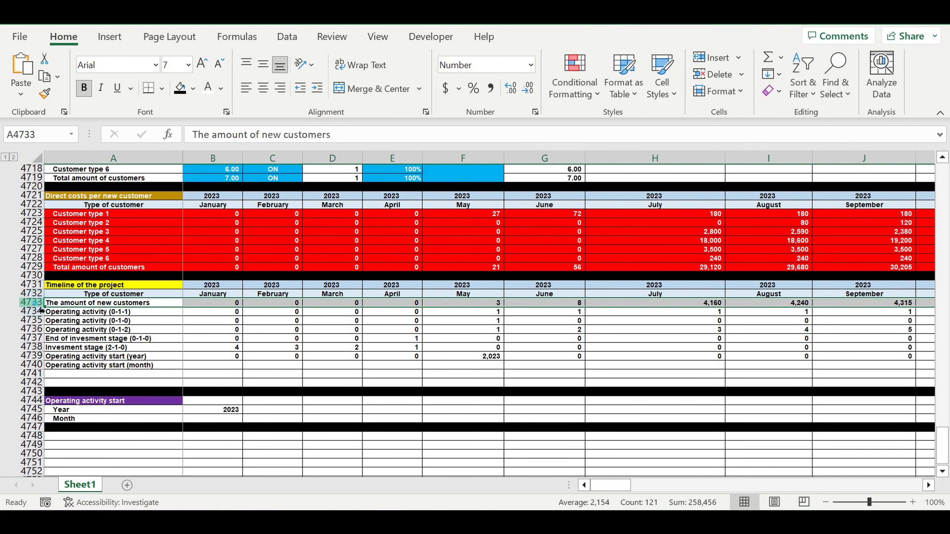
pyautogui.rightClick(32, 303)
pyautogui.click(75, 160)
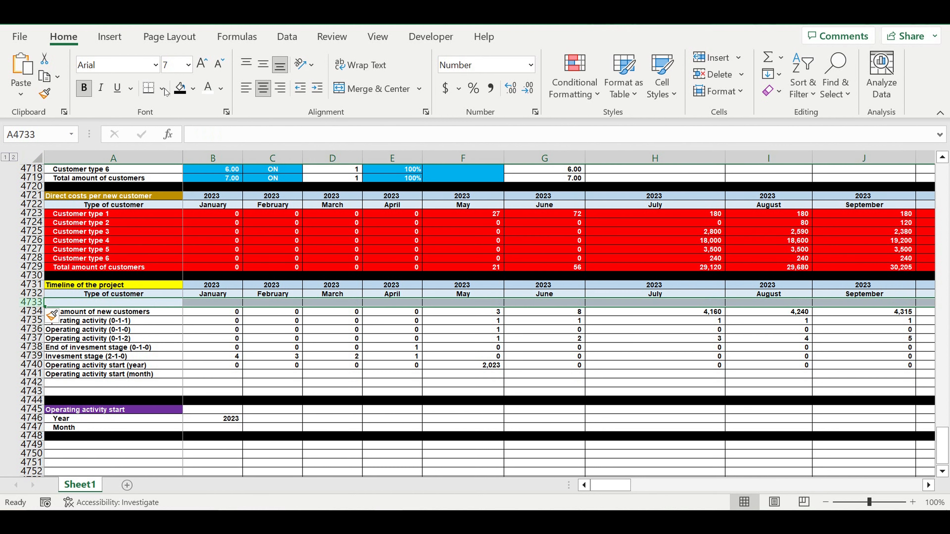
pyautogui.click(194, 94)
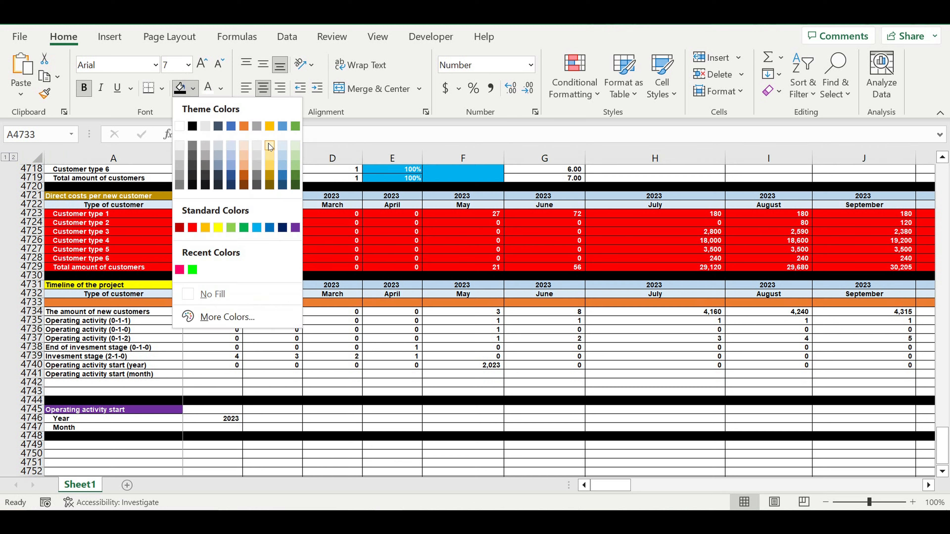
pyautogui.click(266, 143)
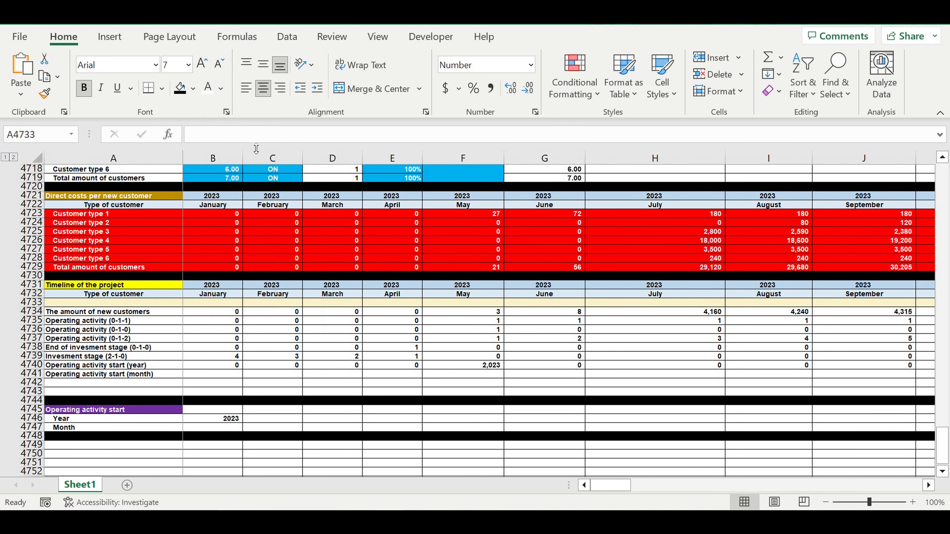
# - Number the 2023 months 1 to 12 in row 4733, starting with 1 in B4733 and filling =B4733+1 from C4733 to M4733
pyautogui.click(221, 307)
pyautogui.write('1')
pyautogui.press('Return')
pyautogui.click(267, 304)
pyautogui.write('=')
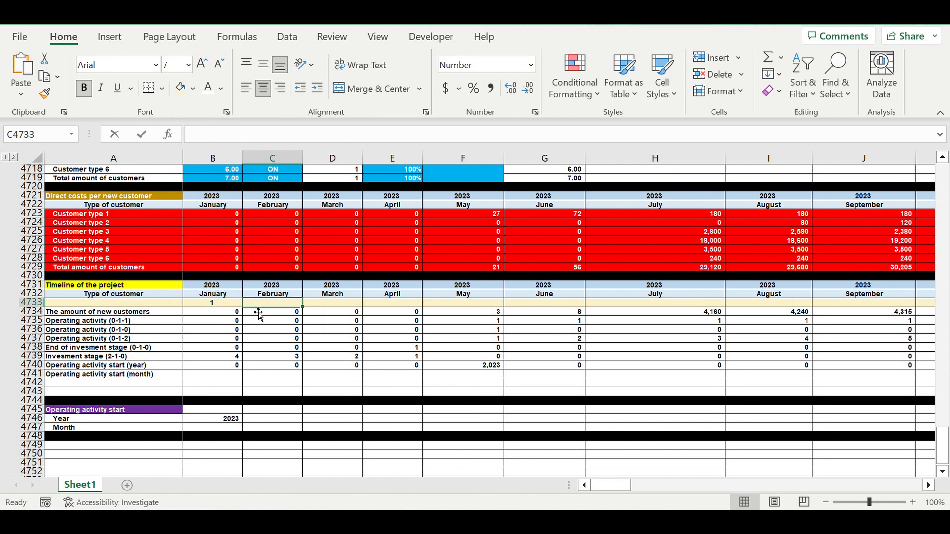
pyautogui.click(228, 306)
pyautogui.write('+1')
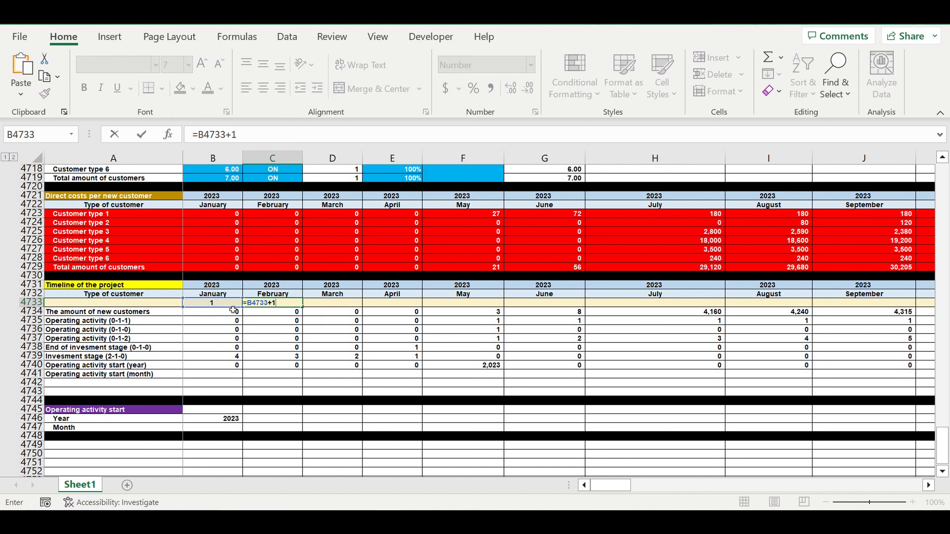
pyautogui.press('Return')
pyautogui.click(269, 303)
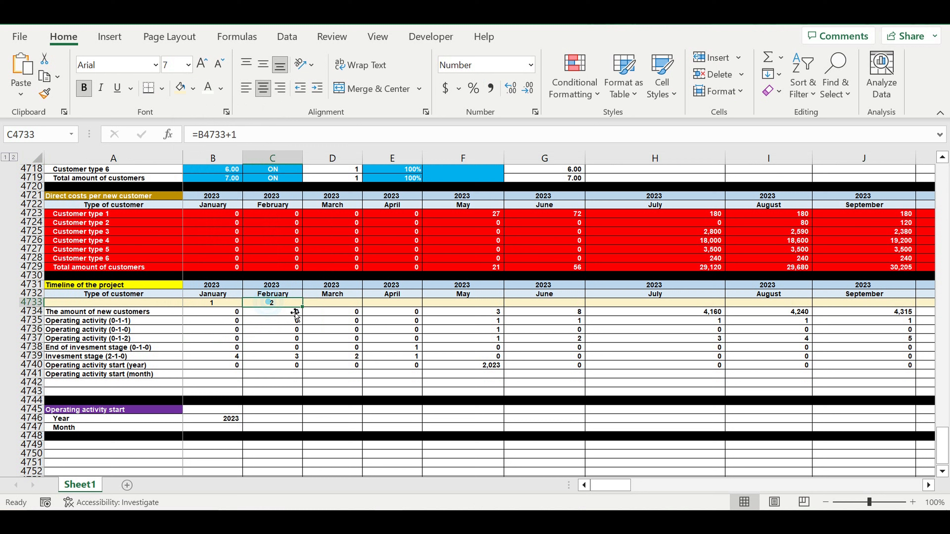
pyautogui.moveTo(303, 316); pyautogui.dragTo(739, 319)
# - Repeat the month numbers for 2024 to 2032 by entering =B4733 in N4733 and filling it across to DQ4733
pyautogui.click(770, 306)
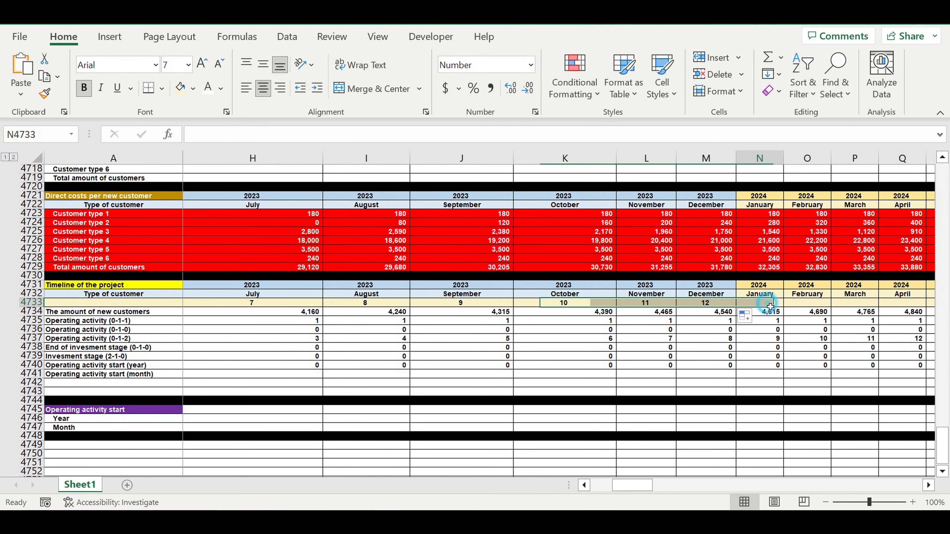
pyautogui.write('=')
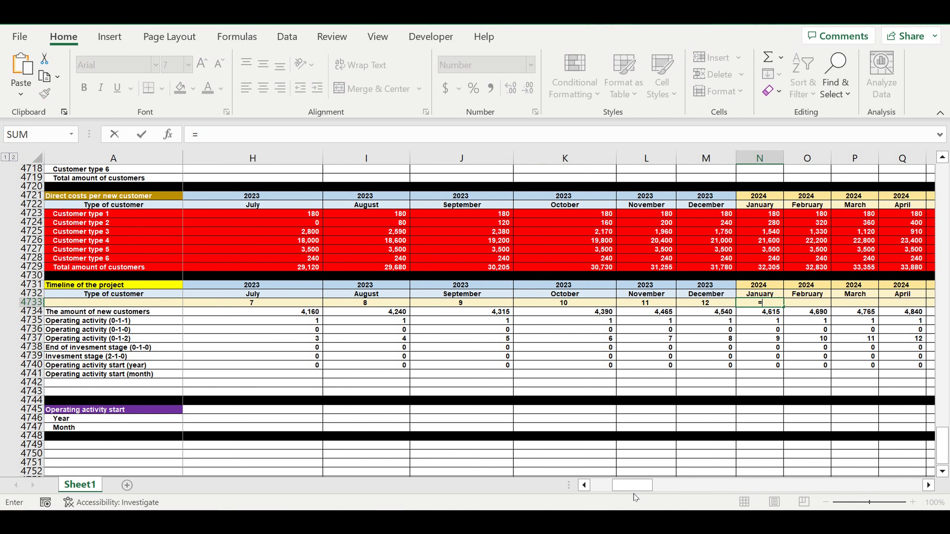
pyautogui.moveTo(634, 485); pyautogui.dragTo(613, 486)
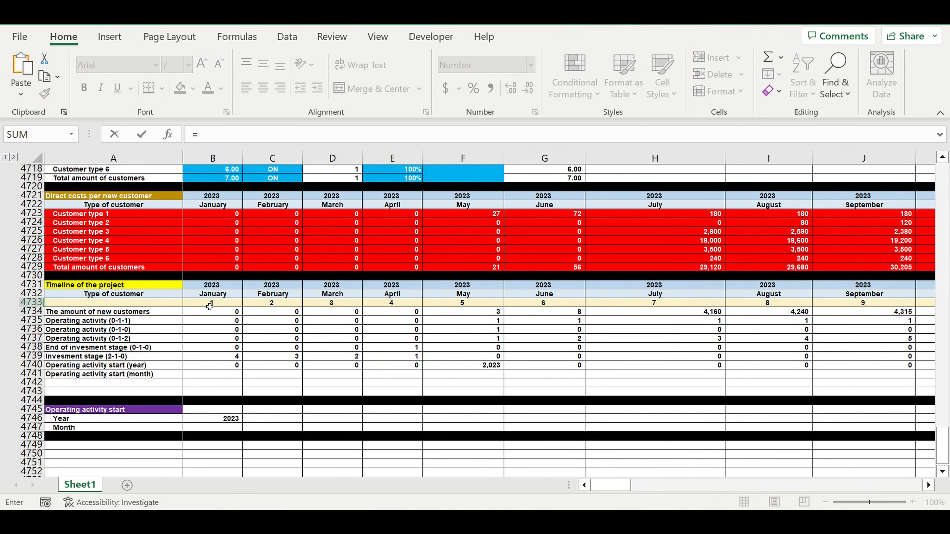
pyautogui.click(211, 305)
pyautogui.press('Return')
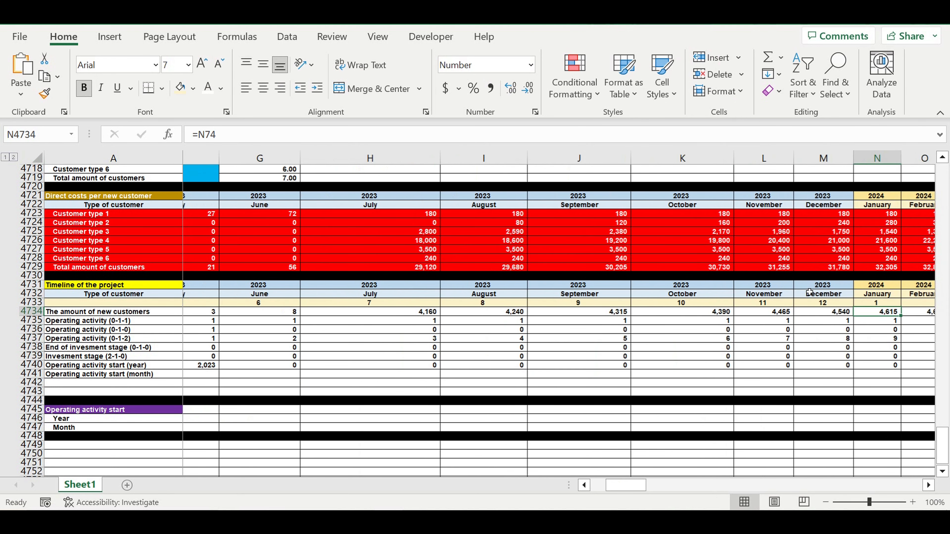
pyautogui.click(852, 305)
pyautogui.moveTo(868, 311); pyautogui.dragTo(861, 339)
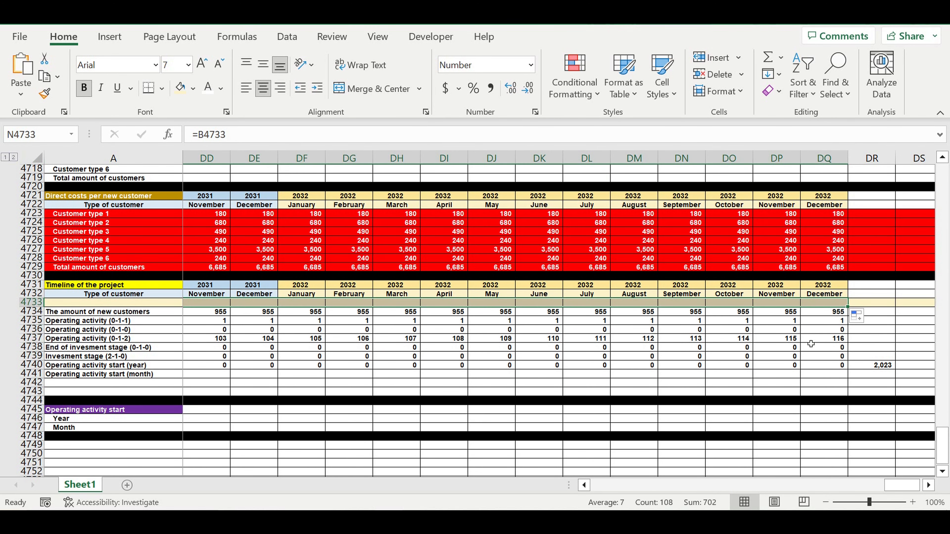
pyautogui.click(803, 338)
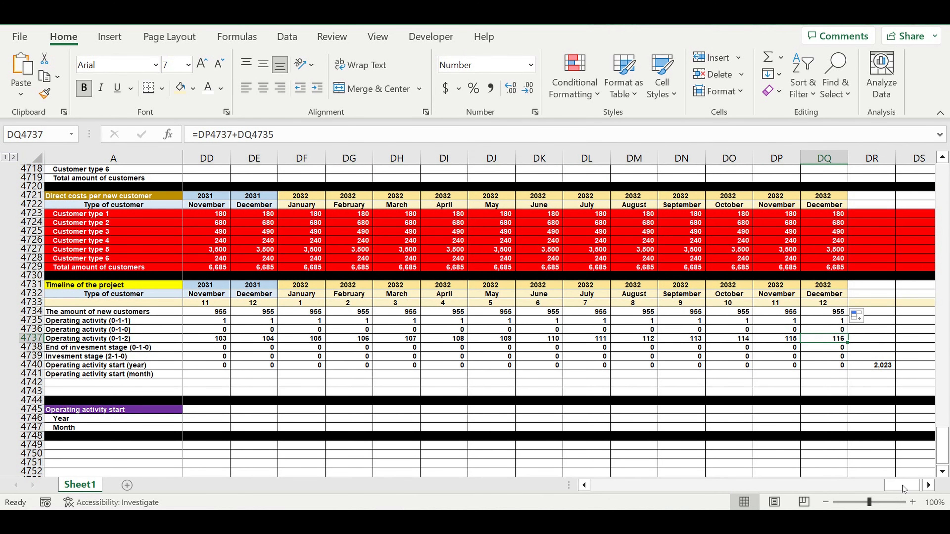
# - Enter =B4733*B4736 in B4741 to calculate the operating activity start month for January 2023
pyautogui.moveTo(902, 489); pyautogui.dragTo(609, 486)
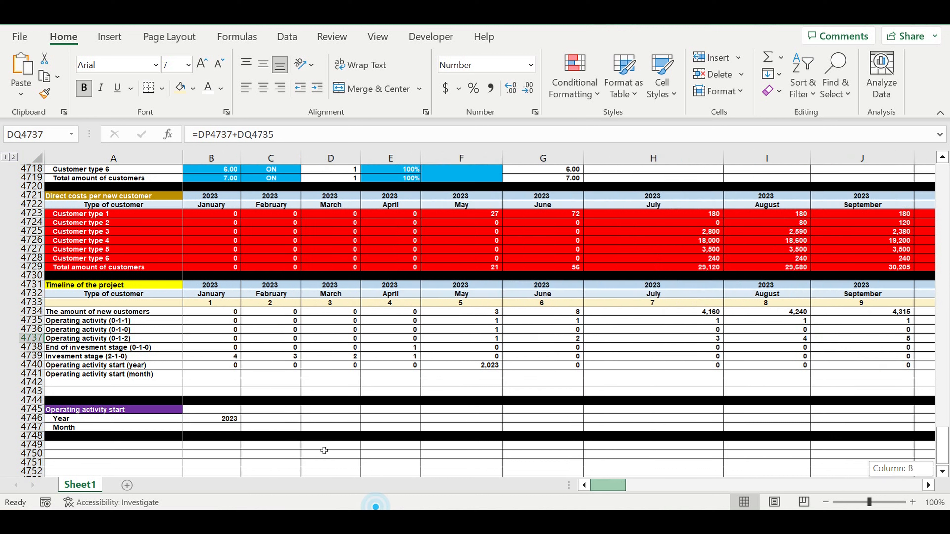
pyautogui.click(213, 374)
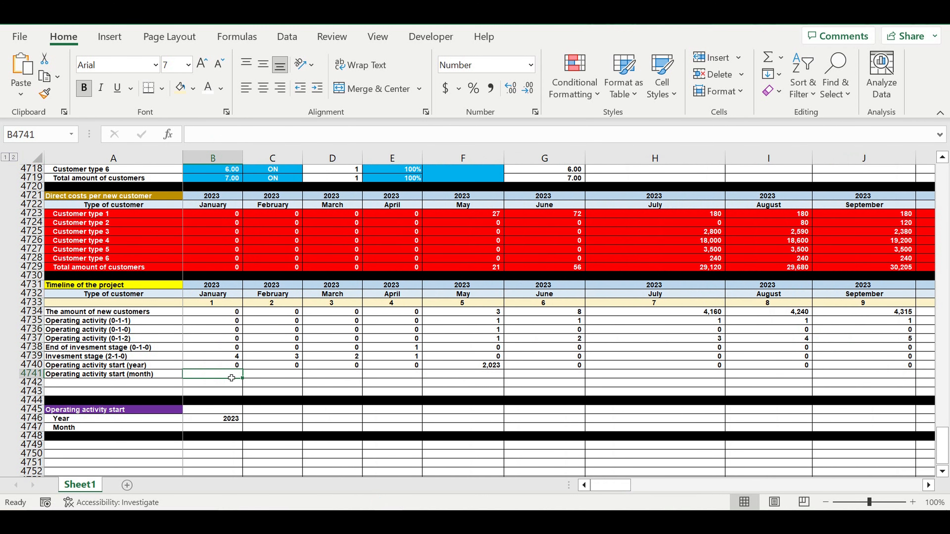
pyautogui.write('=')
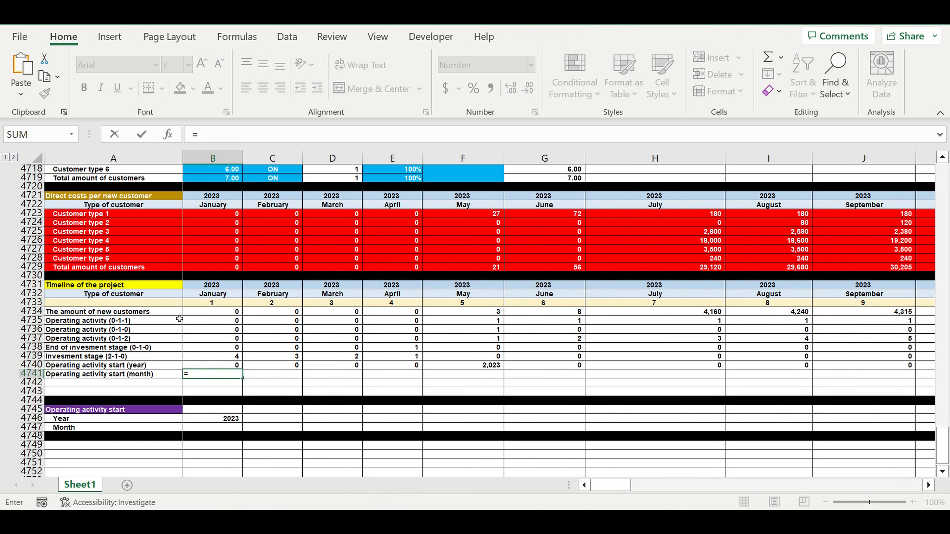
pyautogui.click(205, 306)
pyautogui.write('*')
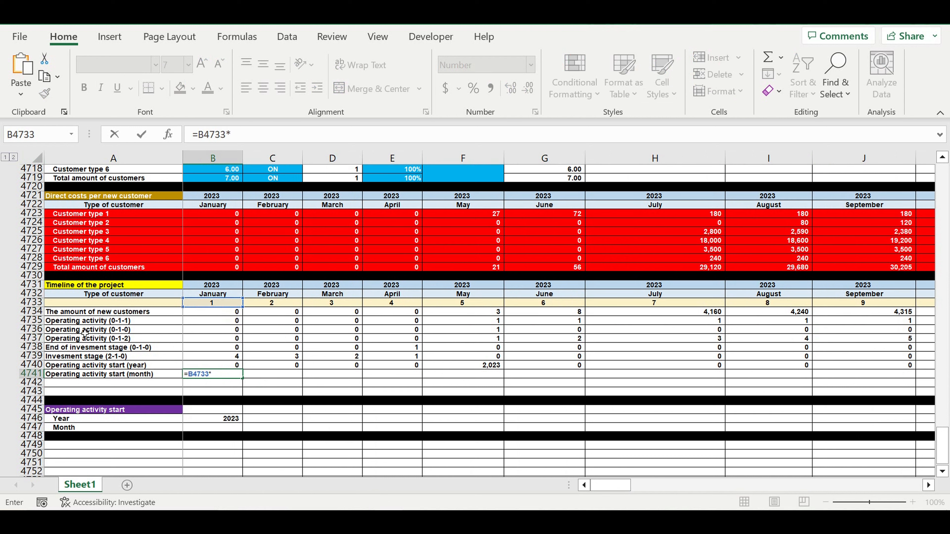
pyautogui.click(201, 334)
pyautogui.press('Return')
pyautogui.press('Up')
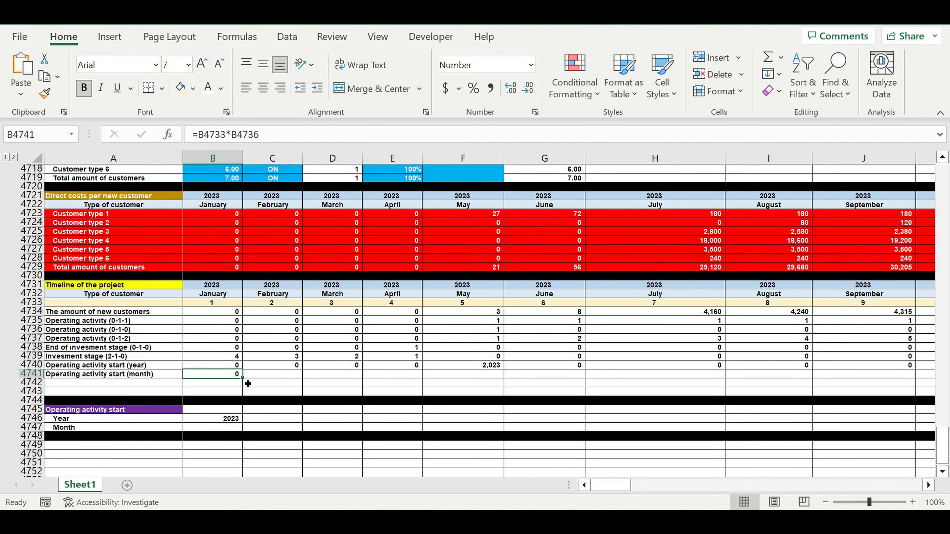
# - Fill the start-month formula from B4741 across the whole row to DQ4741
pyautogui.moveTo(248, 383); pyautogui.dragTo(818, 382)
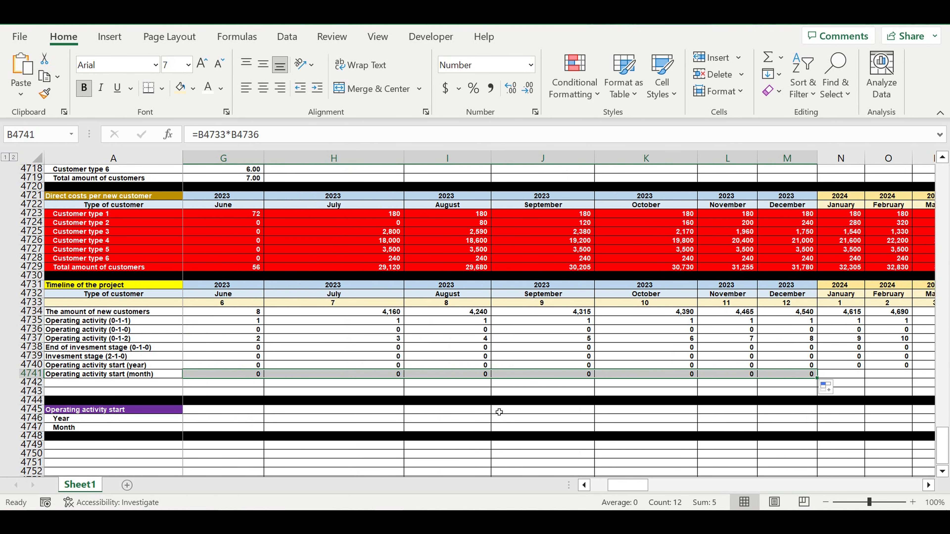
pyautogui.click(801, 373)
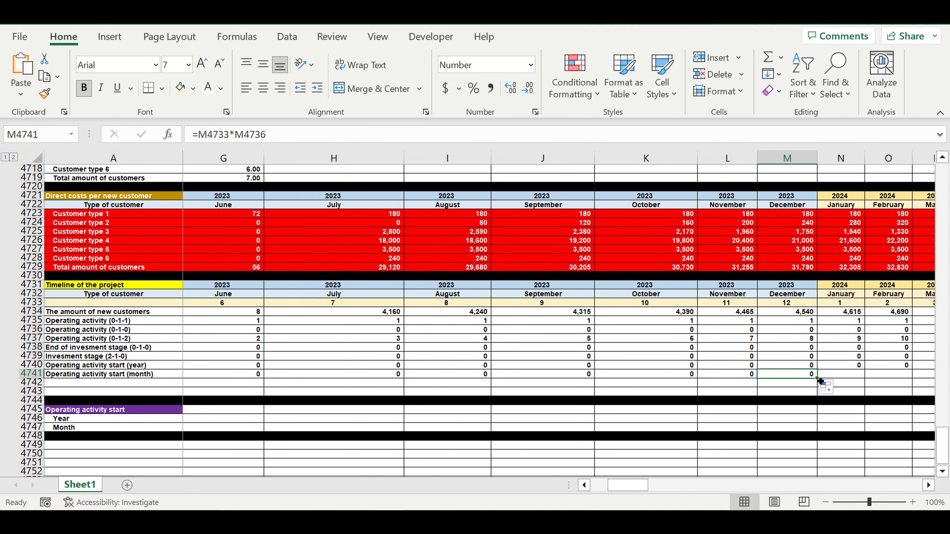
pyautogui.moveTo(818, 381)
pyautogui.mouseDown()
pyautogui.moveTo(931, 378)
pyautogui.moveTo(844, 376)
pyautogui.moveTo(931, 378)
pyautogui.moveTo(843, 376)
pyautogui.moveTo(870, 375)
pyautogui.moveTo(804, 388)
pyautogui.mouseUp()
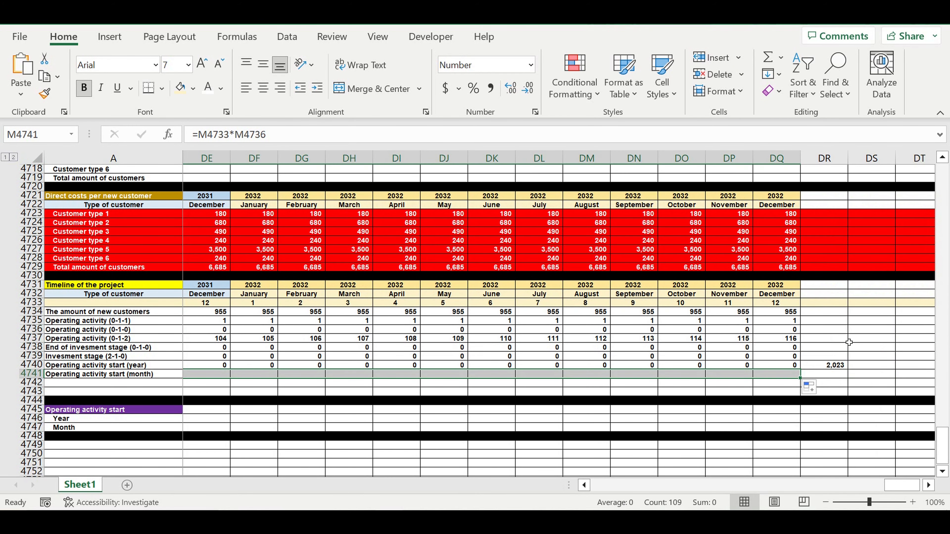
pyautogui.click(846, 340)
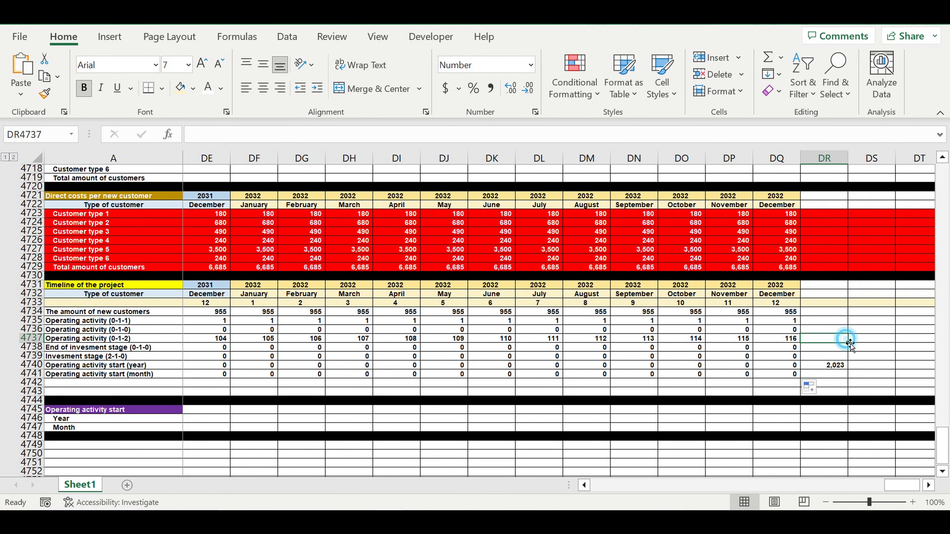
# - Fill the row total formula from DR4740 down to DR4741 and check the May 2023 start-month cell F4741
pyautogui.click(847, 364)
pyautogui.moveTo(850, 373); pyautogui.dragTo(850, 376)
pyautogui.click(879, 365)
pyautogui.click(832, 375)
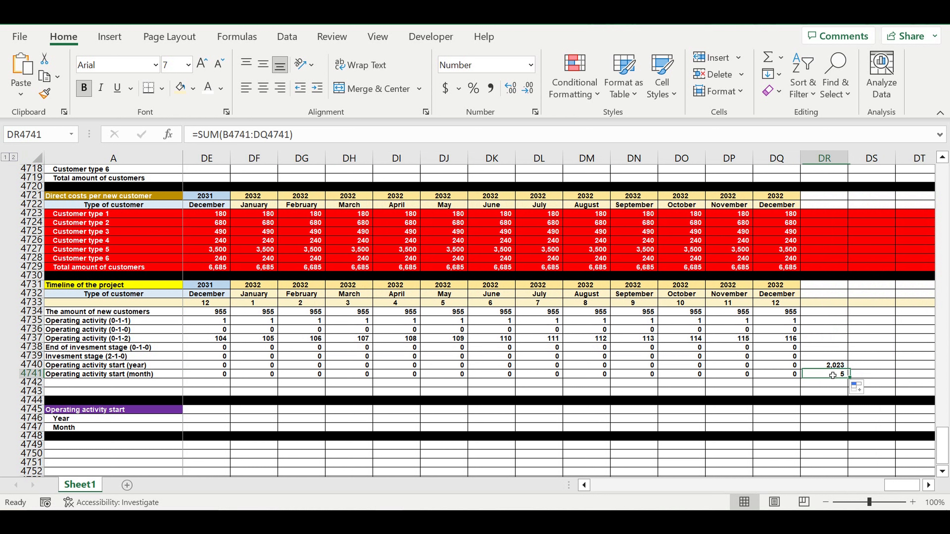
pyautogui.moveTo(899, 487); pyautogui.dragTo(610, 486)
pyautogui.click(483, 375)
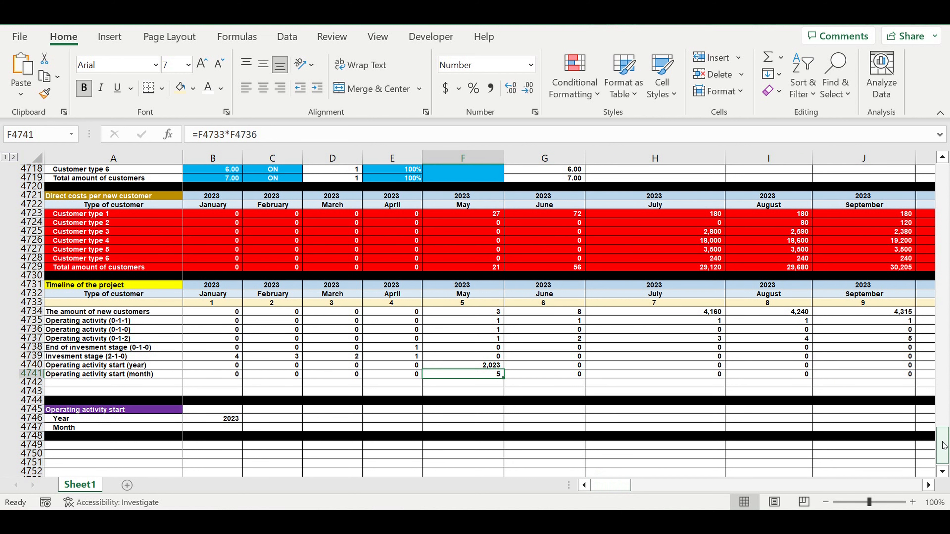
# - Number the month list at the sheet's start 1 to 12 in D1:D12, using 1 in D1 and =D1+1 filled from D2
pyautogui.moveTo(943, 445); pyautogui.dragTo(943, 180)
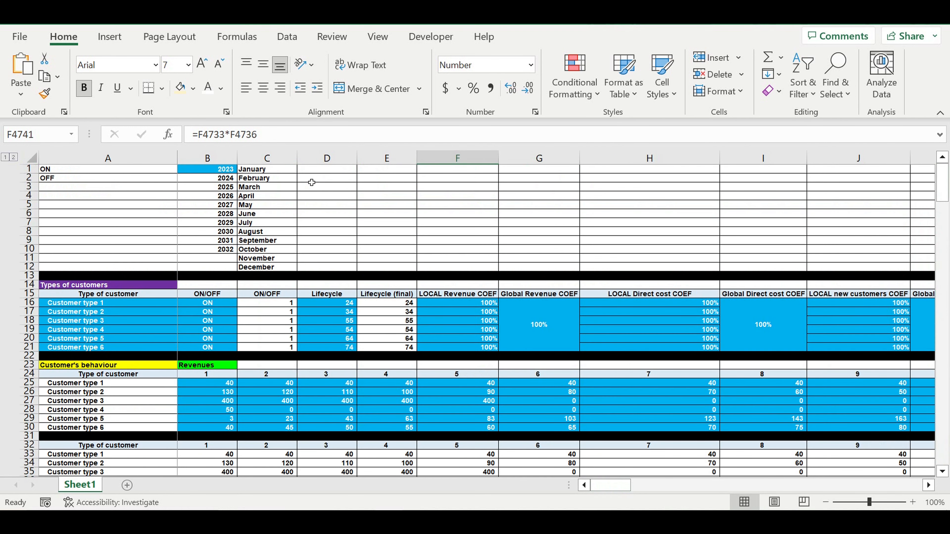
pyautogui.click(327, 173)
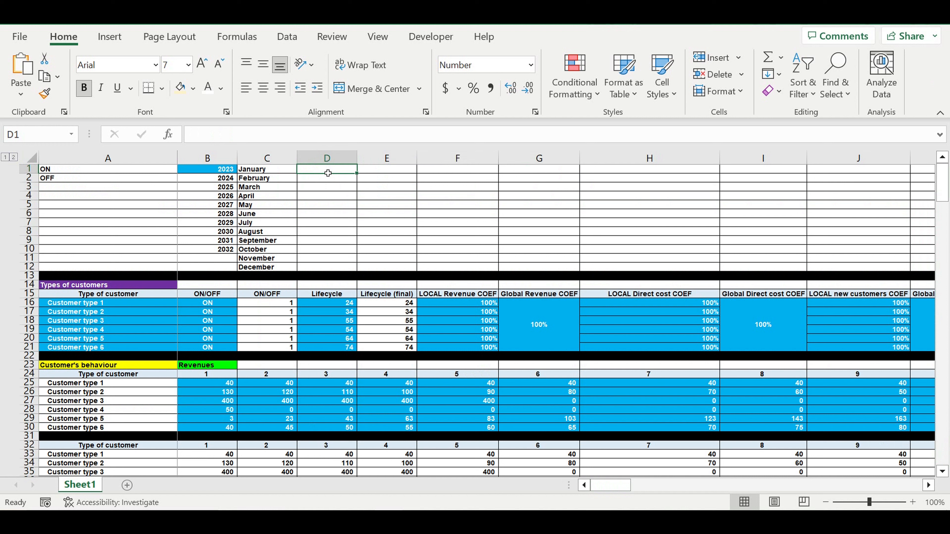
pyautogui.write('1')
pyautogui.press('Return')
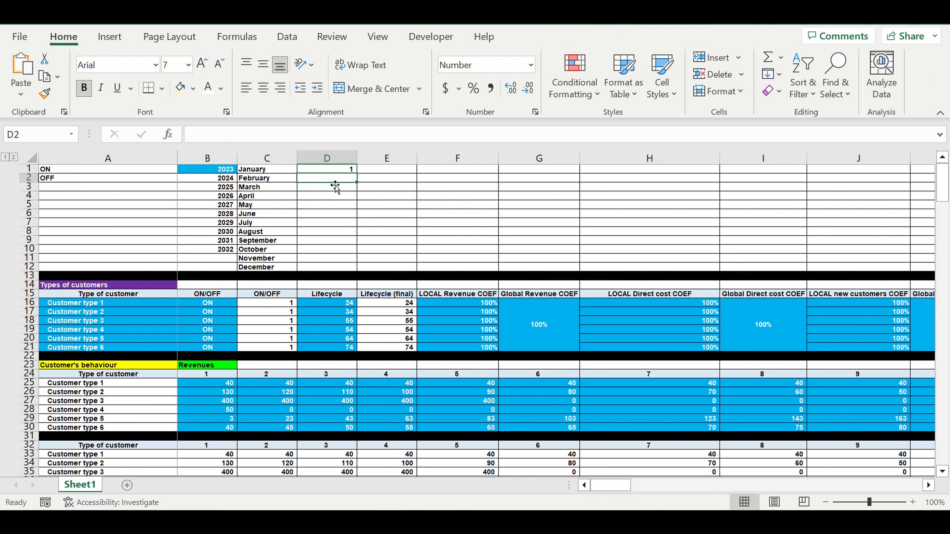
pyautogui.write('=')
pyautogui.click(339, 172)
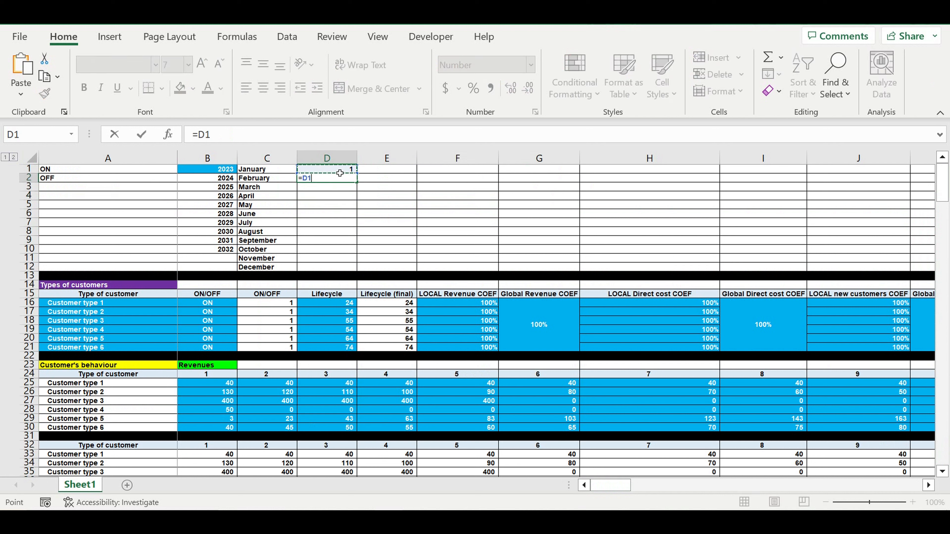
pyautogui.write('+1')
pyautogui.press('Return')
pyautogui.click(347, 179)
pyautogui.moveTo(356, 183); pyautogui.dragTo(347, 271)
pyautogui.click(420, 228)
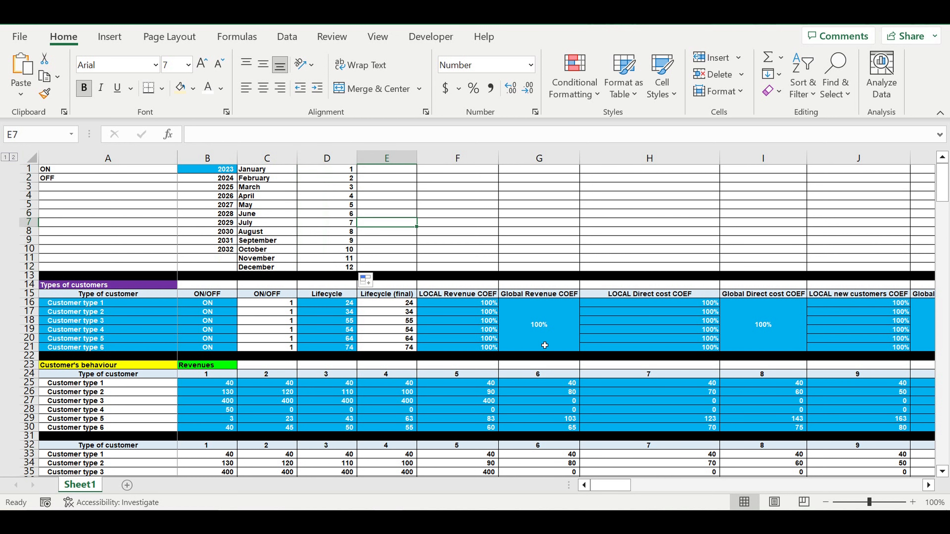
# - Repeat the month names in column E by entering =C1 in E1 and filling it down to E12
pyautogui.click(389, 174)
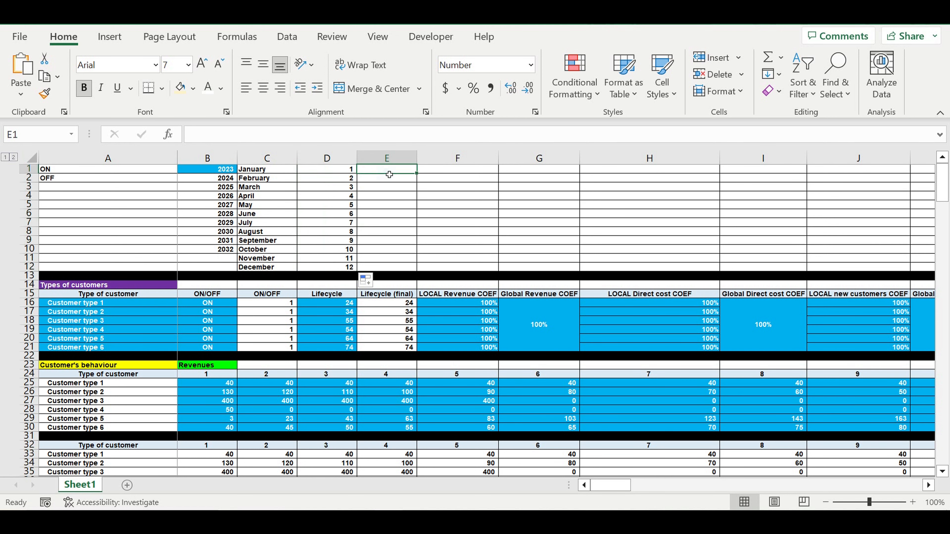
pyautogui.write('=')
pyautogui.click(270, 172)
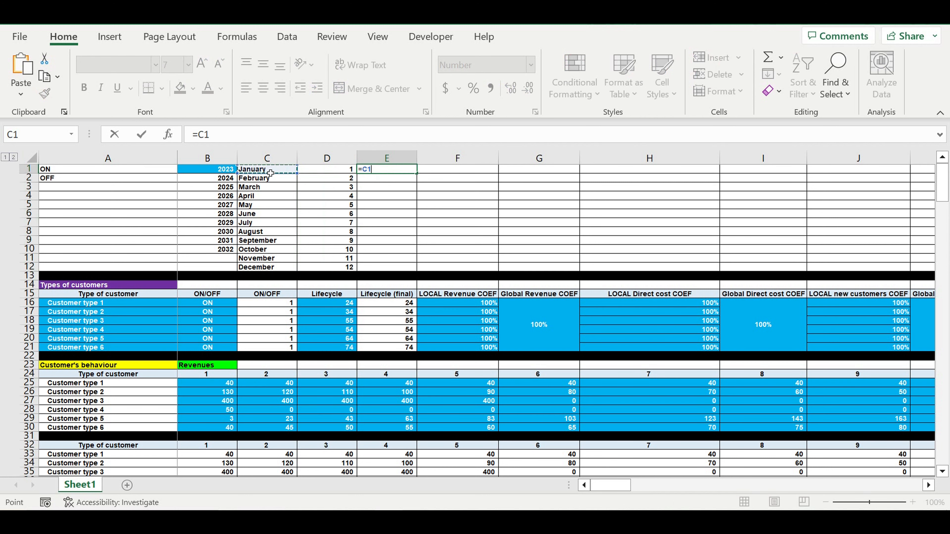
pyautogui.press('Return')
pyautogui.click(390, 170)
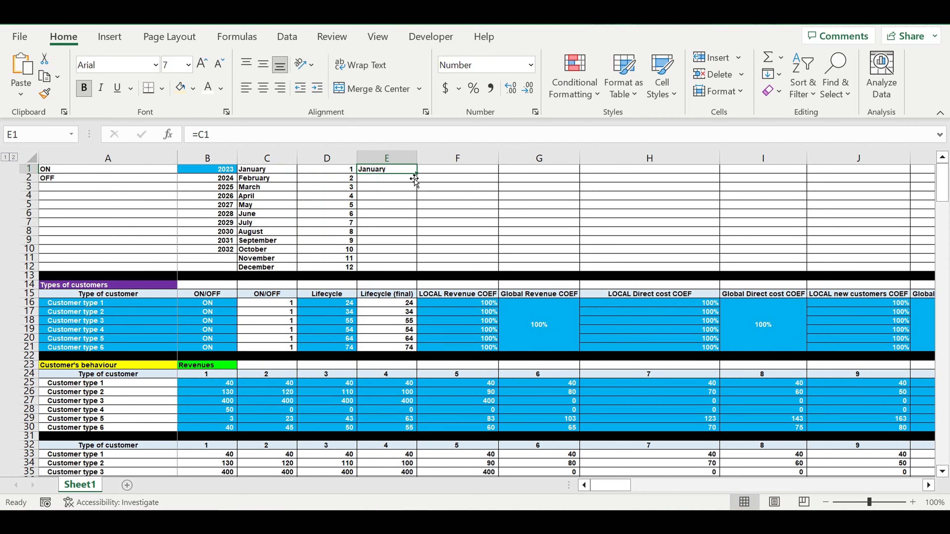
pyautogui.moveTo(417, 174); pyautogui.dragTo(415, 278)
pyautogui.press('Right')
# - In DS4741, look up the start month's name with =VLOOKUP(DR4741,D1:E12,2,0)
pyautogui.moveTo(947, 192); pyautogui.dragTo(948, 475)
pyautogui.moveTo(613, 486); pyautogui.dragTo(920, 483)
pyautogui.click(928, 486)
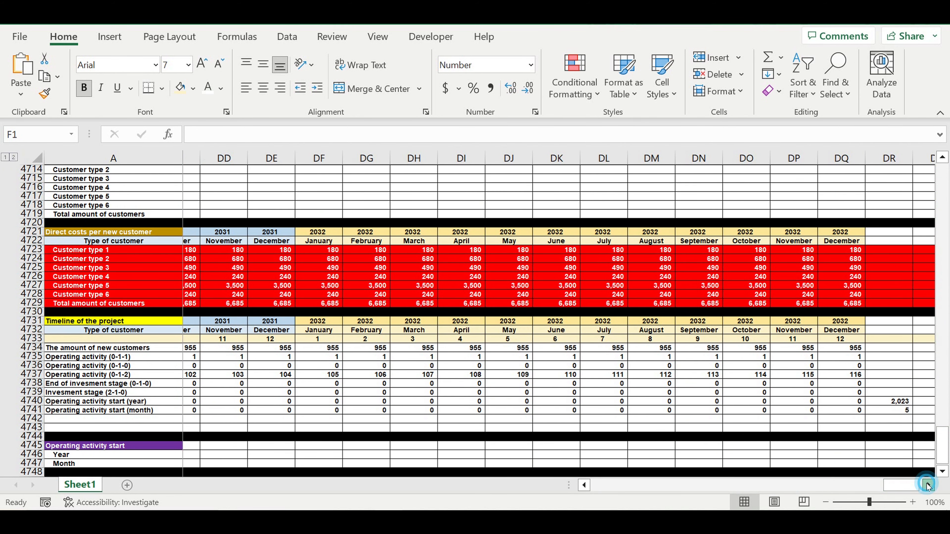
pyautogui.click(928, 486)
pyautogui.click(869, 414)
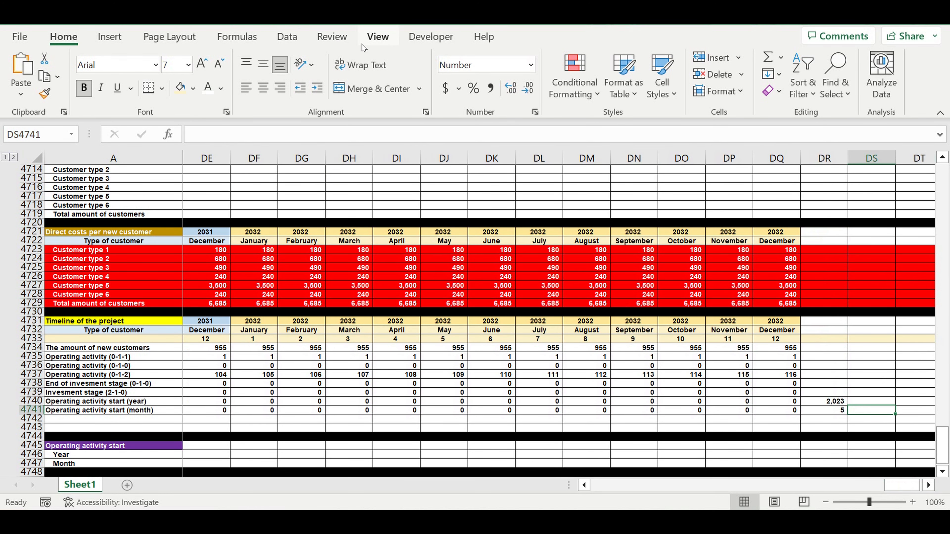
pyautogui.write('=vl')
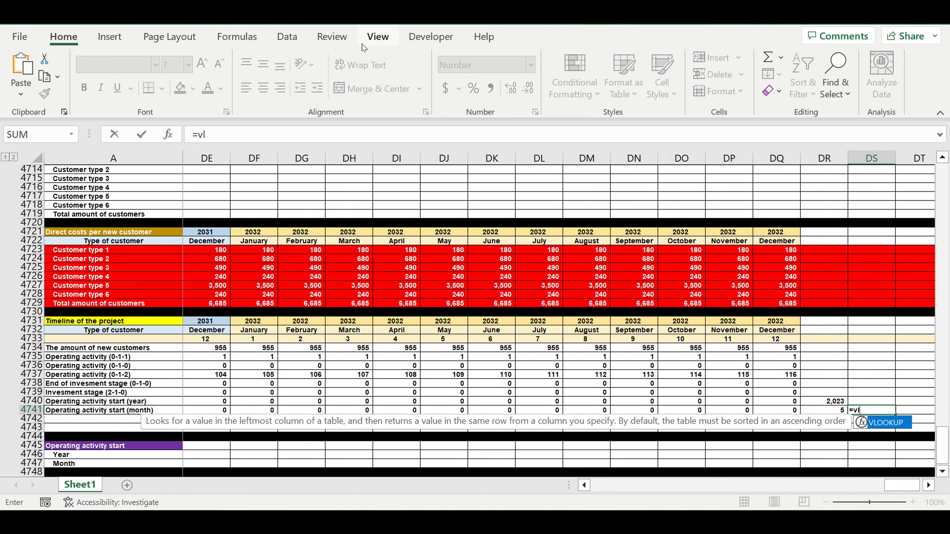
pyautogui.doubleClick(893, 429)
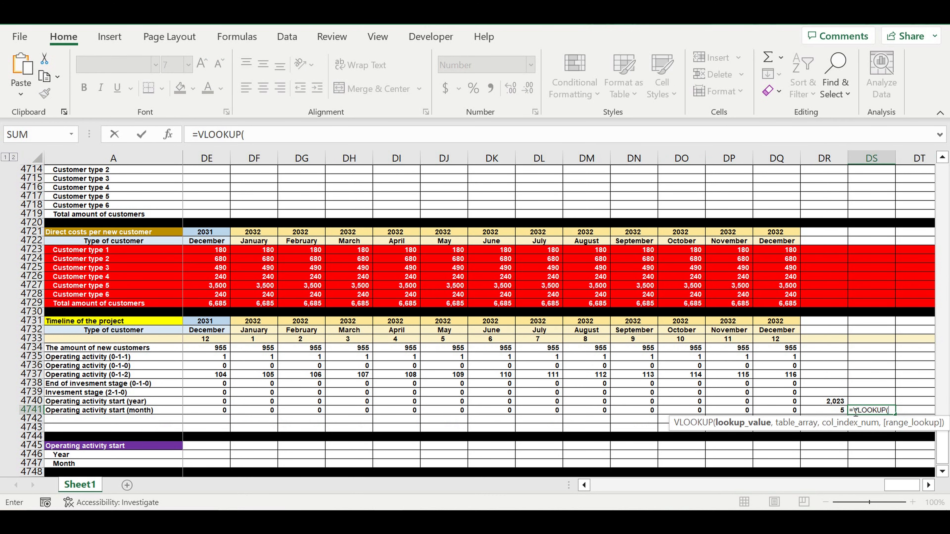
pyautogui.click(829, 412)
pyautogui.write(',')
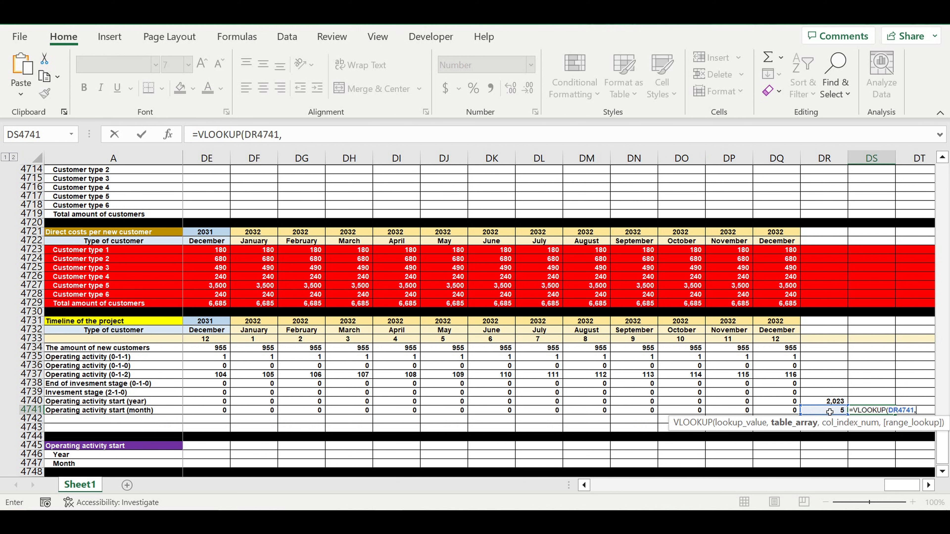
pyautogui.moveTo(889, 489); pyautogui.dragTo(366, 492)
pyautogui.moveTo(943, 449); pyautogui.dragTo(943, 172)
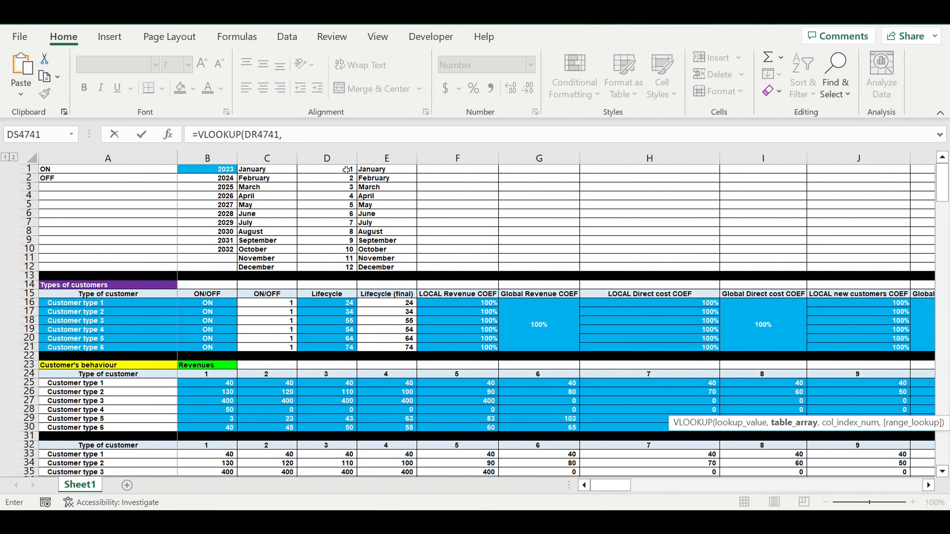
pyautogui.moveTo(344, 171); pyautogui.dragTo(379, 268)
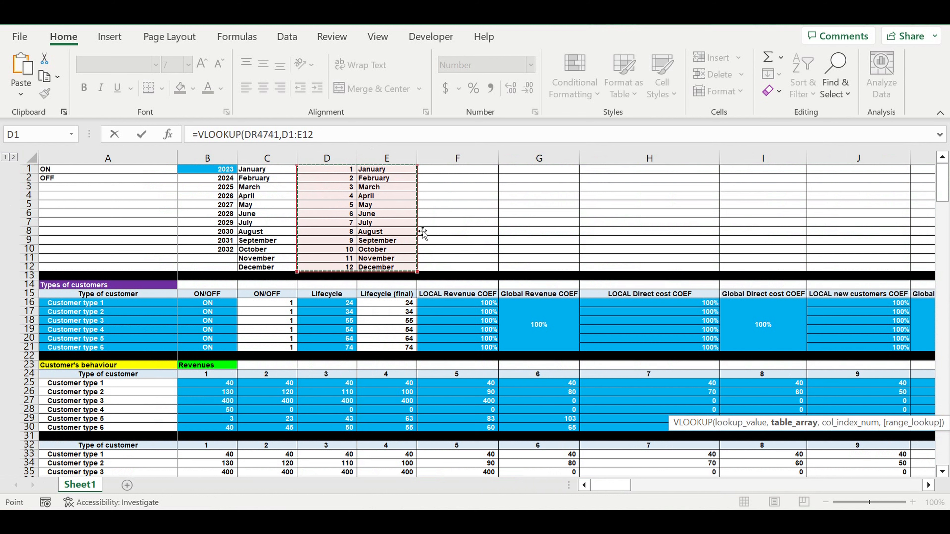
pyautogui.write(',2,0)')
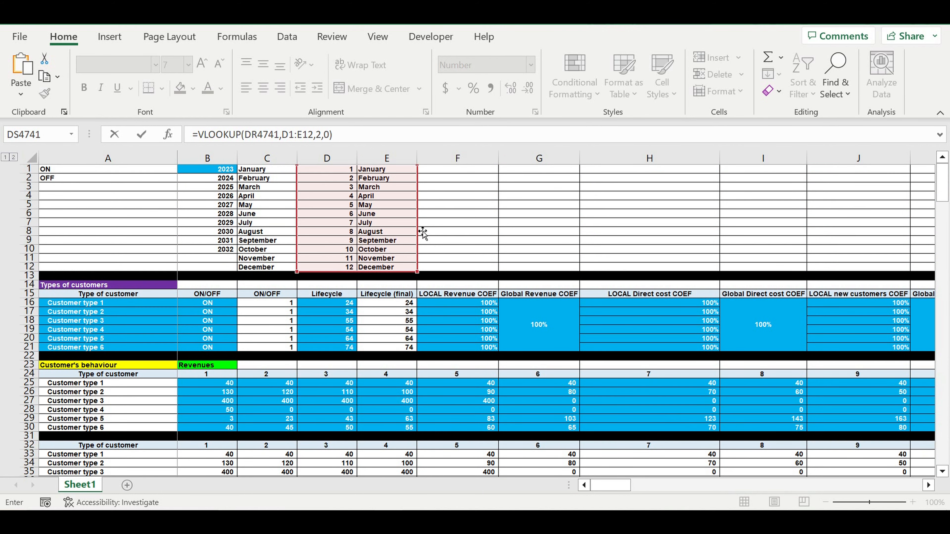
pyautogui.press('Return')
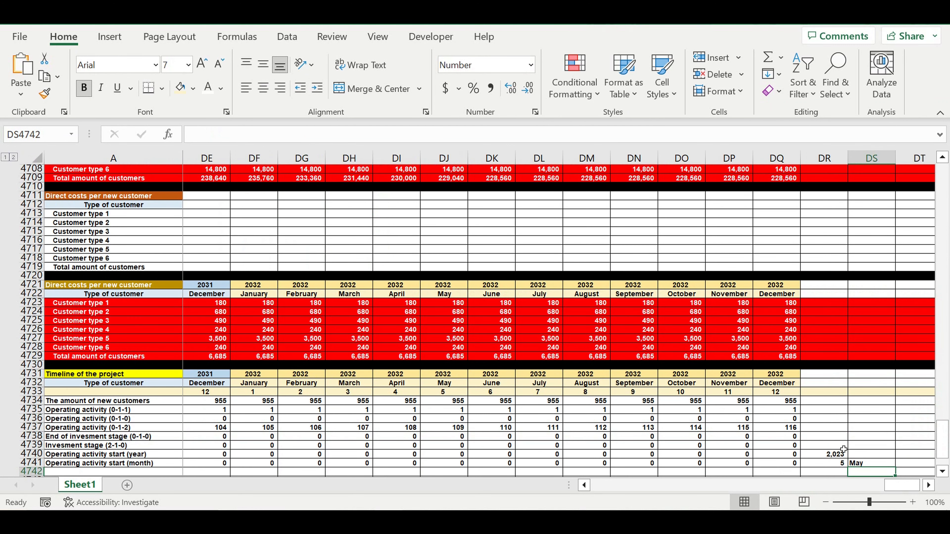
pyautogui.click(868, 464)
# - Link the operating activity start month in B4747 to =DS4741 and right-align the year and month cells B4746:B4747
pyautogui.scroll(-1, 776, 425)
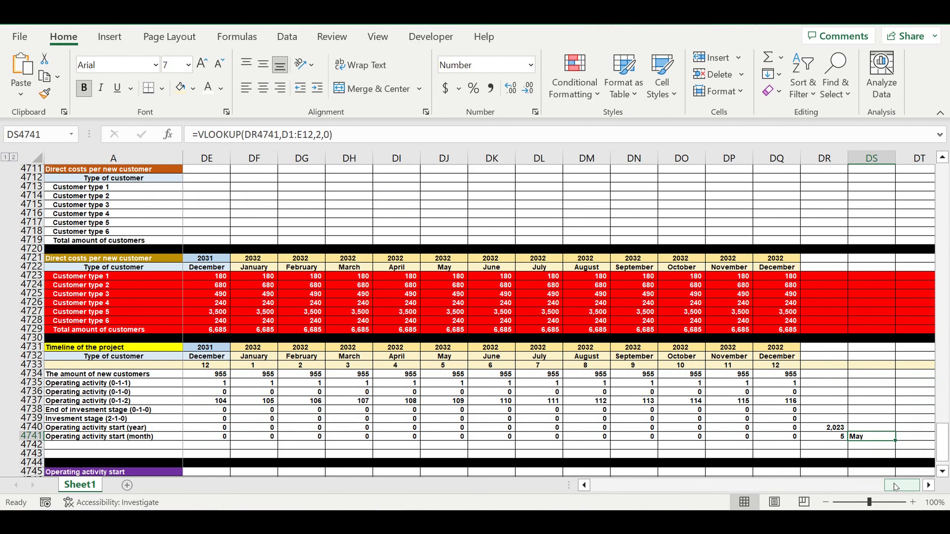
pyautogui.moveTo(899, 488); pyautogui.dragTo(605, 486)
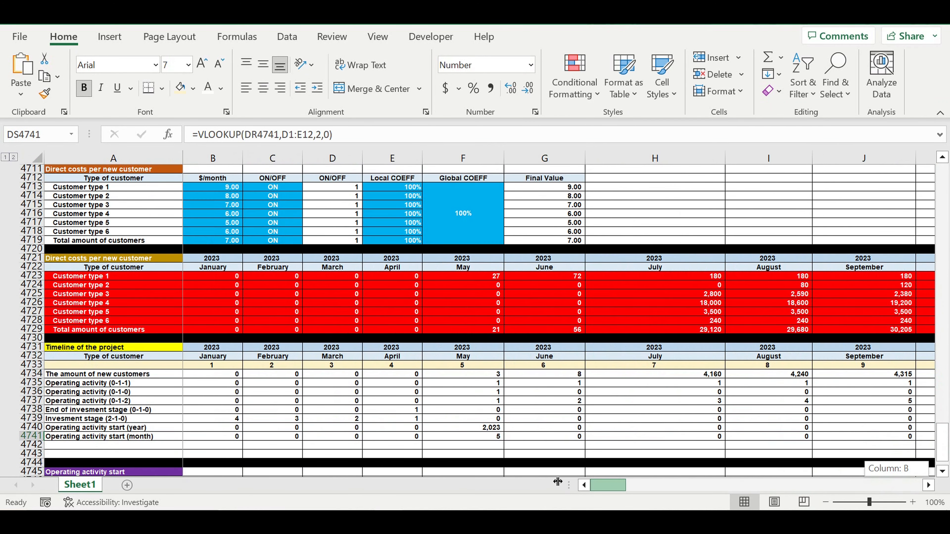
pyautogui.scroll(-5, 223, 350)
pyautogui.click(221, 357)
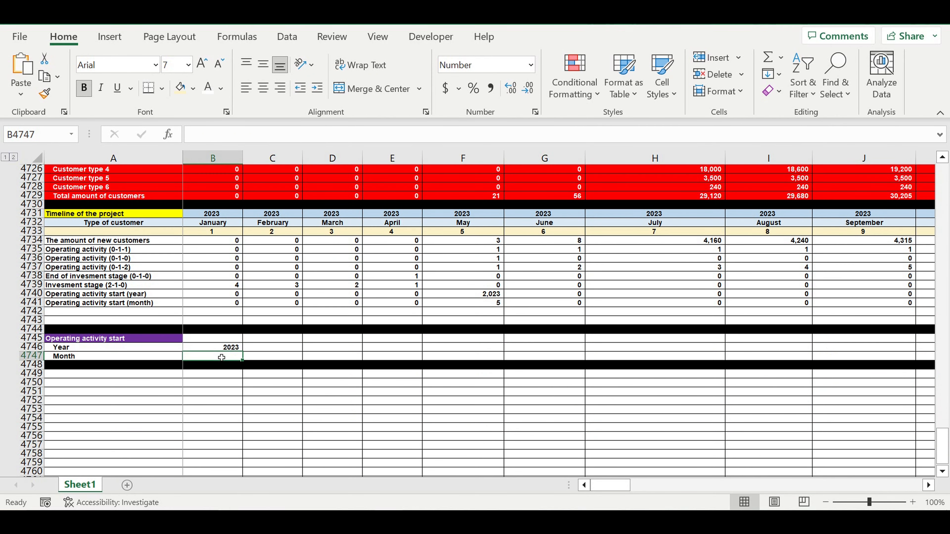
pyautogui.write('=')
pyautogui.scroll(3, 410, 348)
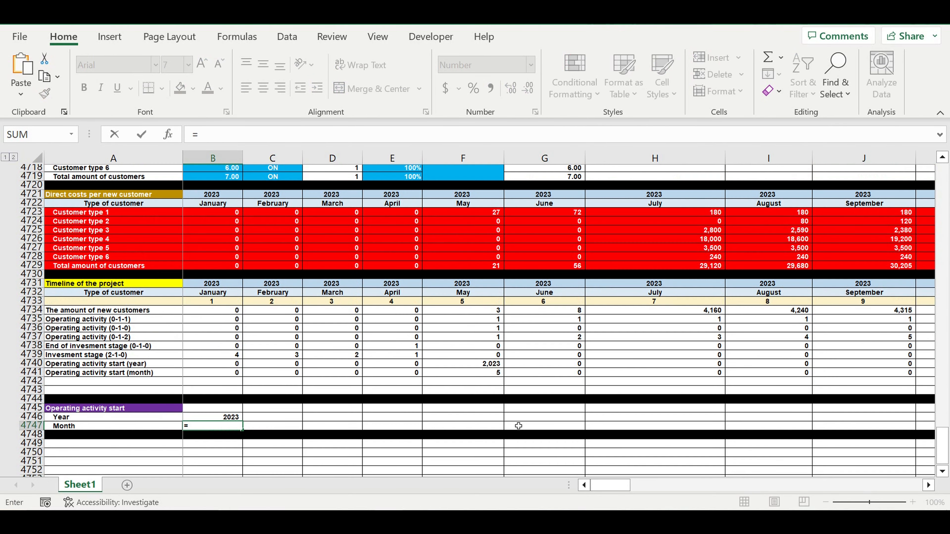
pyautogui.moveTo(611, 486); pyautogui.dragTo(901, 486)
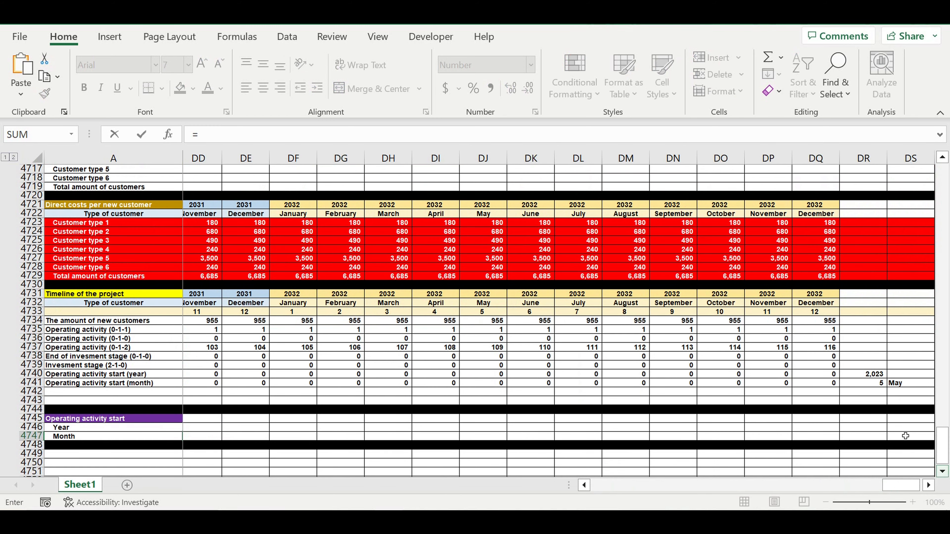
pyautogui.click(902, 385)
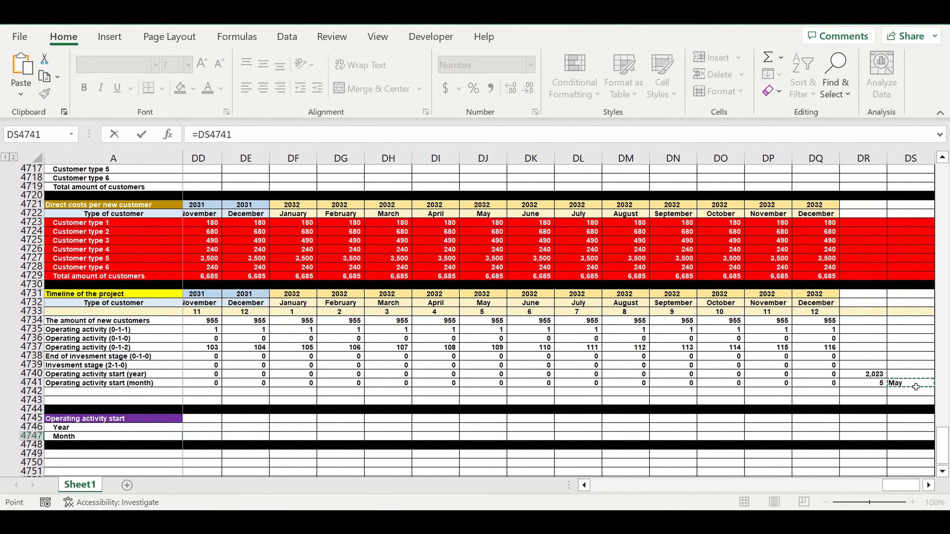
pyautogui.press('Return')
pyautogui.moveTo(233, 430); pyautogui.dragTo(232, 438)
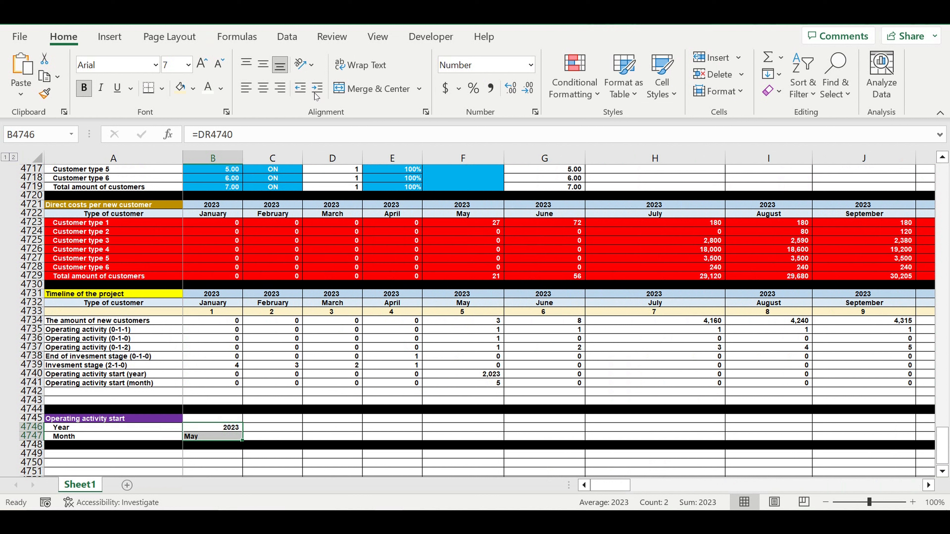
pyautogui.click(280, 87)
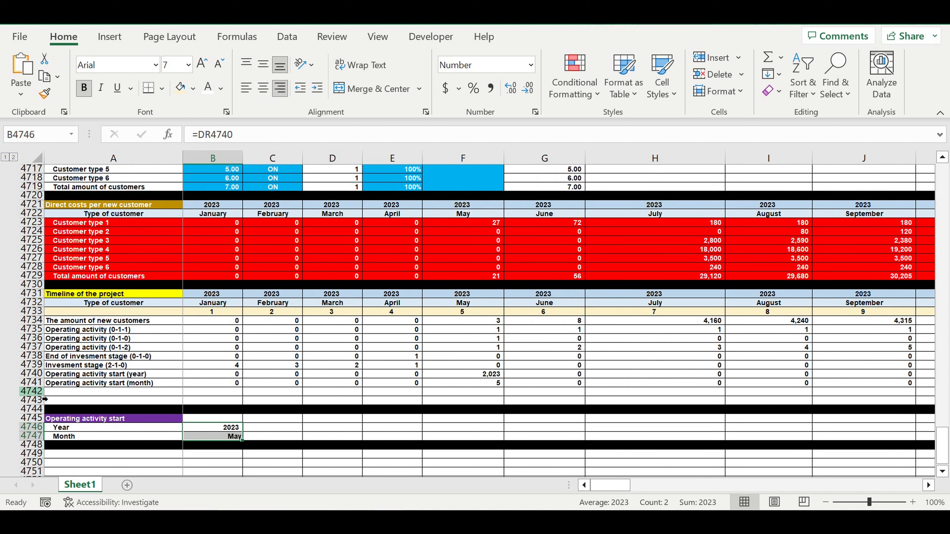
# - Delete the empty rows 4742 and 4743 below the project timeline block
pyautogui.moveTo(33, 392); pyautogui.dragTo(37, 399)
pyautogui.rightClick(37, 399)
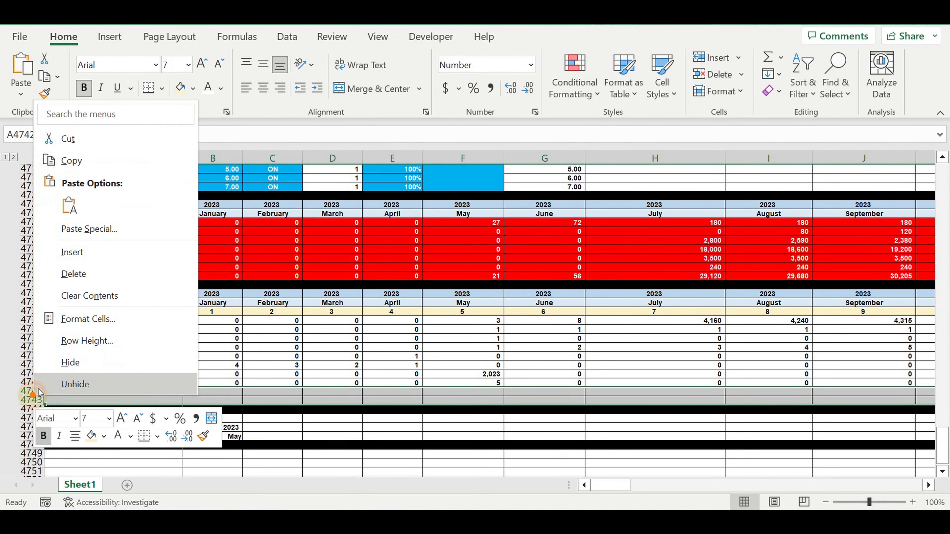
pyautogui.click(74, 274)
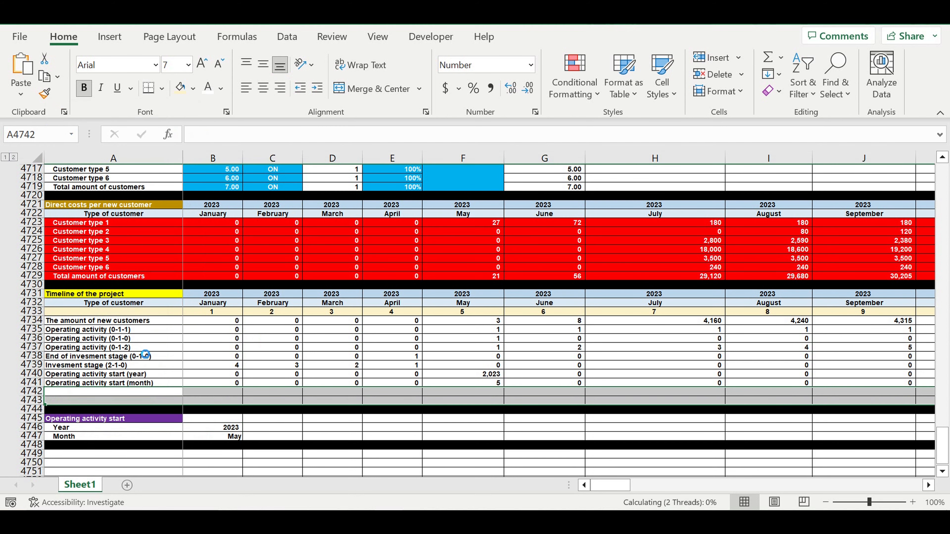
# - Indent the timeline row labels in A4734:A4741, from the amount of new customers to the operating activity start month
pyautogui.click(108, 341)
pyautogui.moveTo(112, 321); pyautogui.dragTo(121, 385)
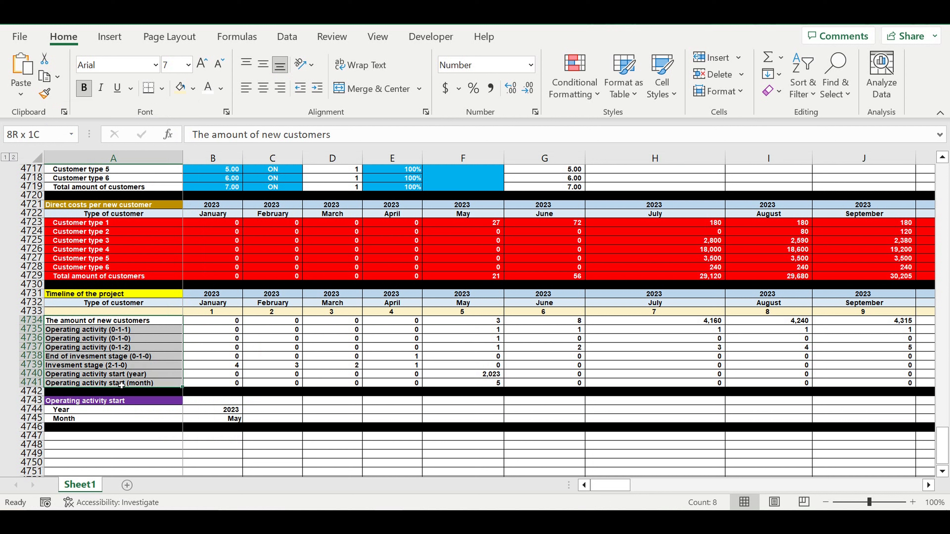
pyautogui.click(317, 88)
pyautogui.click(294, 348)
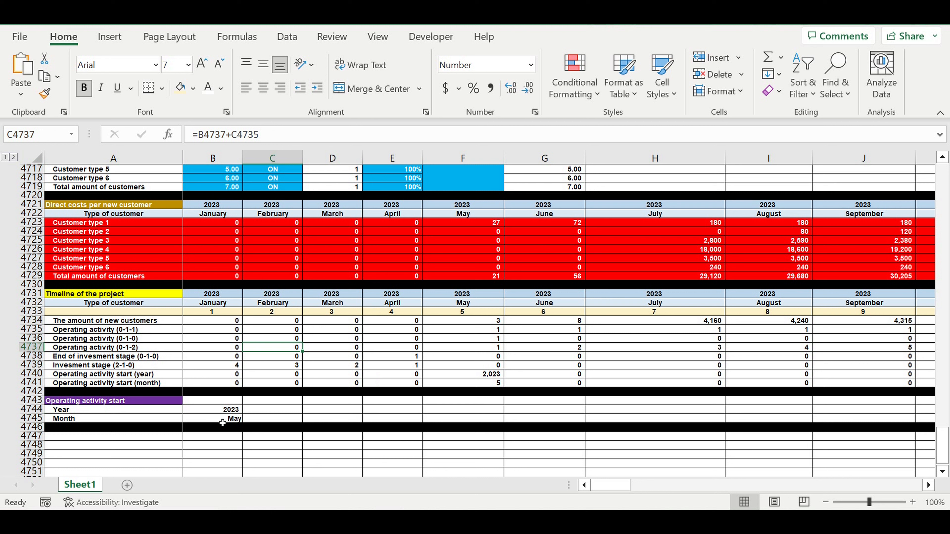
# - In the New Customers block, fill the April 2023 zeros from E59:E64 across to September in J64
pyautogui.moveTo(222, 423); pyautogui.dragTo(221, 413)
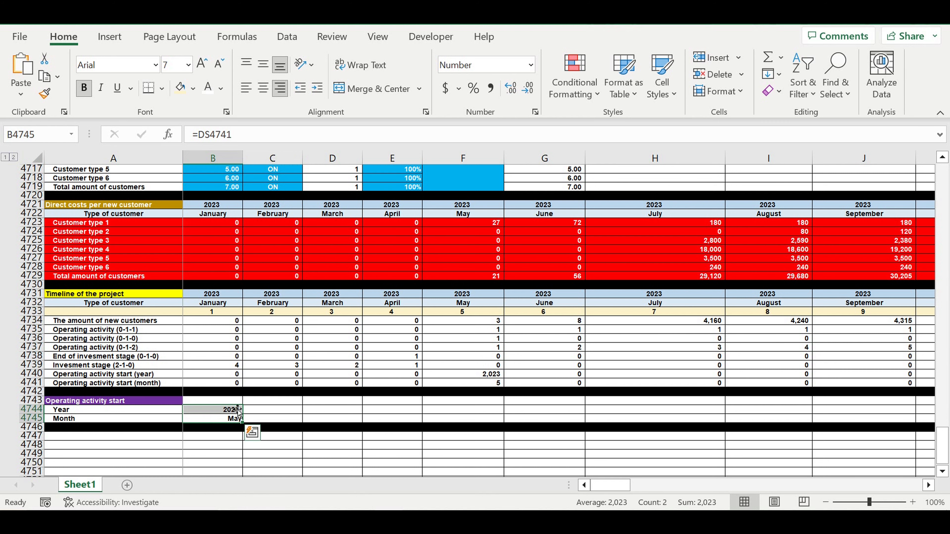
pyautogui.moveTo(943, 445); pyautogui.dragTo(943, 182)
pyautogui.scroll(-4, 639, 349)
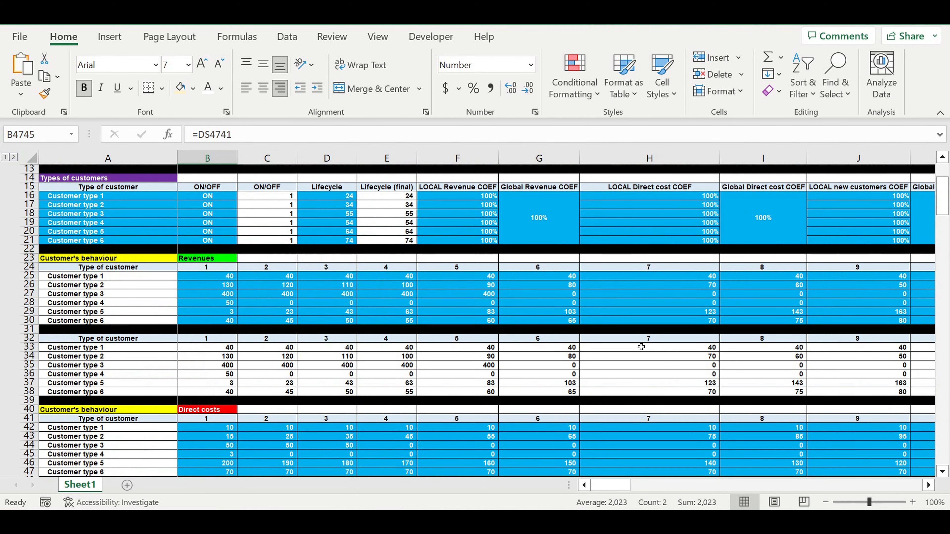
pyautogui.scroll(-8, 641, 347)
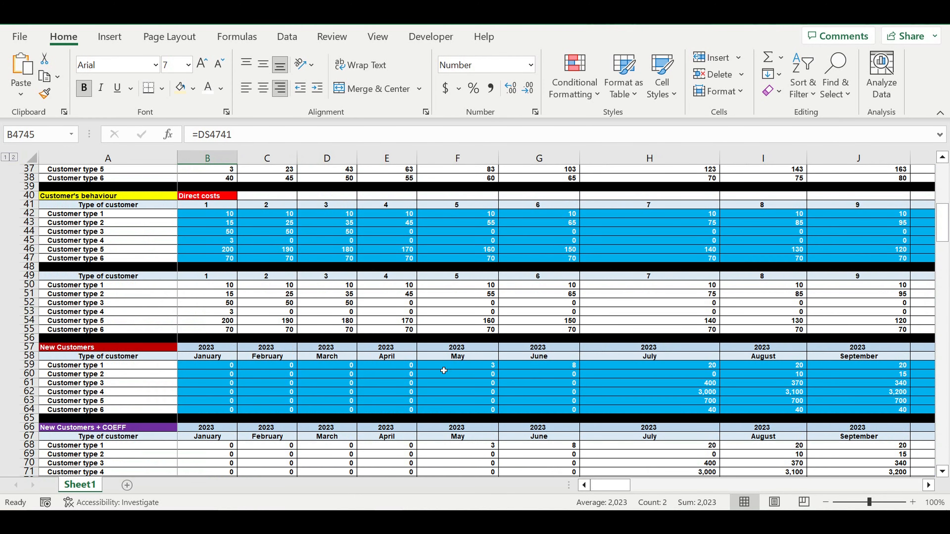
pyautogui.moveTo(389, 365); pyautogui.dragTo(899, 401)
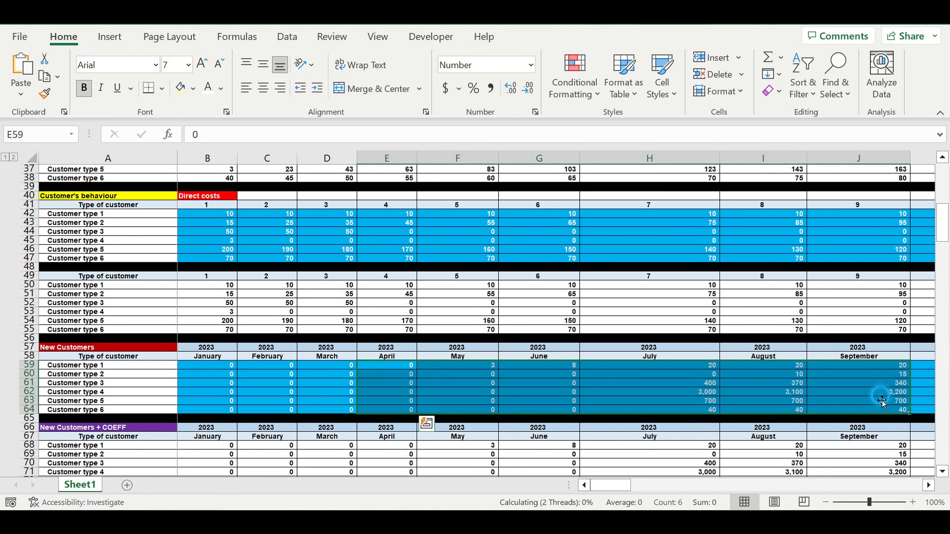
pyautogui.click(886, 392)
pyautogui.moveTo(701, 366); pyautogui.dragTo(849, 410)
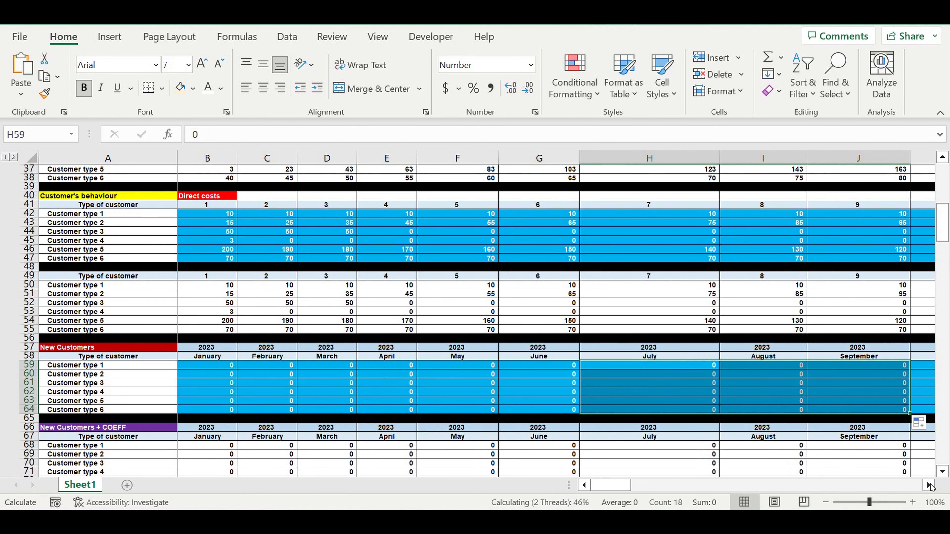
# - Set the October 2023 new customers of Customer type 3 in K61 to 10
pyautogui.click(929, 485)
pyautogui.click(929, 485)
pyautogui.click(928, 486)
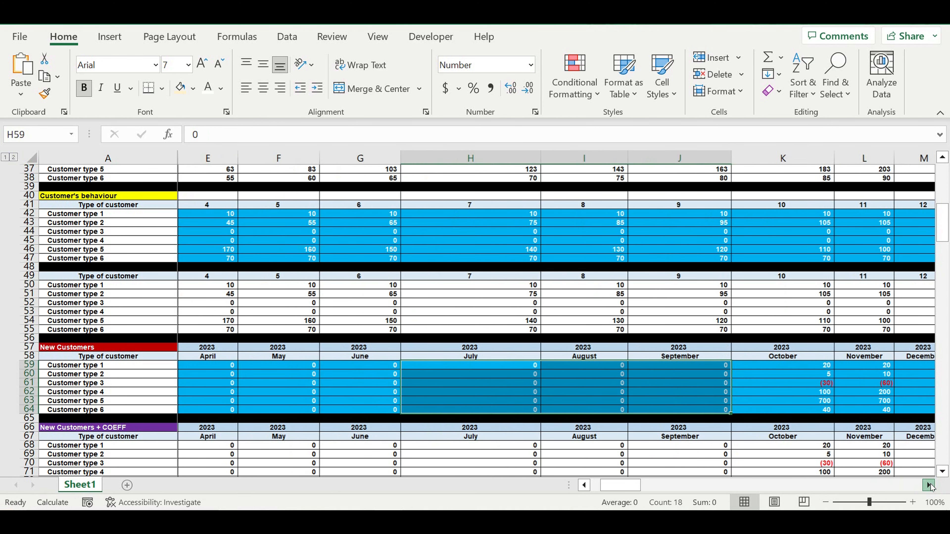
pyautogui.click(805, 386)
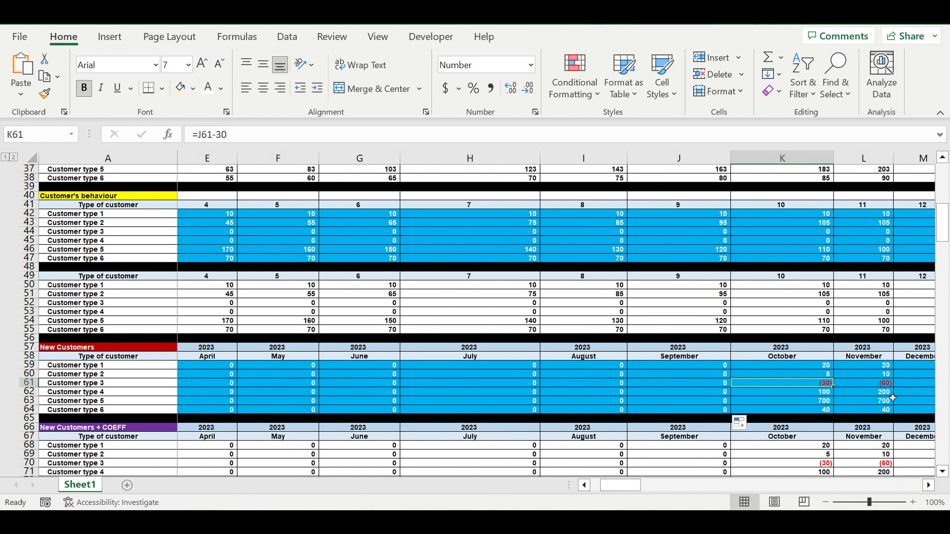
pyautogui.write('10')
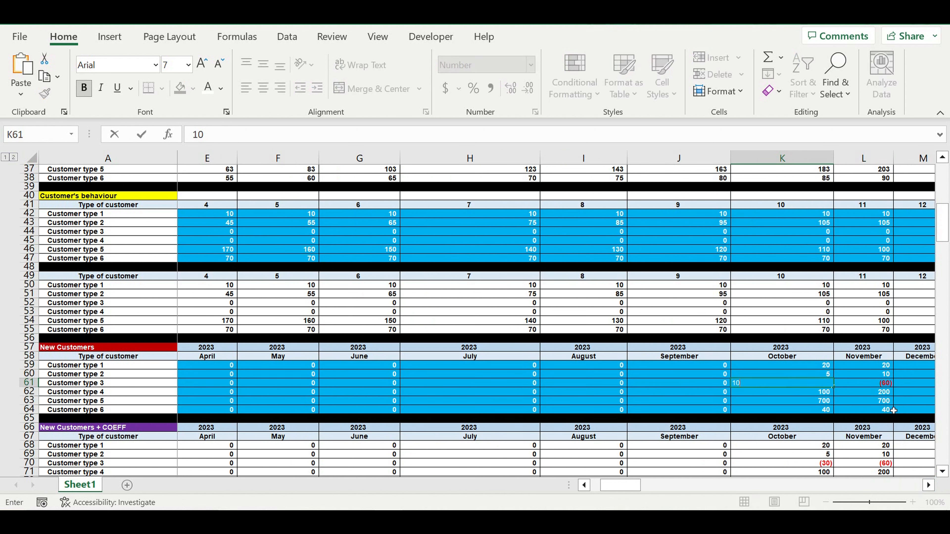
pyautogui.press('Return')
# - Set the October 2023 new customers of Customer type 3 in K61 to 300 and check the following months
pyautogui.click(823, 384)
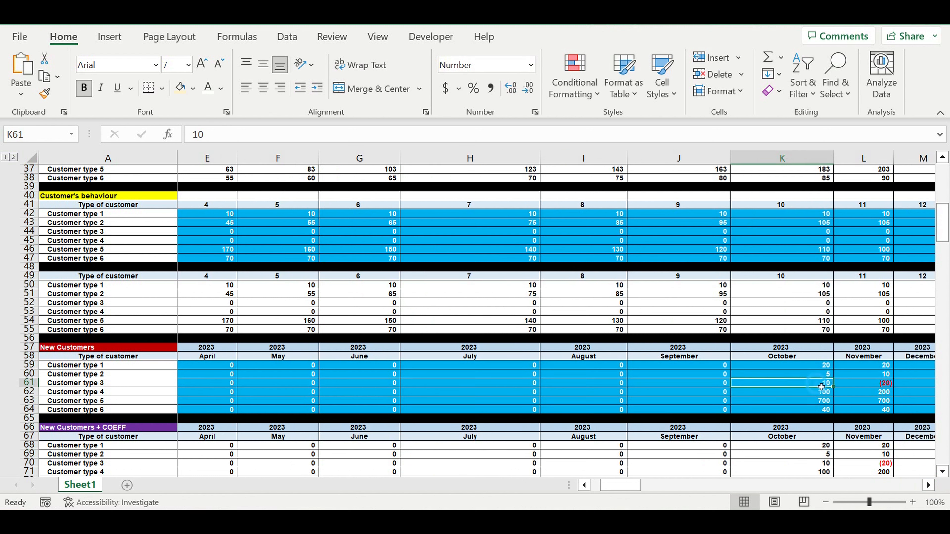
pyautogui.press('Right')
pyautogui.click(825, 385)
pyautogui.write('300')
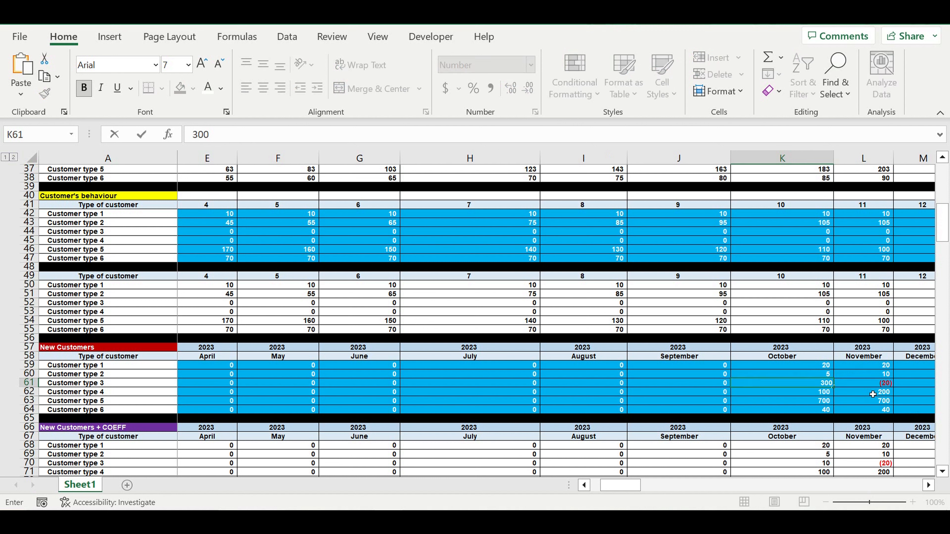
pyautogui.press('Return')
pyautogui.click(866, 403)
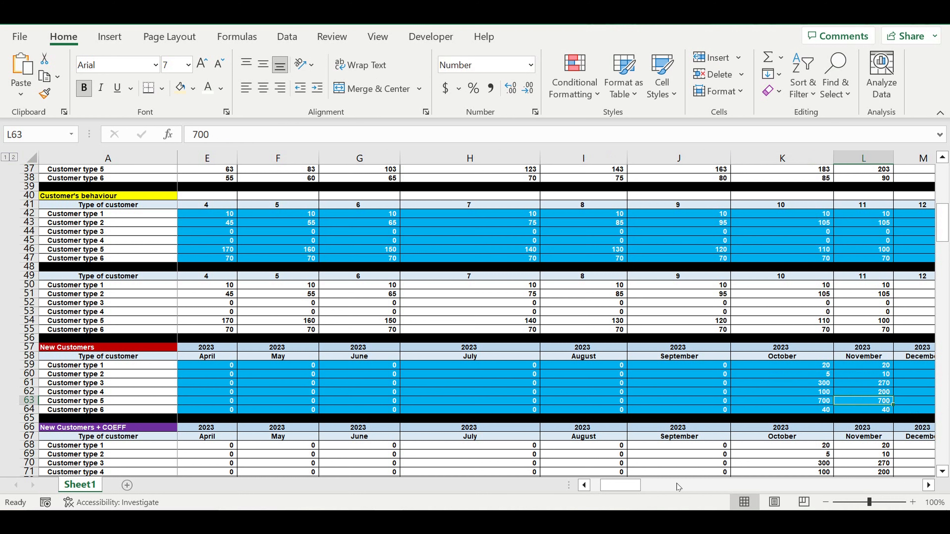
pyautogui.moveTo(619, 488); pyautogui.dragTo(671, 483)
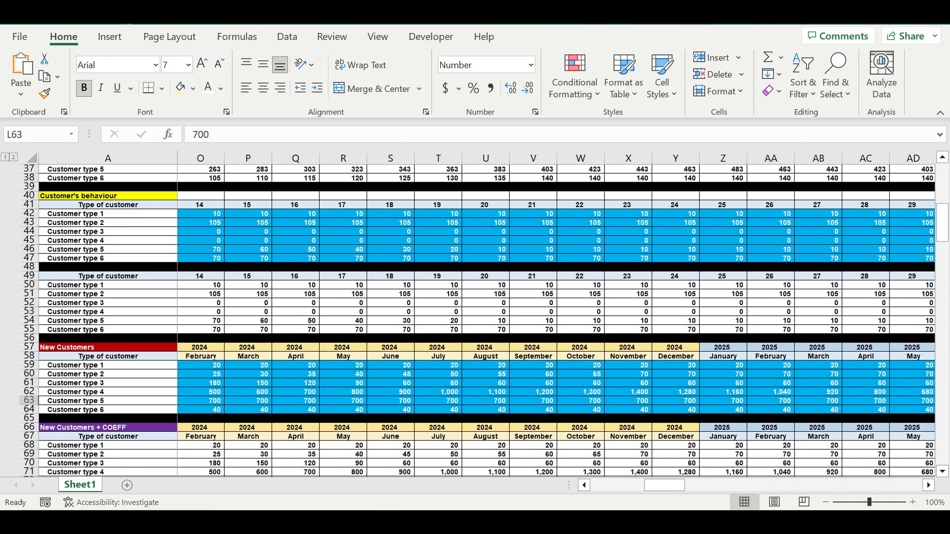
# - Undo the test entries in K61 and the zero fill across E59:J64 in the New Customers block
pyautogui.hotkey('ctrl', 'z')
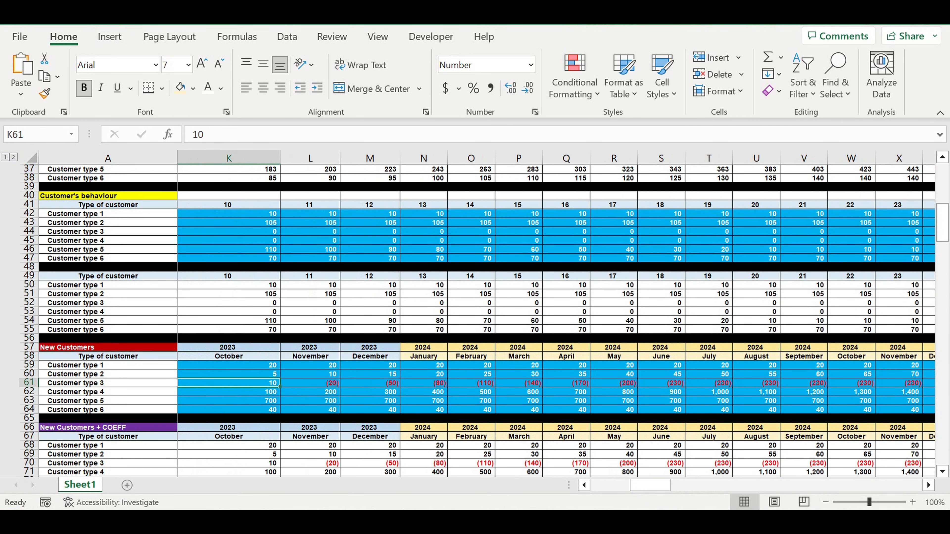
pyautogui.hotkey('ctrl', 'y')
pyautogui.hotkey('ctrl', 'y')
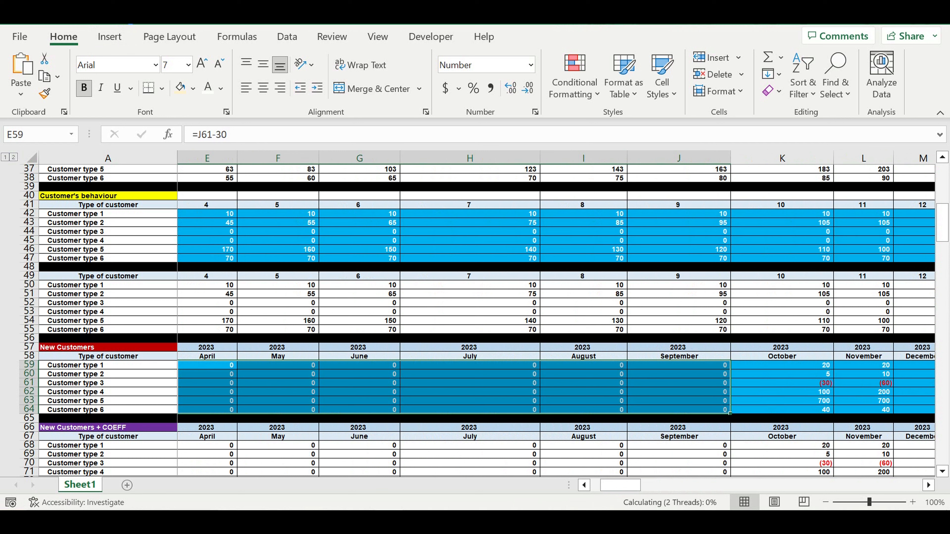
# - Undo the zero fill, then copy New Customers F59:DQ64 (May 2023 to December 2032) and paste it over itself as values
pyautogui.hotkey('ctrl', 'y')
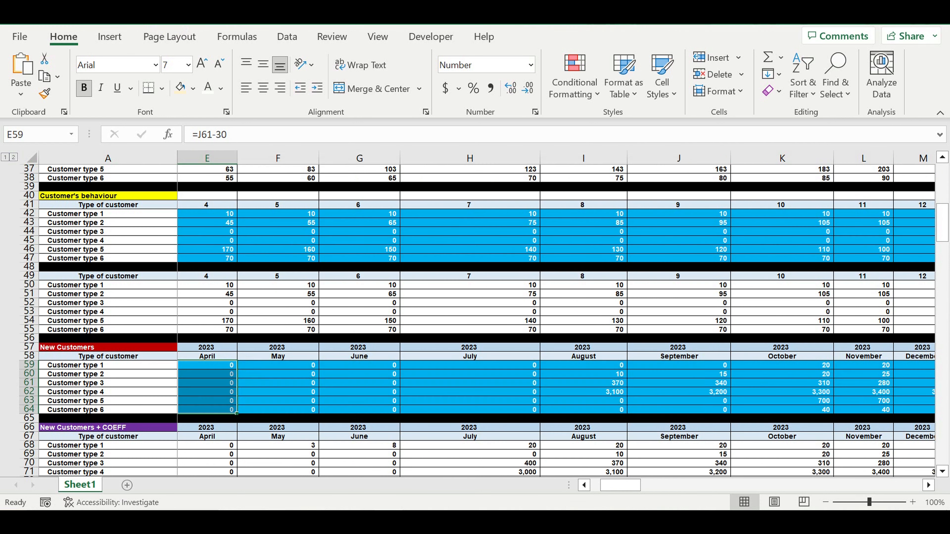
pyautogui.click(490, 383)
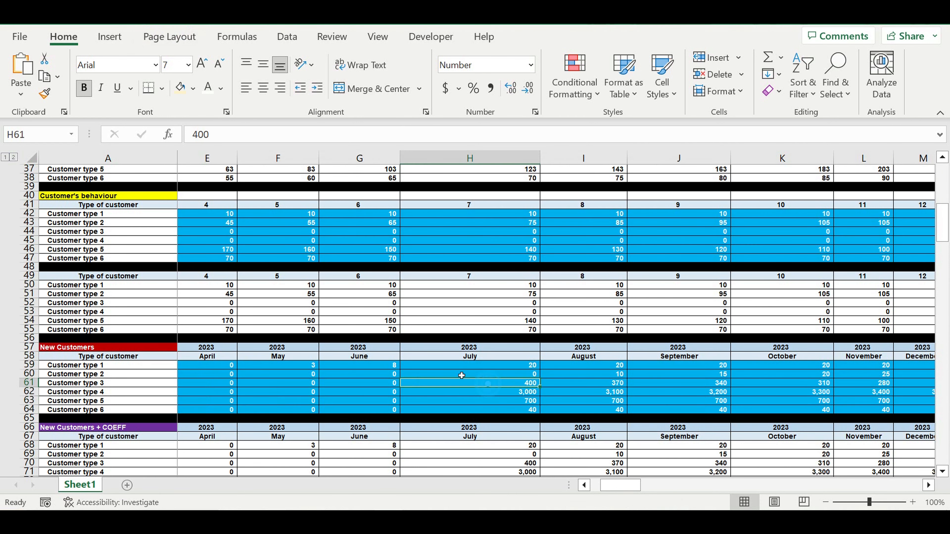
pyautogui.moveTo(311, 369); pyautogui.dragTo(842, 369)
pyautogui.moveTo(949, 372); pyautogui.dragTo(779, 411)
pyautogui.rightClick(740, 379)
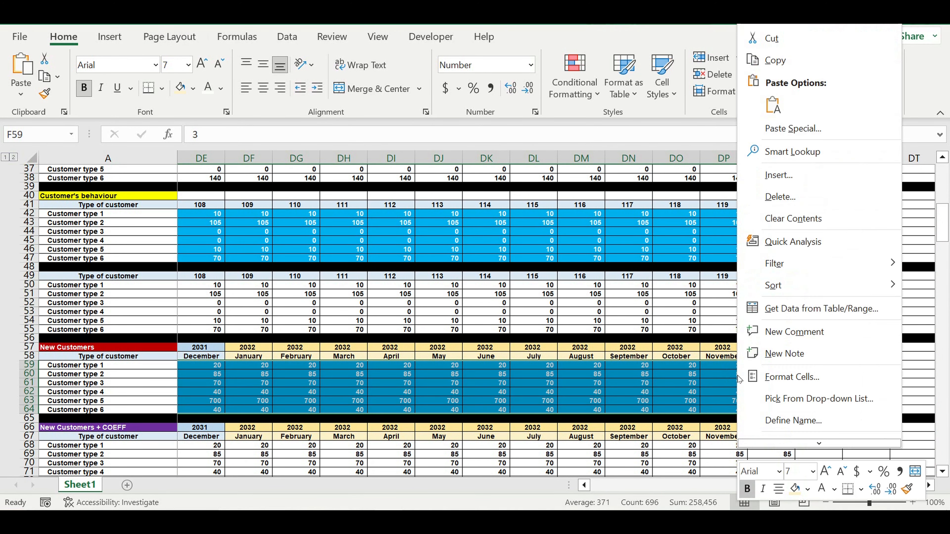
pyautogui.click(778, 58)
pyautogui.moveTo(902, 486); pyautogui.dragTo(591, 490)
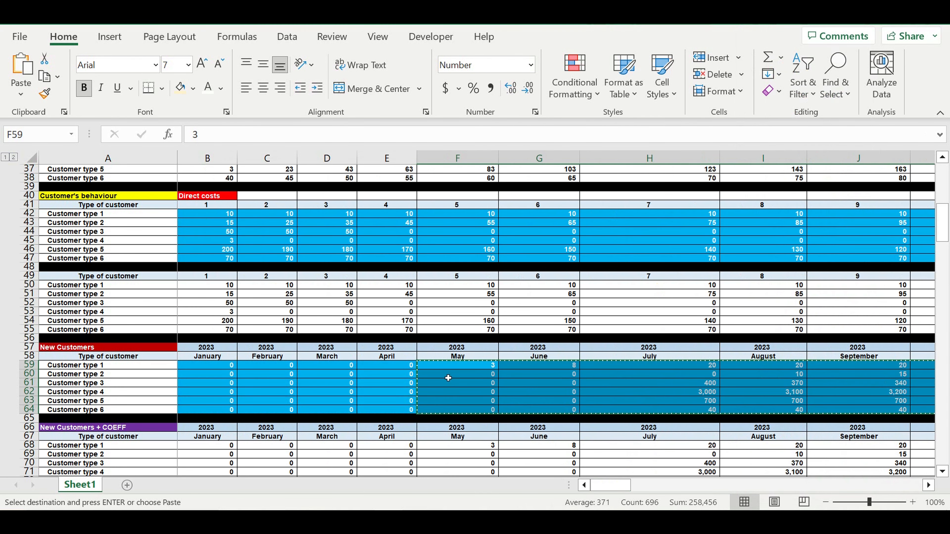
pyautogui.rightClick(459, 370)
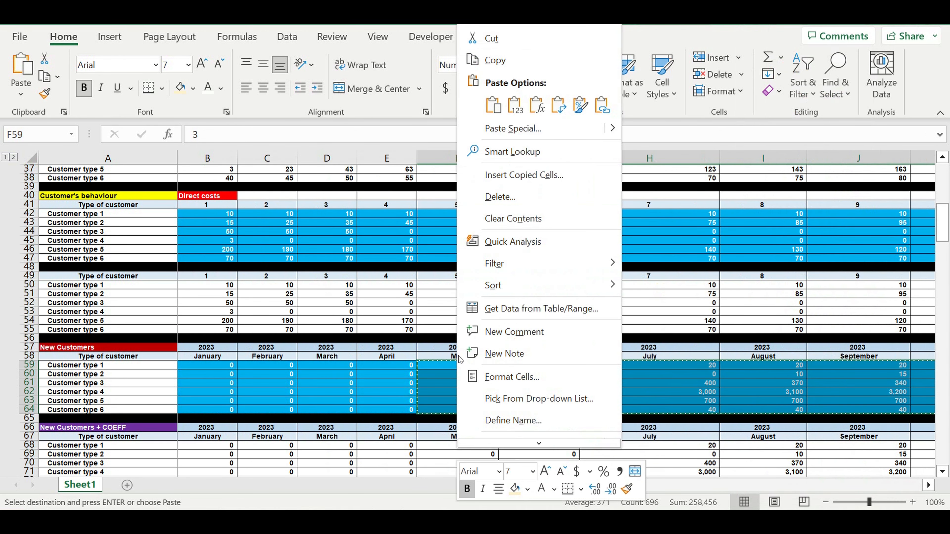
pyautogui.click(515, 103)
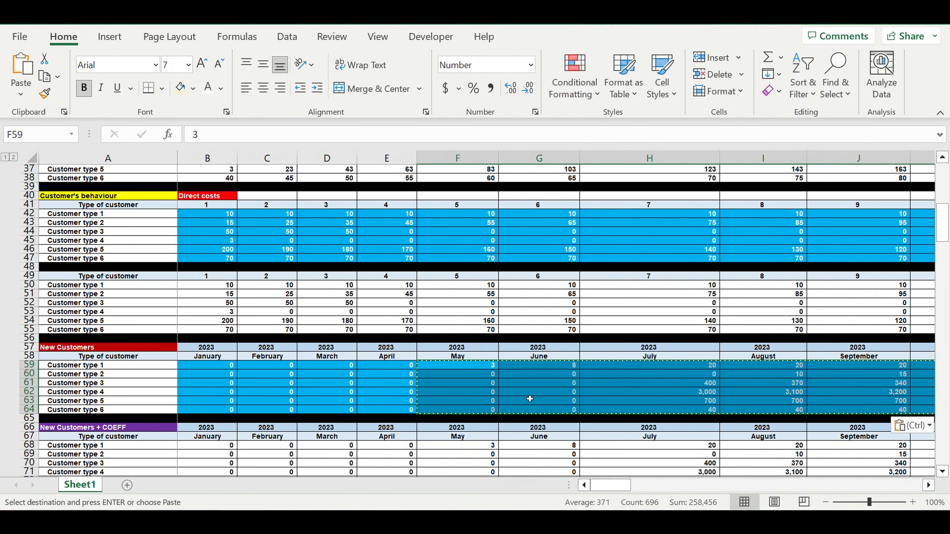
# - In the New Customers block, fill the April 2023 zeros from E59:E64 across to August in I64
pyautogui.click(530, 399)
pyautogui.moveTo(386, 366)
pyautogui.mouseDown()
pyautogui.moveTo(406, 411)
pyautogui.moveTo(764, 396)
pyautogui.moveTo(898, 371)
pyautogui.moveTo(898, 410)
pyautogui.mouseUp()
pyautogui.click(884, 373)
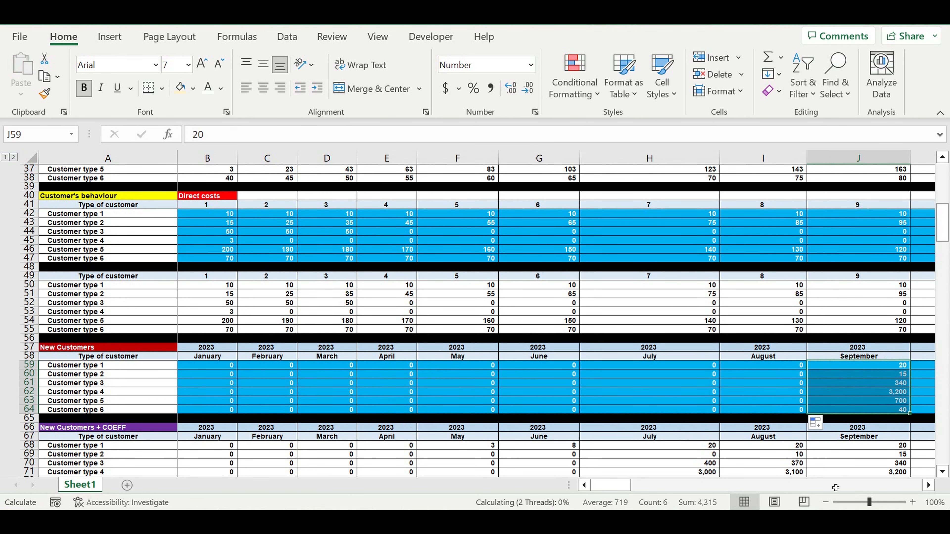
# - Check the operating activity start year and month in B4744:B4745 against the timeline formulas in J4740 and J4741
pyautogui.moveTo(612, 486)
pyautogui.mouseDown()
pyautogui.moveTo(639, 490)
pyautogui.moveTo(614, 488)
pyautogui.mouseUp()
pyautogui.moveTo(946, 223); pyautogui.dragTo(945, 446)
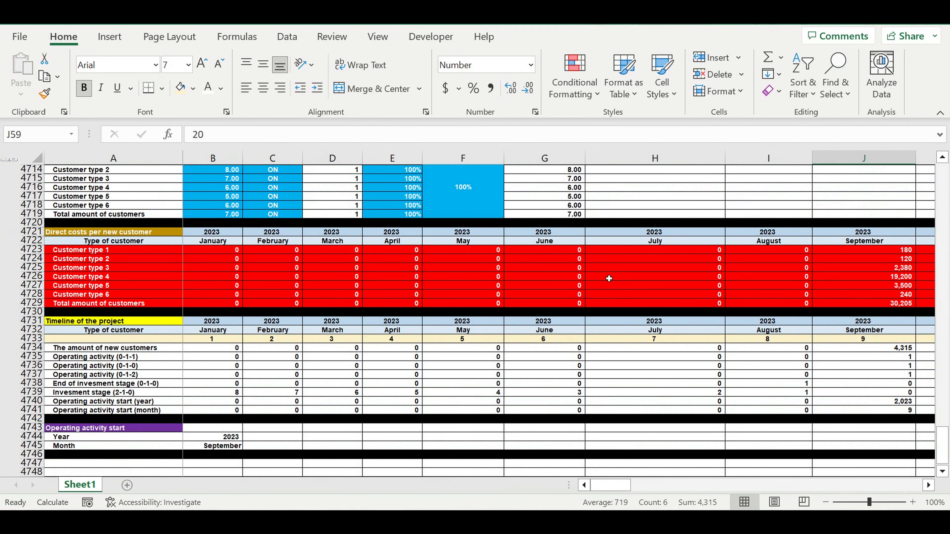
pyautogui.click(215, 449)
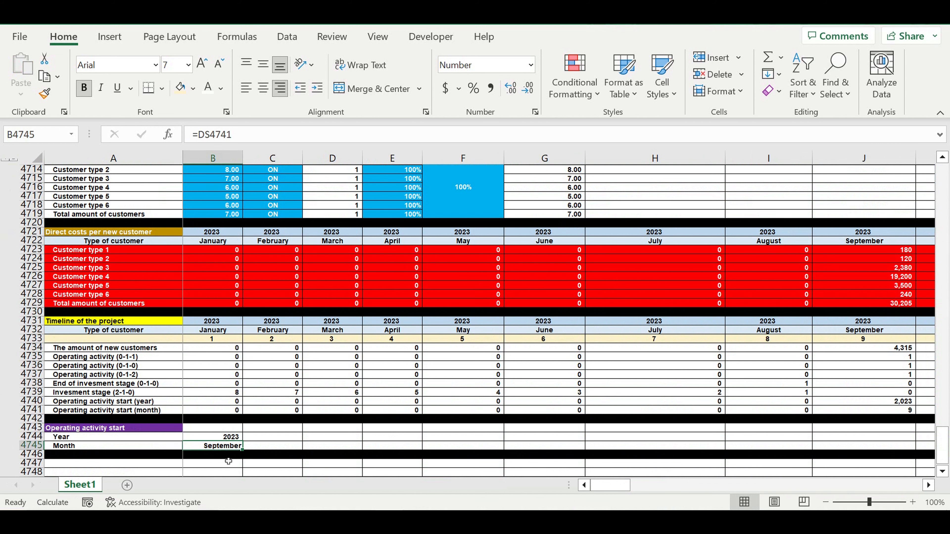
pyautogui.click(229, 437)
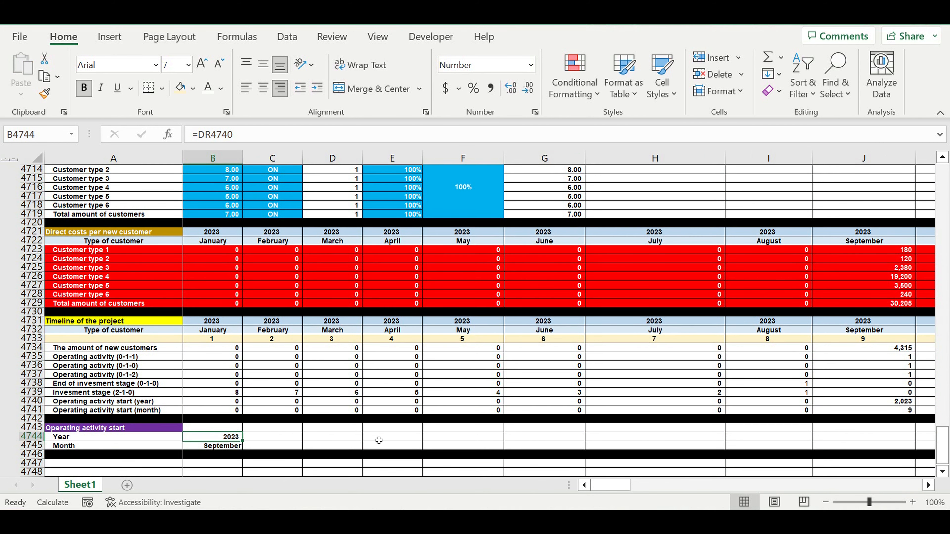
pyautogui.moveTo(609, 486); pyautogui.dragTo(636, 489)
pyautogui.click(554, 405)
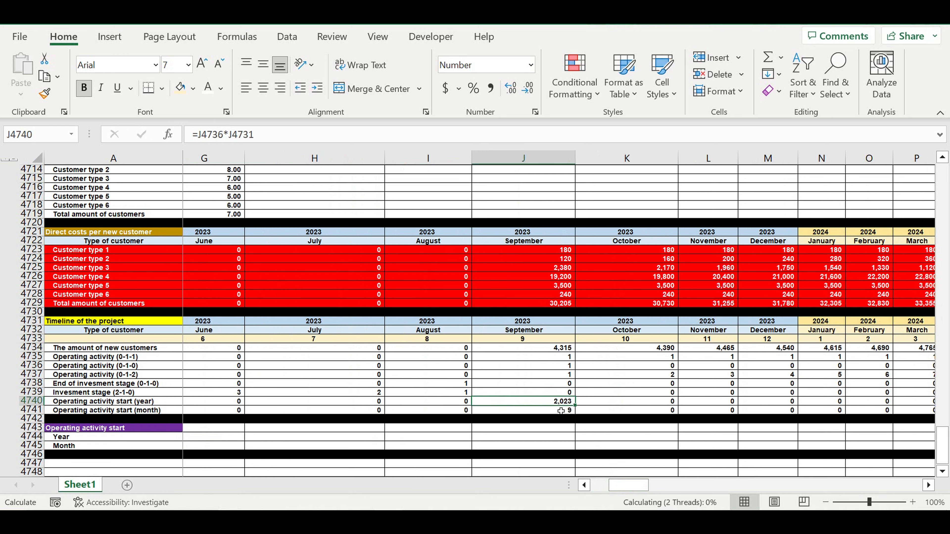
pyautogui.press('Down')
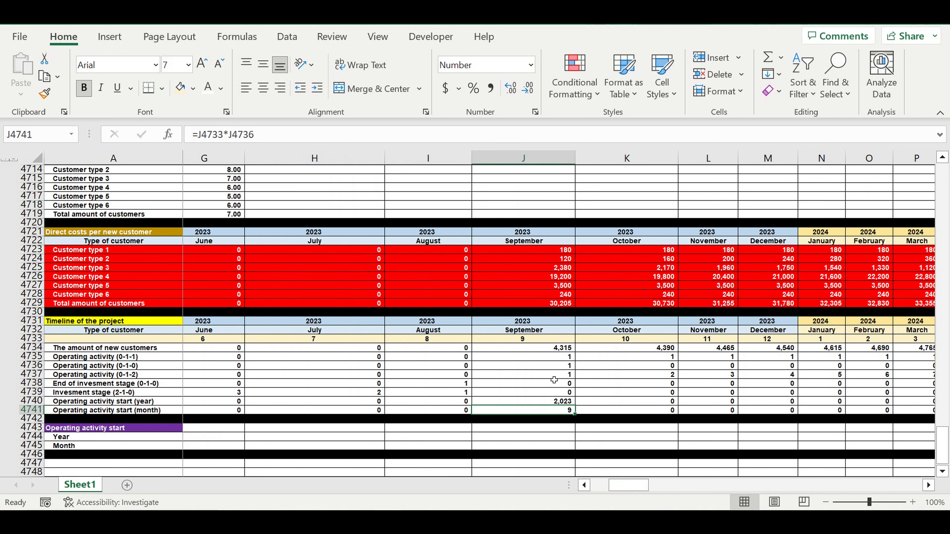
# - Examine the Operating activity (0-1-2), Operating activity (0-1-1) and Invesment stage (2-1-0) rows around August and September 2023
pyautogui.moveTo(553, 375); pyautogui.dragTo(917, 381)
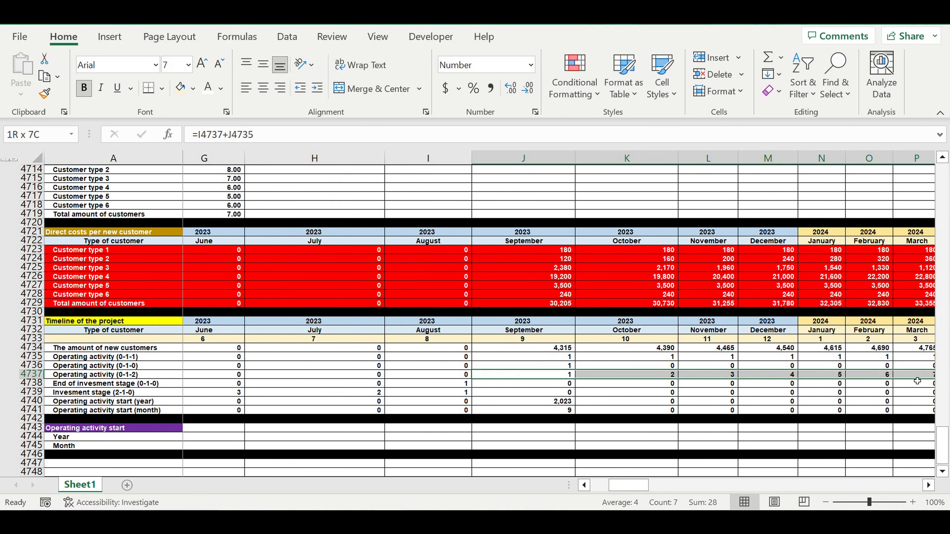
pyautogui.moveTo(917, 381); pyautogui.dragTo(917, 381)
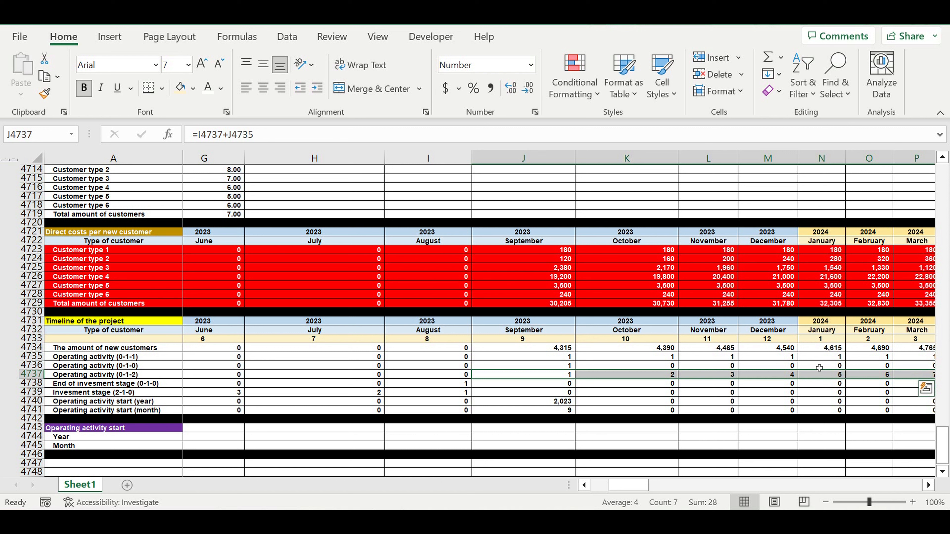
pyautogui.click(33, 357)
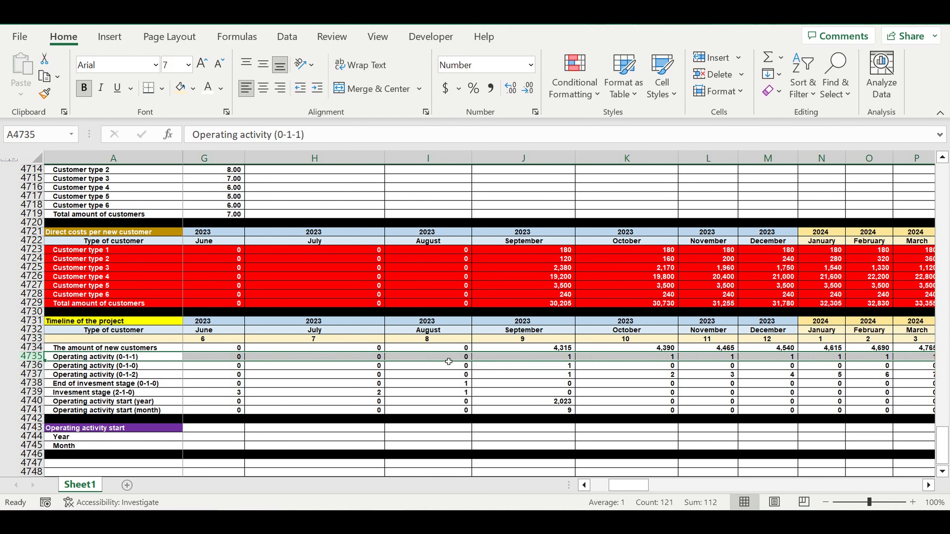
pyautogui.moveTo(559, 358); pyautogui.dragTo(856, 357)
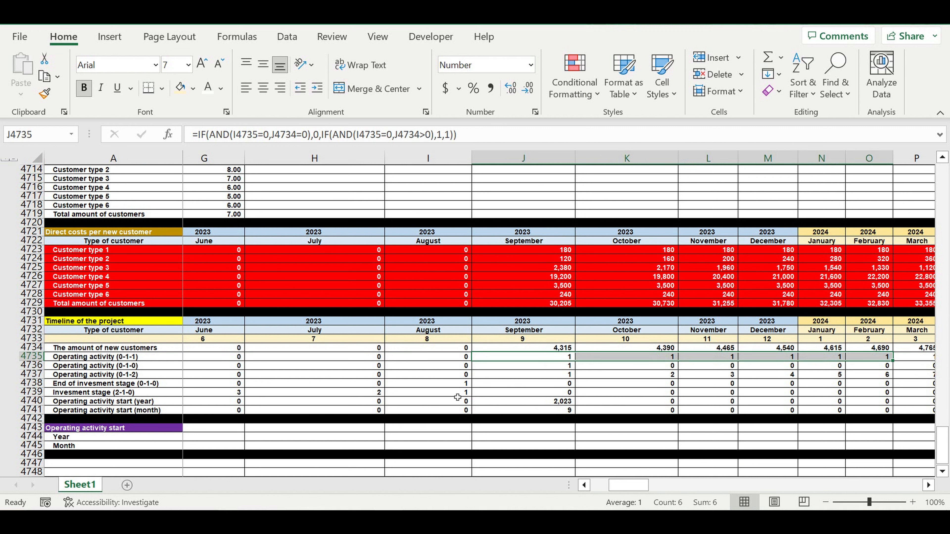
pyautogui.moveTo(457, 396); pyautogui.dragTo(211, 393)
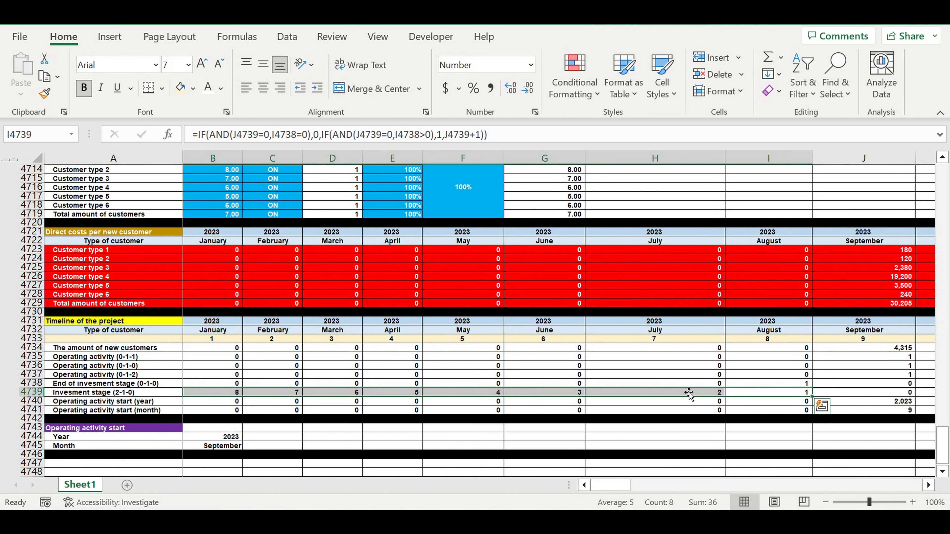
pyautogui.click(791, 394)
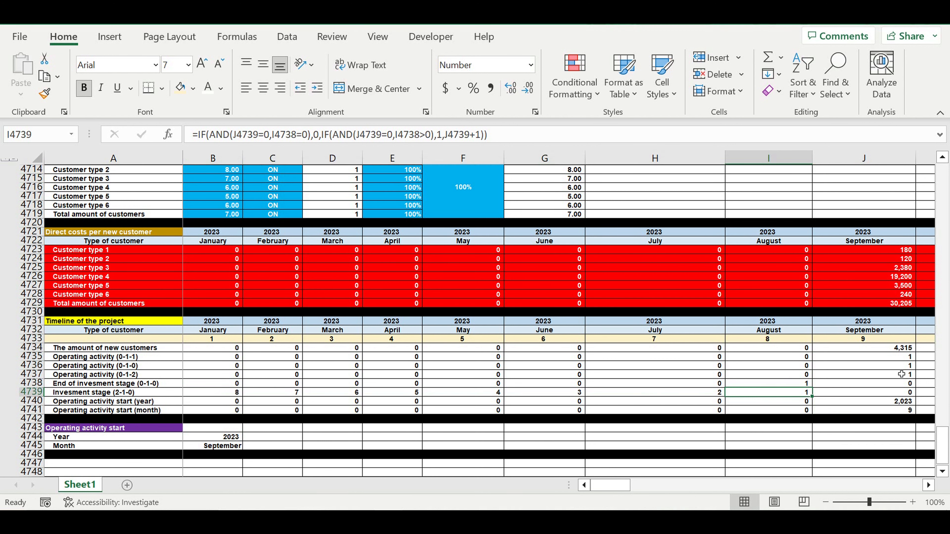
pyautogui.click(906, 359)
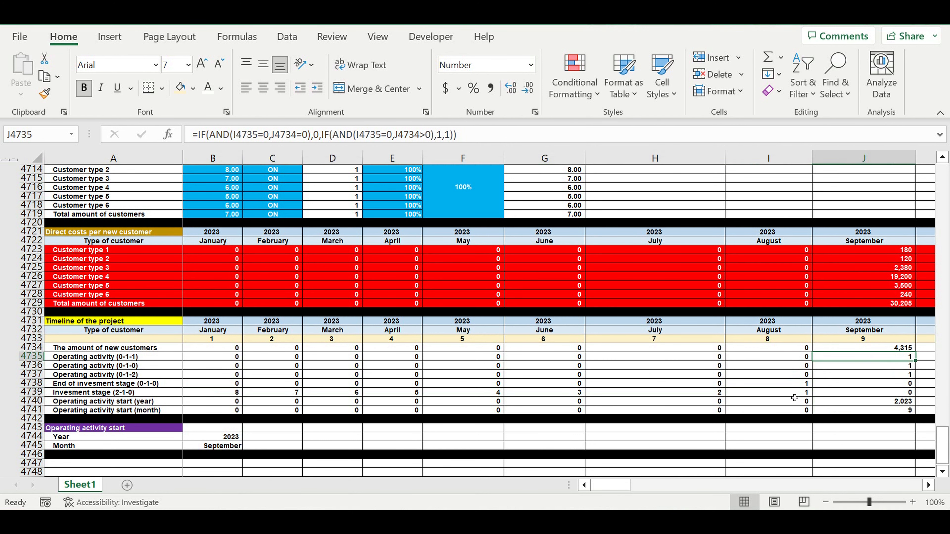
pyautogui.moveTo(794, 394); pyautogui.dragTo(240, 396)
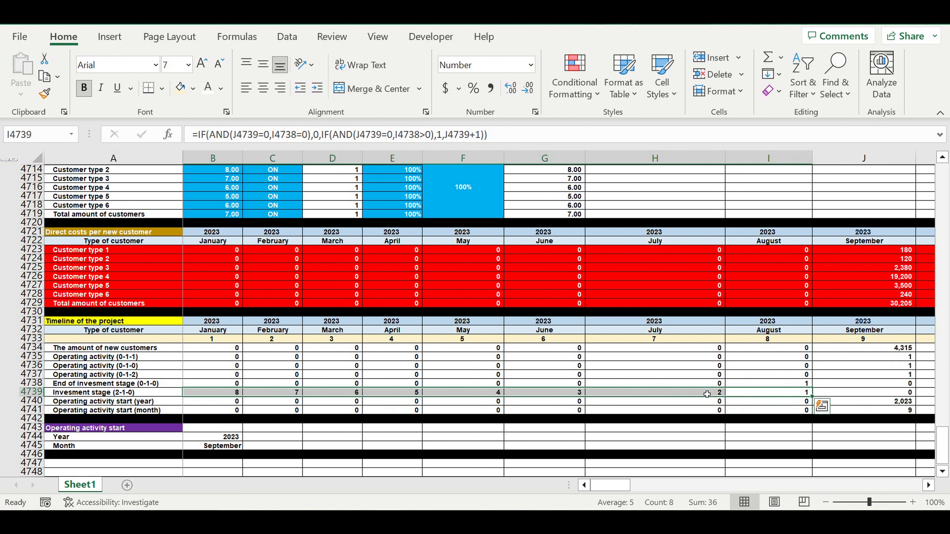
pyautogui.click(386, 419)
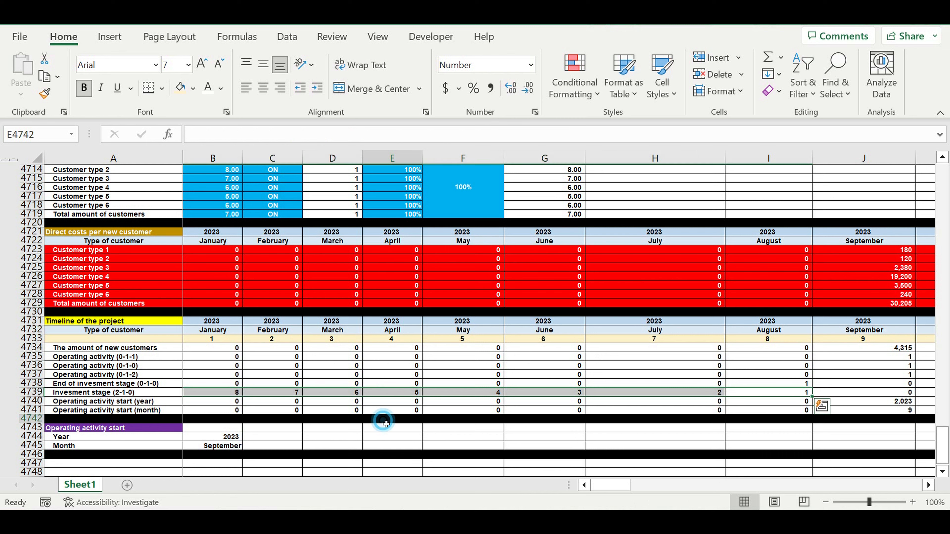
# - In the New Customers block, fill the September 2023 values from J59:J64 back through August to July in H64
pyautogui.moveTo(944, 446); pyautogui.dragTo(907, 129)
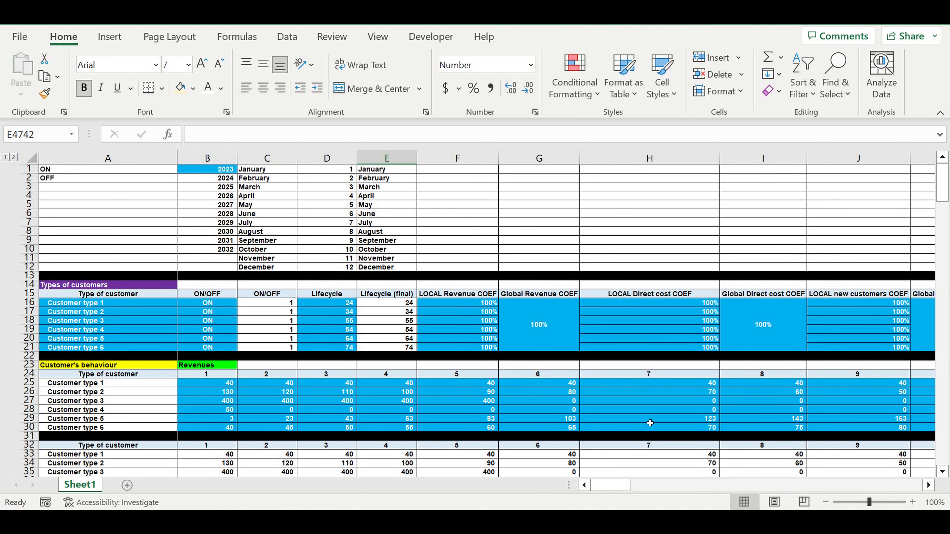
pyautogui.scroll(-8, 649, 412)
pyautogui.scroll(-4, 652, 405)
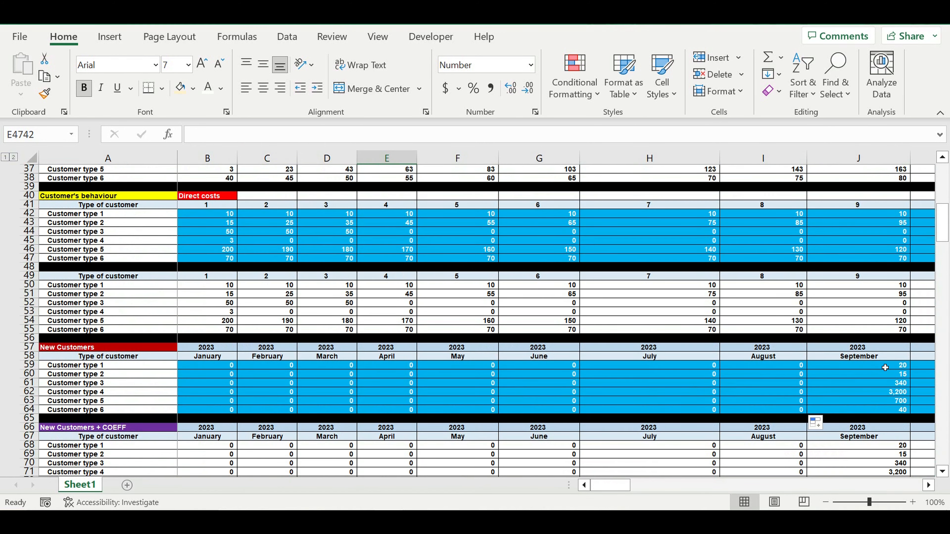
pyautogui.moveTo(885, 368)
pyautogui.mouseDown()
pyautogui.moveTo(901, 414)
pyautogui.moveTo(804, 401)
pyautogui.moveTo(643, 401)
pyautogui.moveTo(728, 396)
pyautogui.mouseUp()
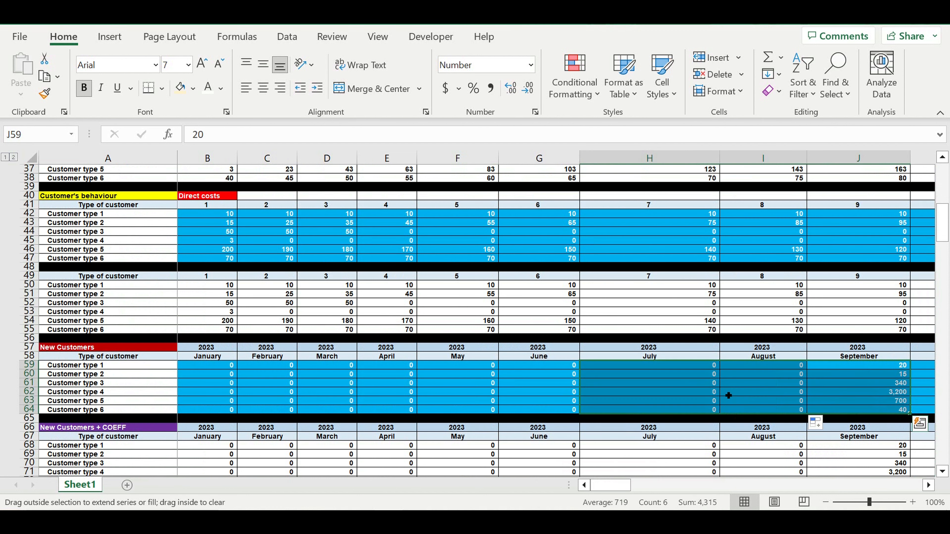
pyautogui.moveTo(661, 405); pyautogui.dragTo(664, 391)
pyautogui.click(665, 383)
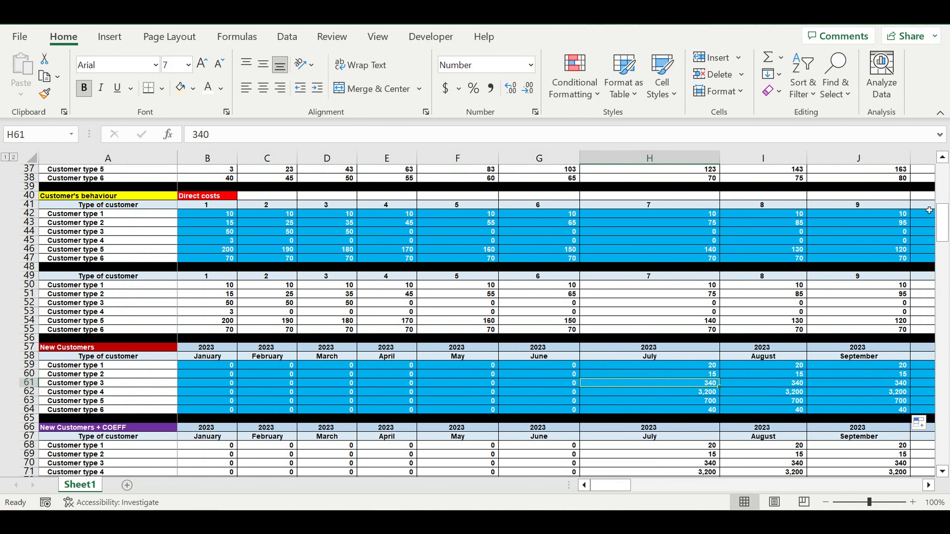
# - Check the operating activity start in B4744 against the July 2023 timeline cells for start year, month number and new customers
pyautogui.moveTo(944, 228); pyautogui.dragTo(943, 223)
pyautogui.click(224, 437)
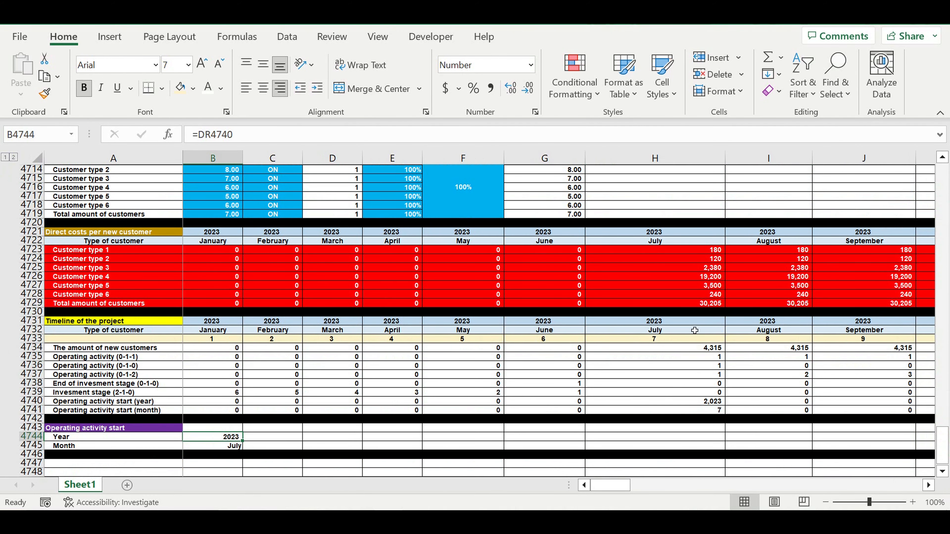
pyautogui.click(698, 405)
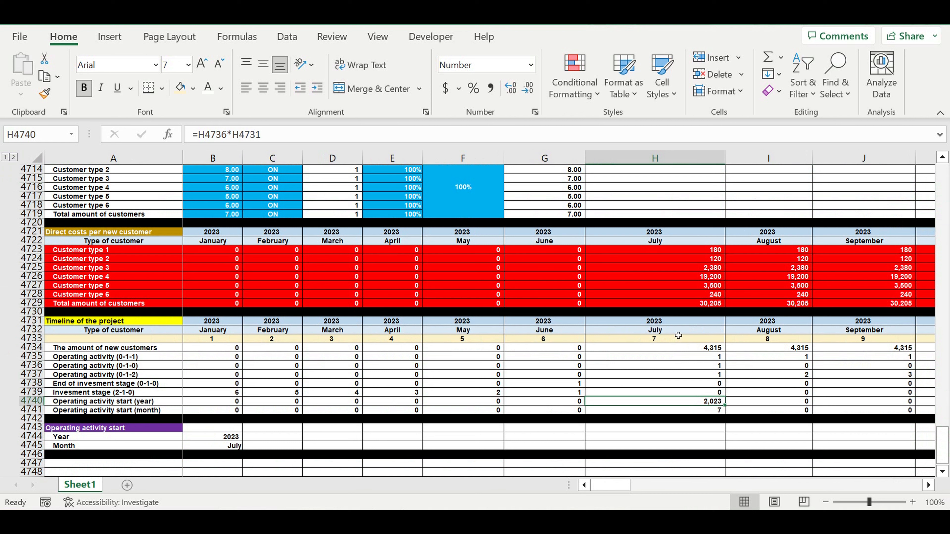
pyautogui.moveTo(673, 330); pyautogui.dragTo(677, 339)
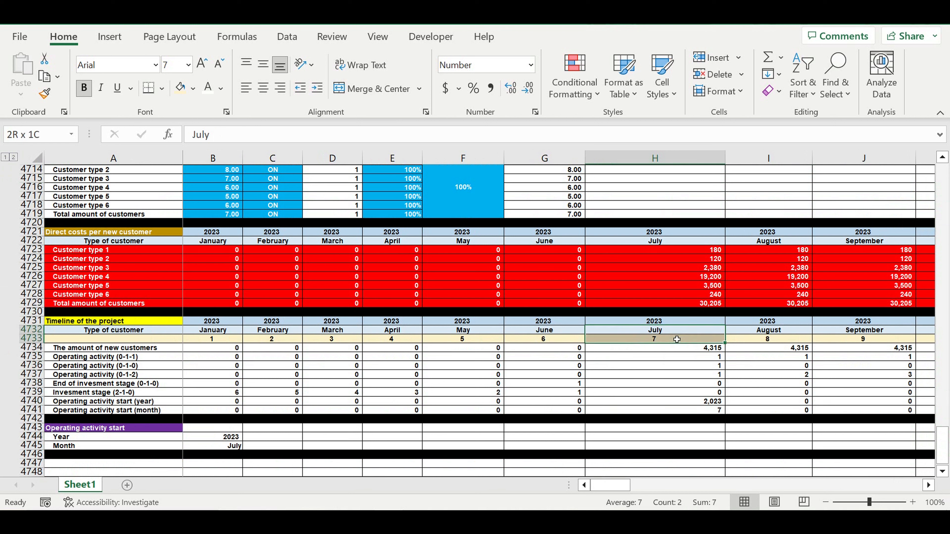
pyautogui.click(700, 350)
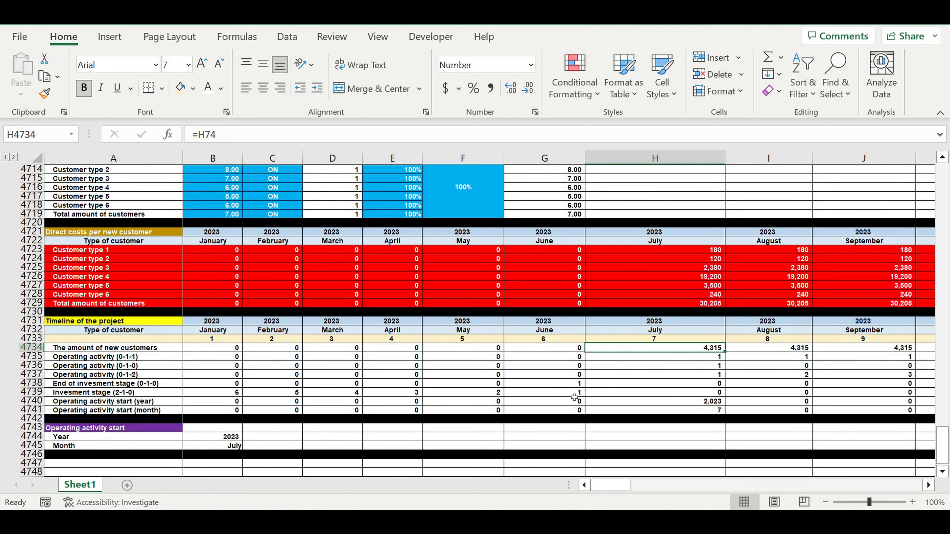
# - Examine the Invesment stage (2-1-0) countdown before July 2023 and the Operating activity (0-1-2) count from July onward
pyautogui.moveTo(572, 393); pyautogui.dragTo(468, 393)
pyautogui.moveTo(376, 393); pyautogui.dragTo(214, 393)
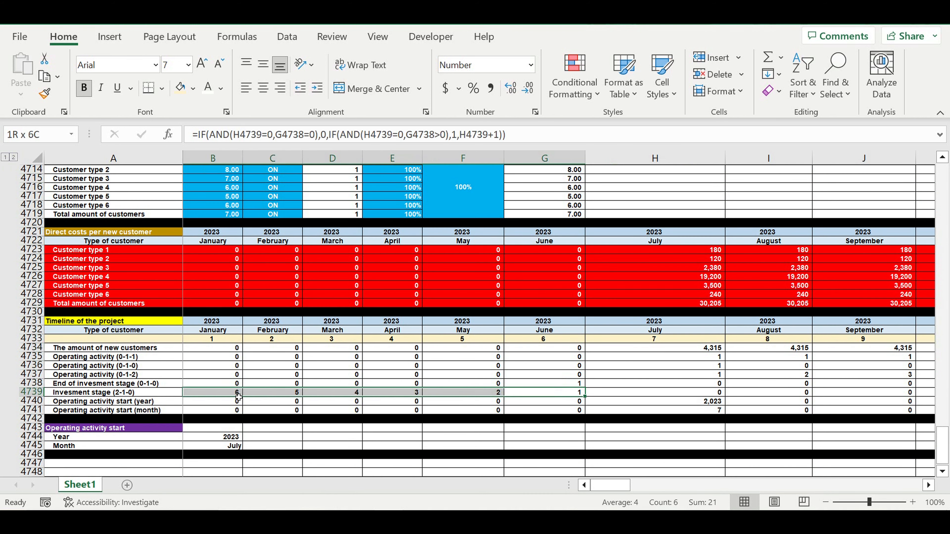
pyautogui.moveTo(719, 374); pyautogui.dragTo(853, 380)
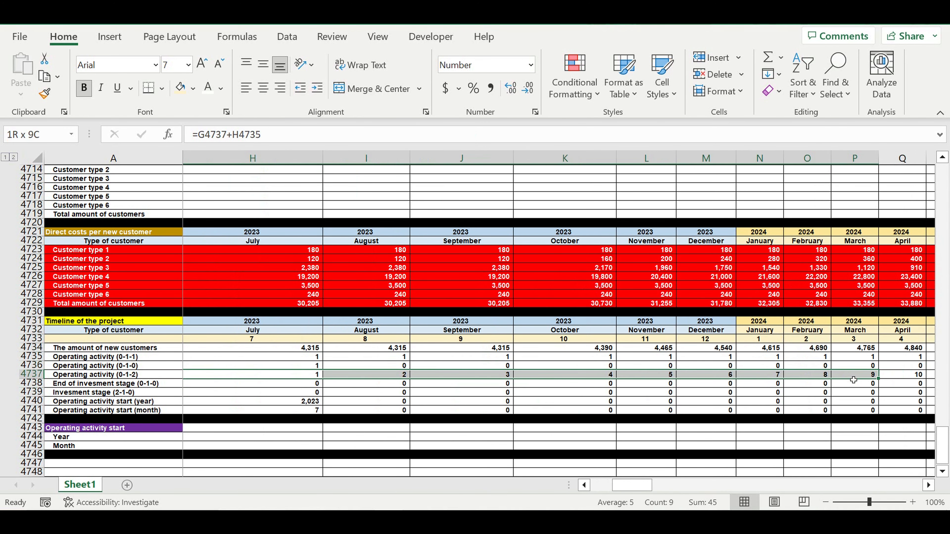
pyautogui.moveTo(853, 379); pyautogui.dragTo(854, 380)
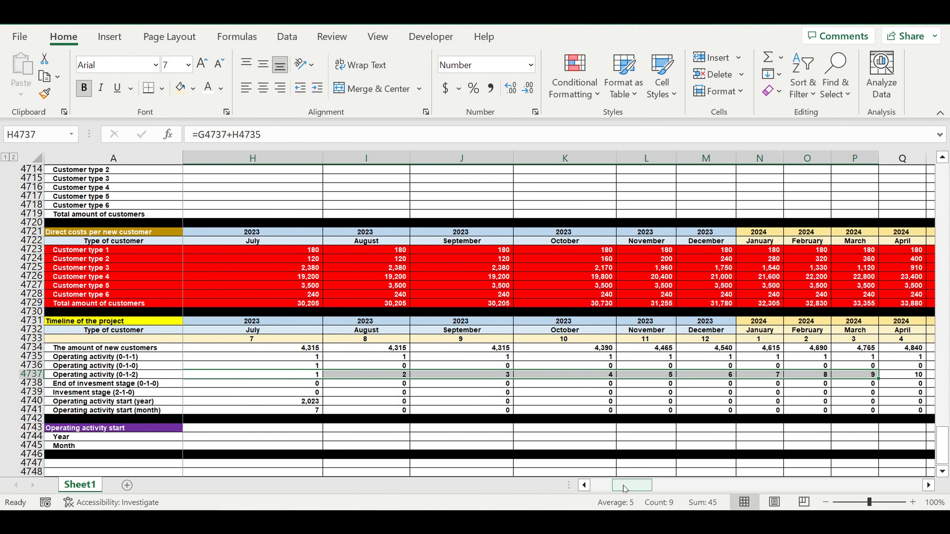
pyautogui.moveTo(627, 488); pyautogui.dragTo(613, 487)
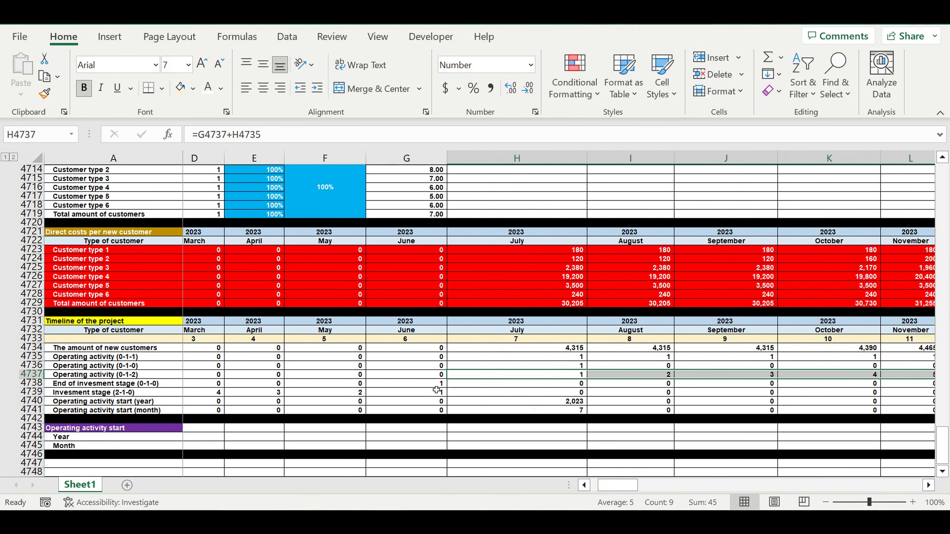
pyautogui.moveTo(404, 393); pyautogui.dragTo(211, 392)
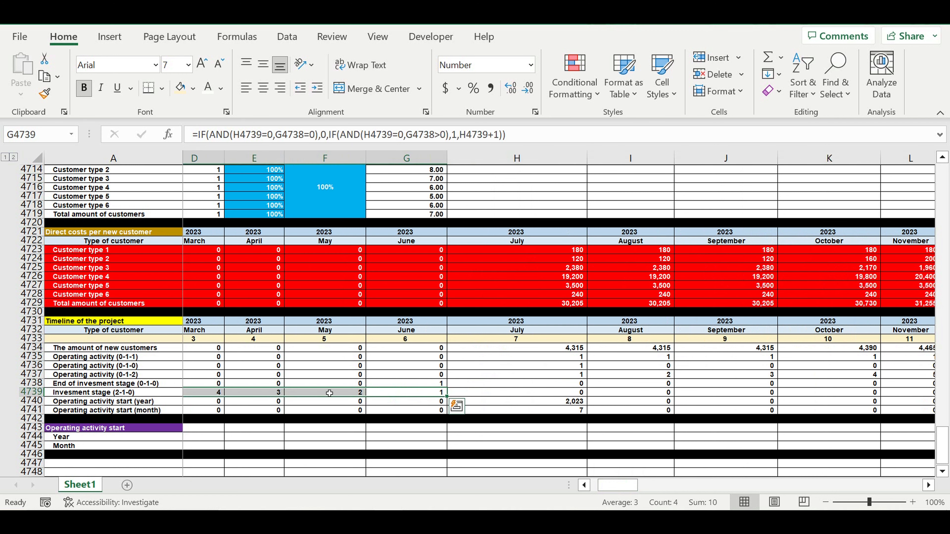
pyautogui.click(661, 393)
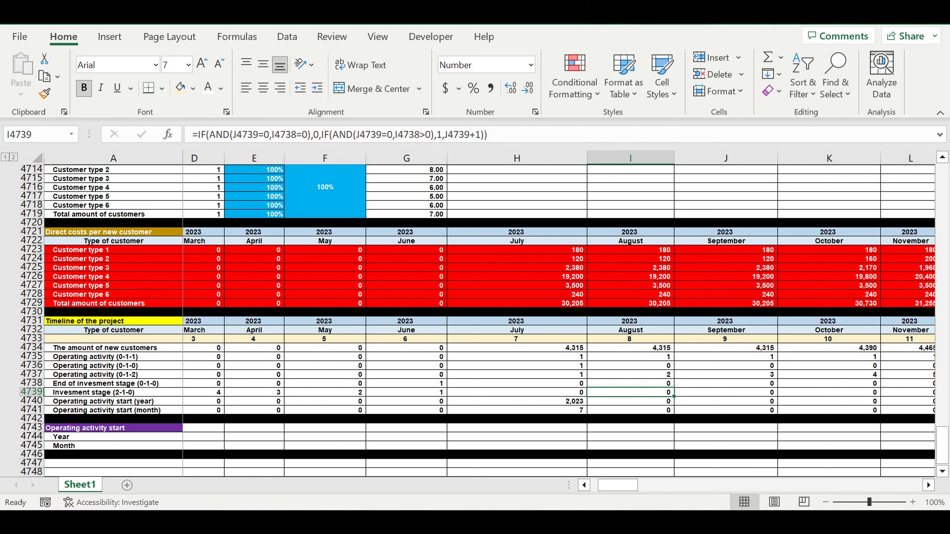
pyautogui.moveTo(599, 491); pyautogui.dragTo(591, 491)
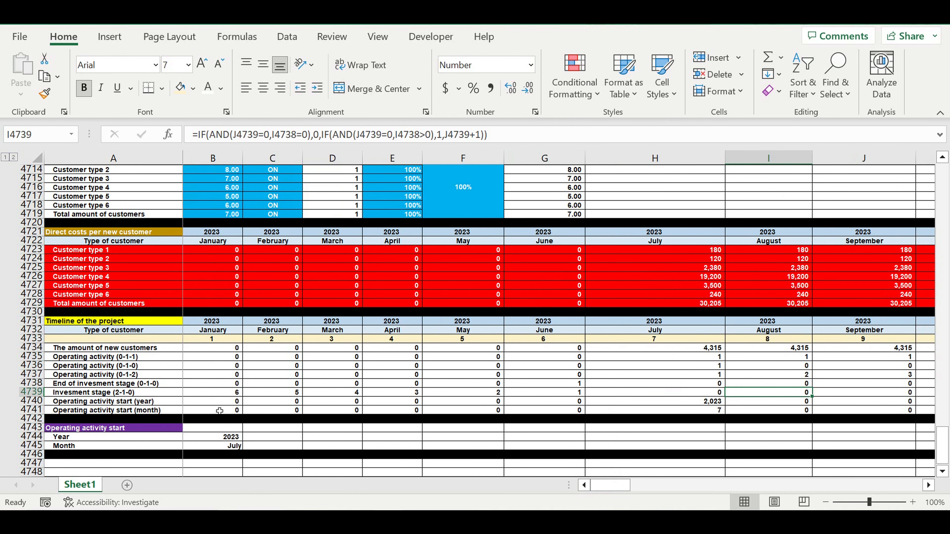